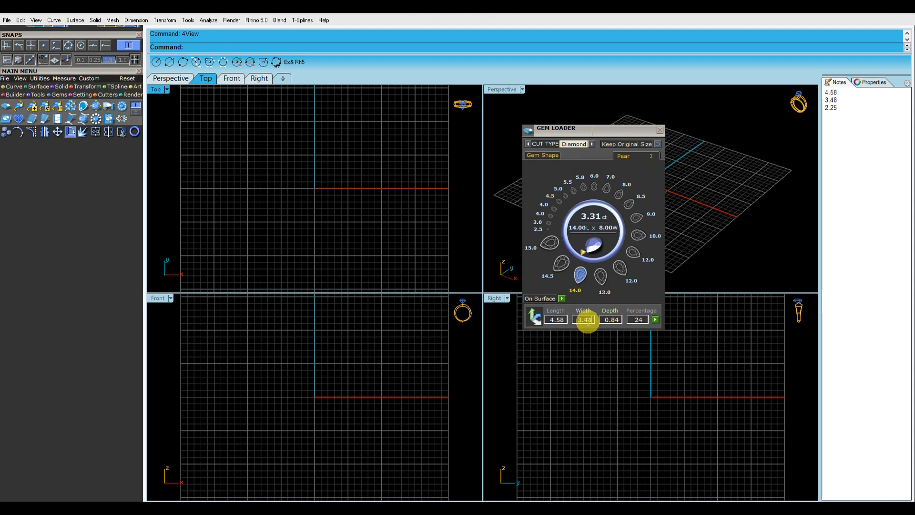
Load a pear-shaped diamond 4.58 mm long and 3.48 mm wide and select the placed gem
left_click(655, 321)
left_click(387, 189)
left_click(661, 132)
left_click_drag(395, 211, 194, 145)
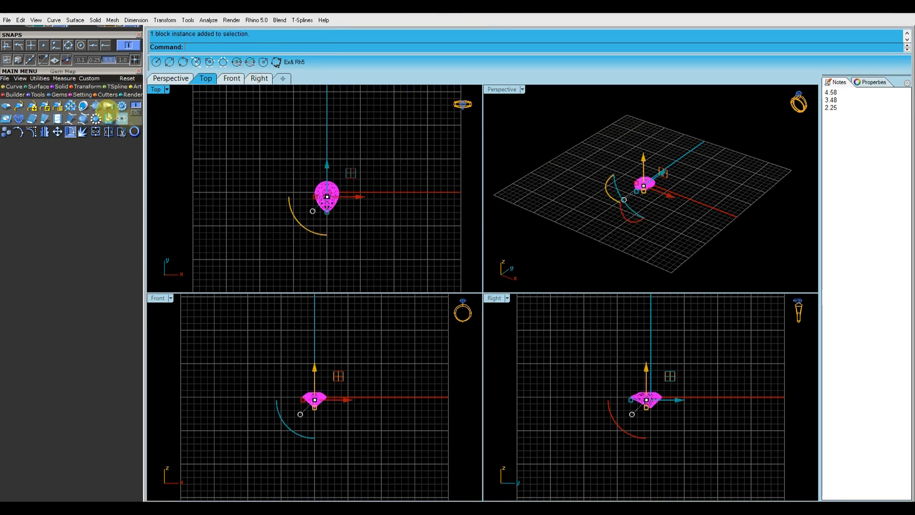
Assign the pear gem to the User 01 layer
left_click_drag(91, 71, 80, 217)
left_click(101, 38)
right_click_drag(367, 164, 377, 178)
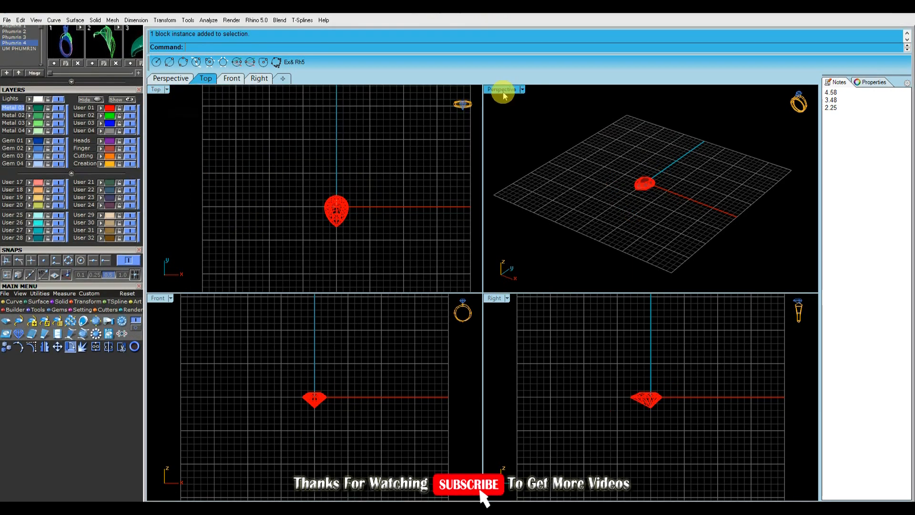
Build an under bezel for the gem with top thickness and base thickness of 0.4 mm
double_click(503, 91)
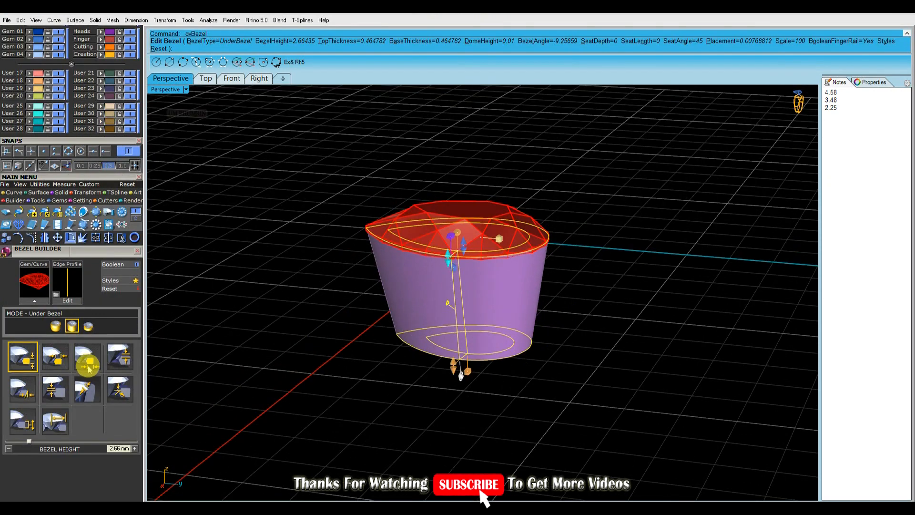
left_click(48, 362)
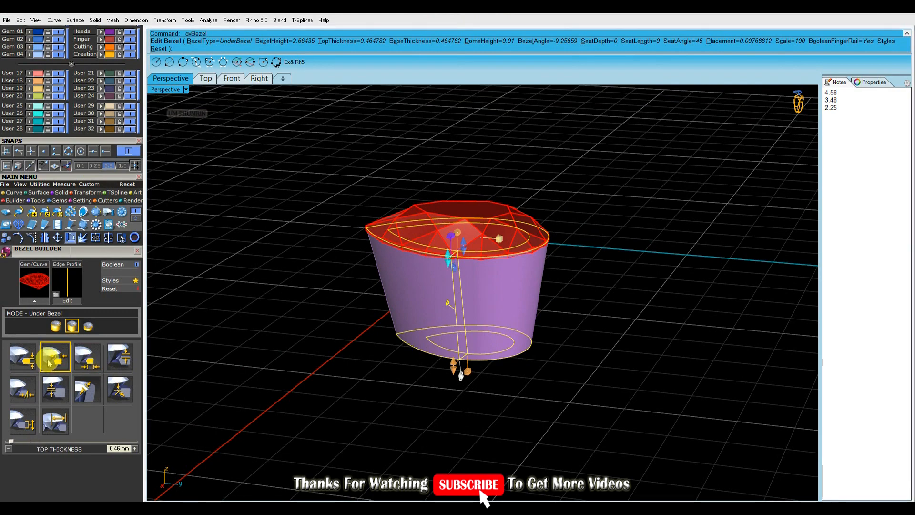
left_click(94, 356)
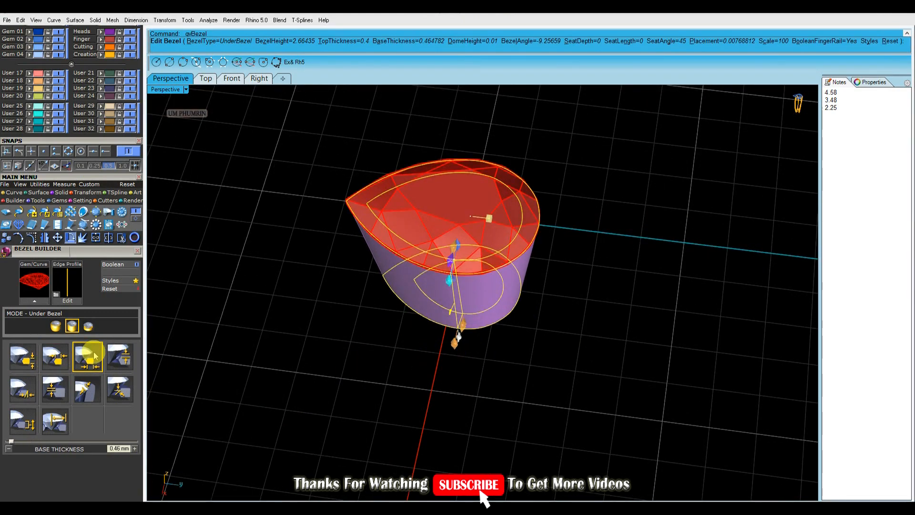
key("Return")
Set the bezel height to 1.8 mm and complete the bezel
right_click_drag(506, 329, 522, 232)
right_click_drag(537, 336, 626, 364)
left_click_drag(496, 333, 533, 296)
right_click_drag(533, 296, 654, 300)
scroll(654, 301, "up", 5)
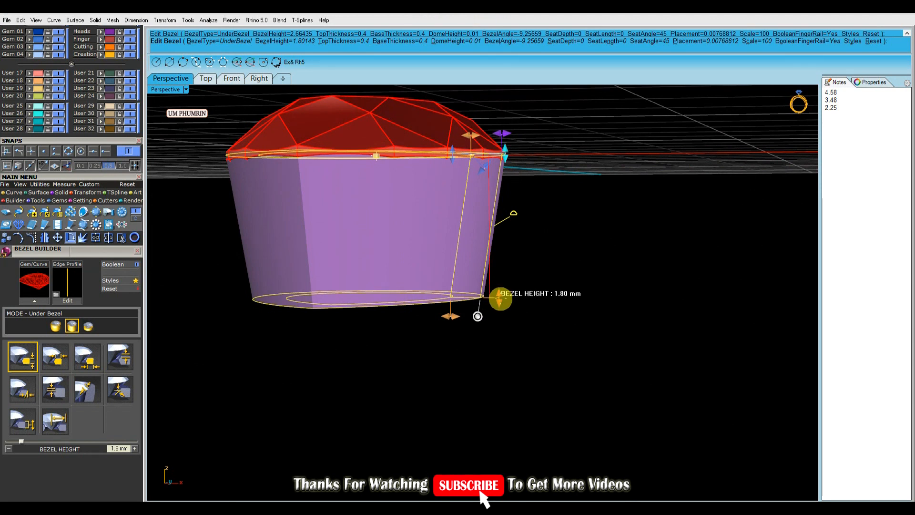
mouse_move(499, 297)
left_mouse_down()
mouse_move(513, 289)
mouse_move(514, 300)
left_mouse_up()
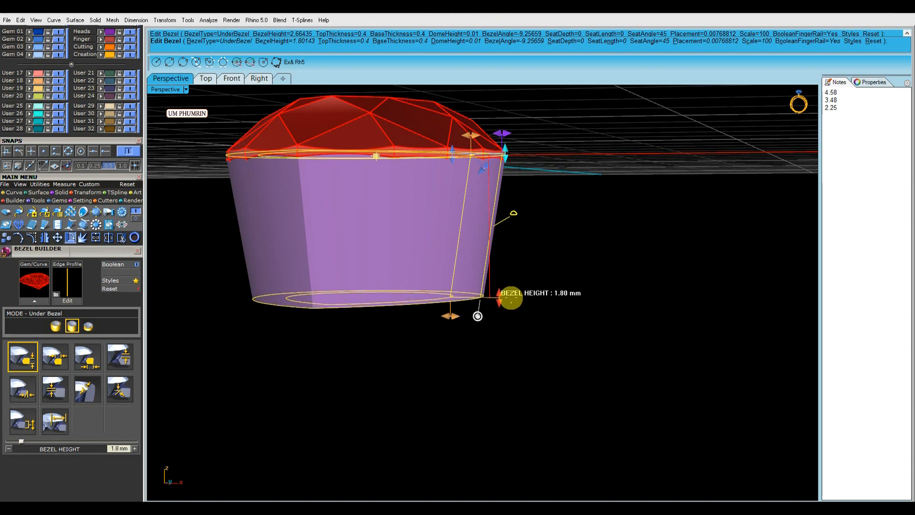
right_click(511, 299)
Draw a horizontal line at girdle level in the Right view and move it across the bezel
right_click_drag(564, 314, 473, 294)
scroll(527, 315, "down", 6)
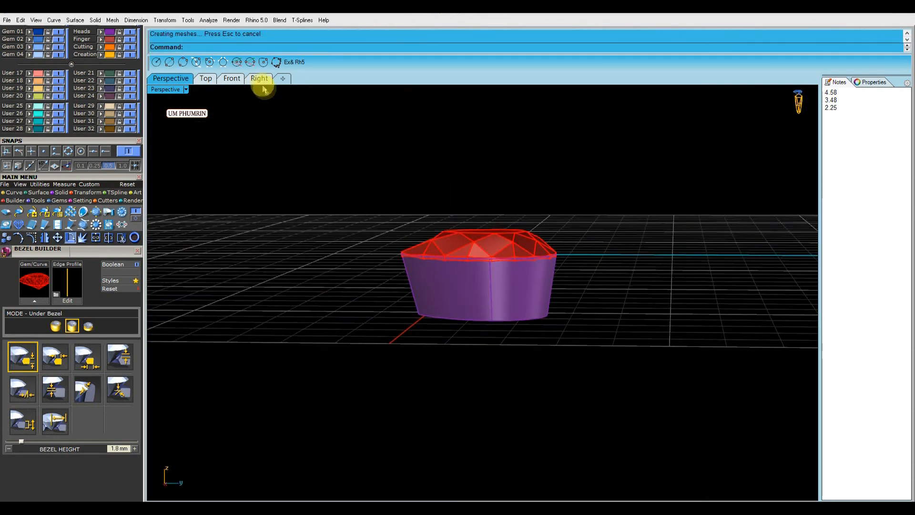
left_click(261, 80)
scroll(487, 242, "up", 5)
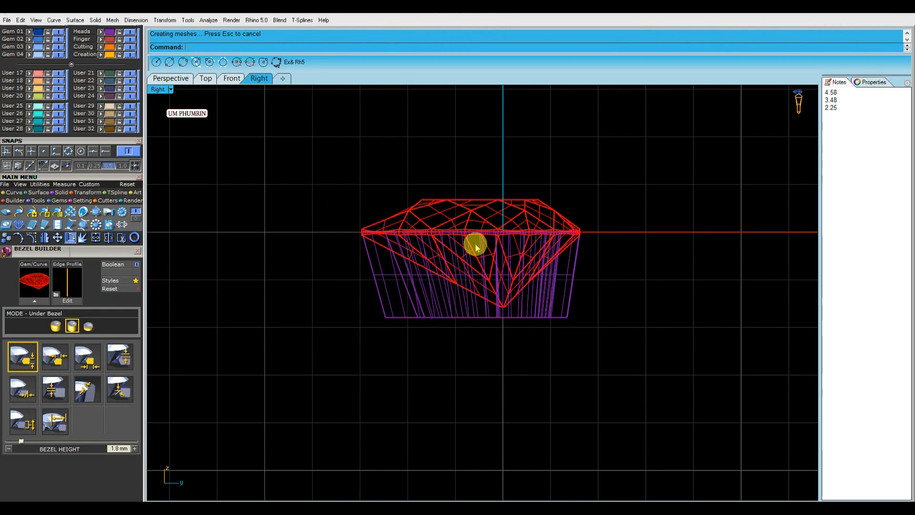
right_click_drag(695, 243, 547, 237)
left_click(763, 262)
left_click_drag(634, 255, 579, 182)
left_click_drag(589, 227, 513, 230)
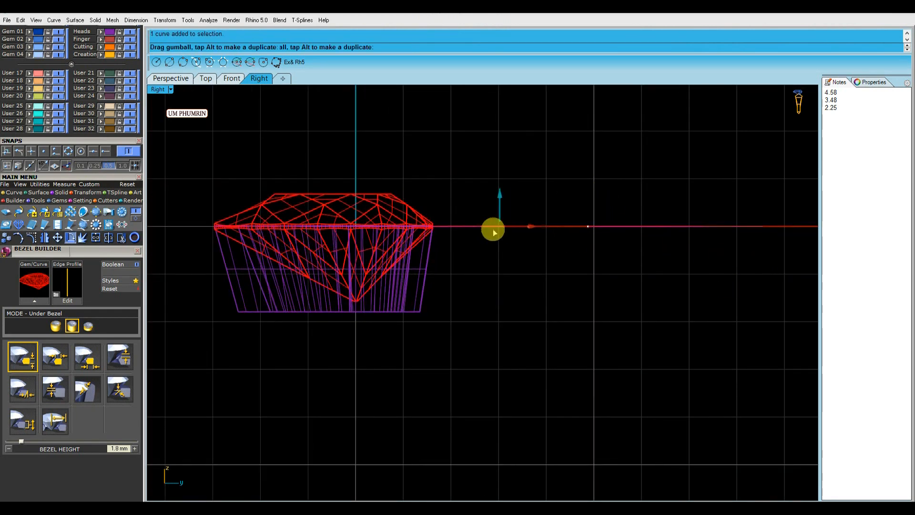
left_click_drag(395, 233, 395, 232)
right_click_drag(470, 222, 679, 222)
Offset the girdle line downward twice by 0.6 mm and delete the original line
key("o")
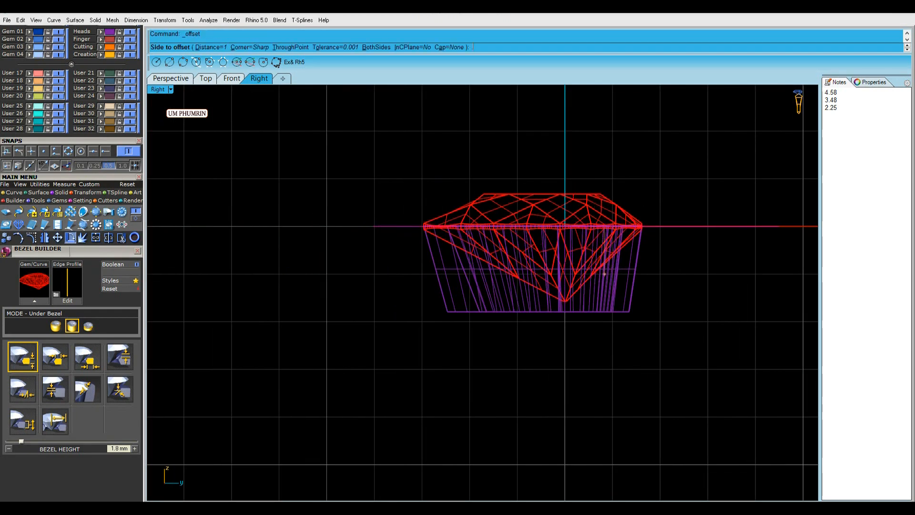
key("Return")
scroll(604, 275, "up", 2)
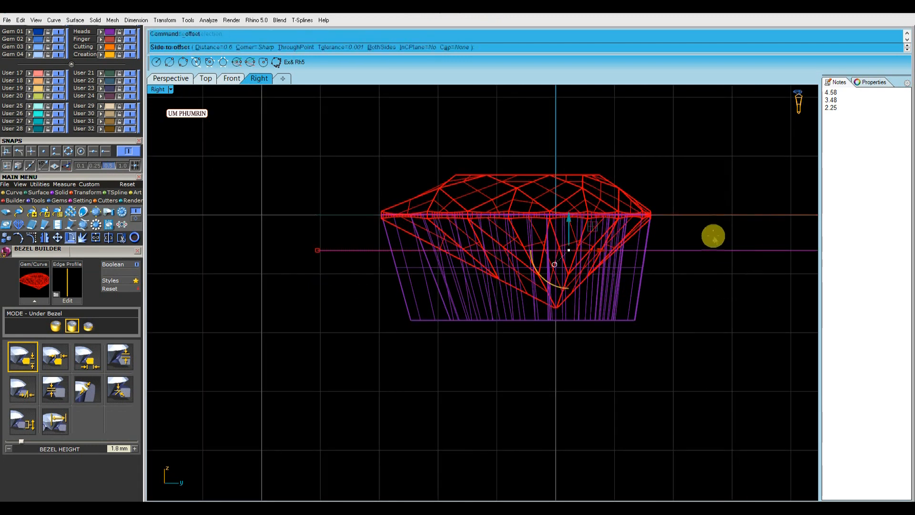
left_click(733, 362)
left_click_drag(732, 362, 711, 291)
key("Delete")
Center the two offset lines across the bezel, then join their ends with a vertical line and trim the excess
right_click_drag(712, 174, 599, 159)
left_click_drag(665, 191, 562, 282)
left_click_drag(273, 262, 432, 255)
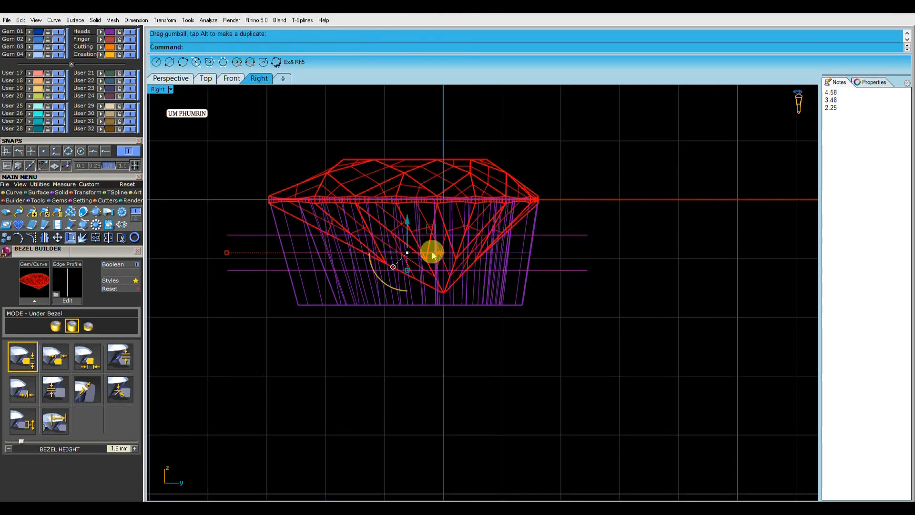
key("l")
left_click(567, 234)
left_click(567, 270)
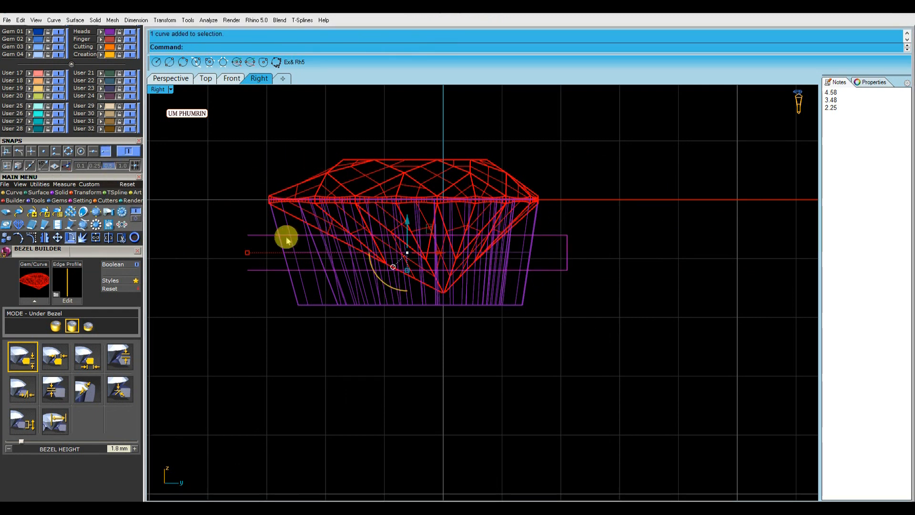
Join the outline curves, extrude them through the bezel's full width and delete the source curves
left_click(232, 80)
scroll(406, 240, "up", 4)
right_click_drag(514, 319, 505, 265)
type("rud")
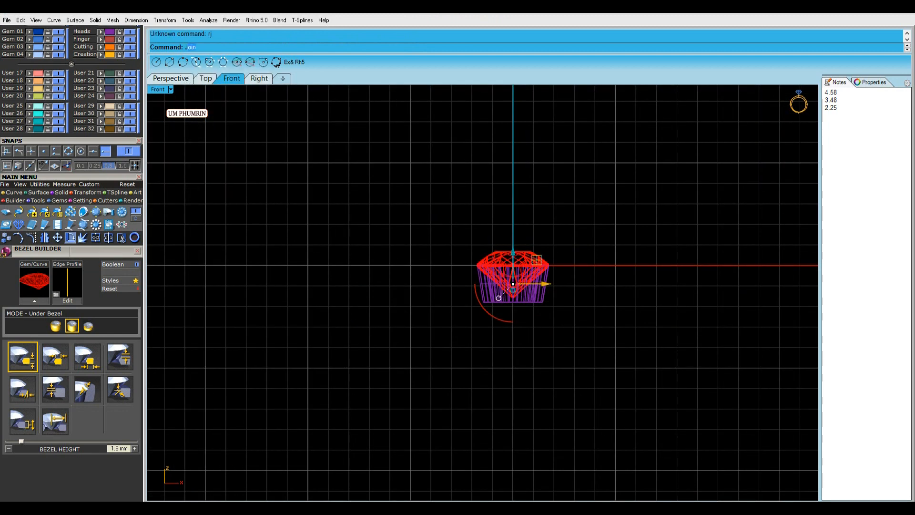
type("e")
left_click(568, 272)
key("Delete")
Subtract the extruded block from the bezel with a Boolean difference, splitting it into two stacked rings
left_click(177, 79)
right_click_drag(529, 261, 575, 200)
left_click(576, 194)
type("B")
key("Return")
left_click(601, 243)
key("Return")
Create a gem cutter for the pear gem and subtract it from the bezel rings
right_click_drag(620, 248, 544, 188)
left_click(526, 199)
key("c")
scroll(556, 256, "up", 6)
key("Return")
left_click(566, 267)
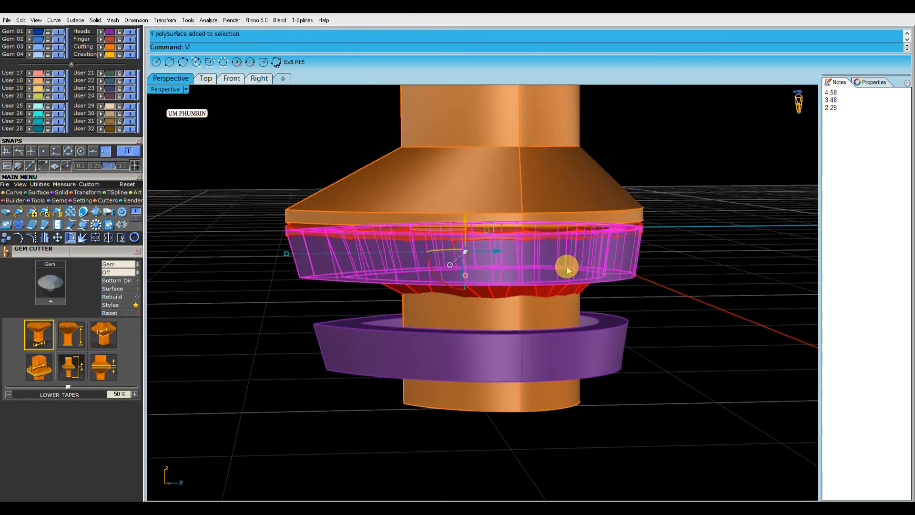
left_click(571, 206)
key("Return")
scroll(574, 210, "down", 5)
right_click_drag(578, 223, 567, 314)
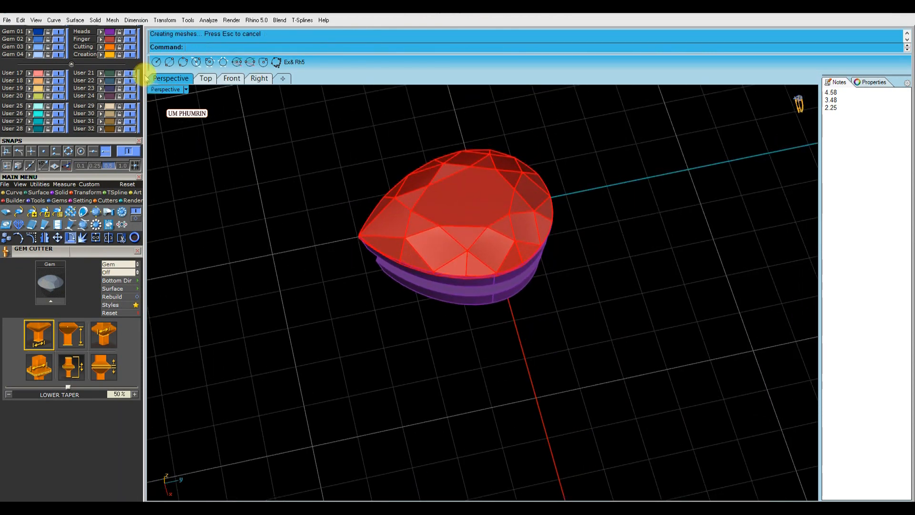
Hide the gem's User 01 layer, inspect the bezel rings and show the layer again
left_click(71, 64)
scroll(78, 65, "up", 4)
left_click(130, 143)
right_click_drag(527, 218, 393, 233)
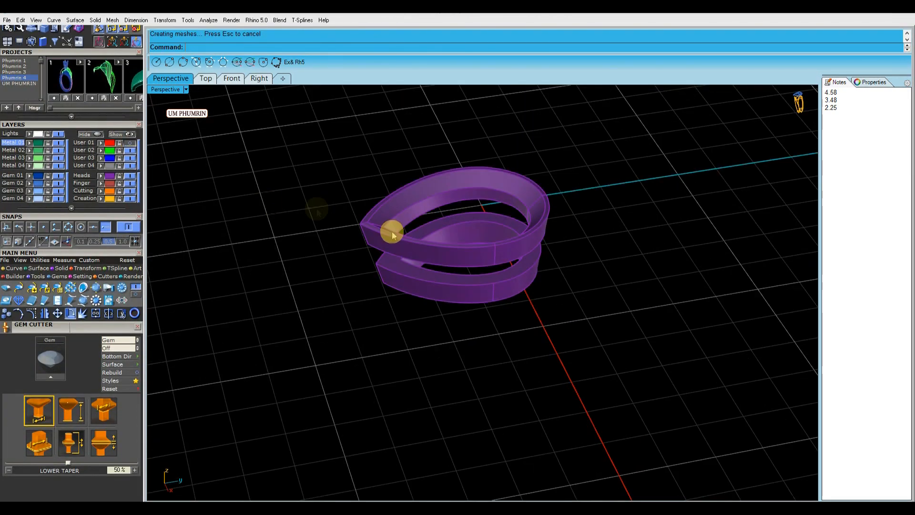
left_click(128, 143)
Save the model as "earing on 17 02 2020" in the 06 02 2020 folder
key("ctrl+s")
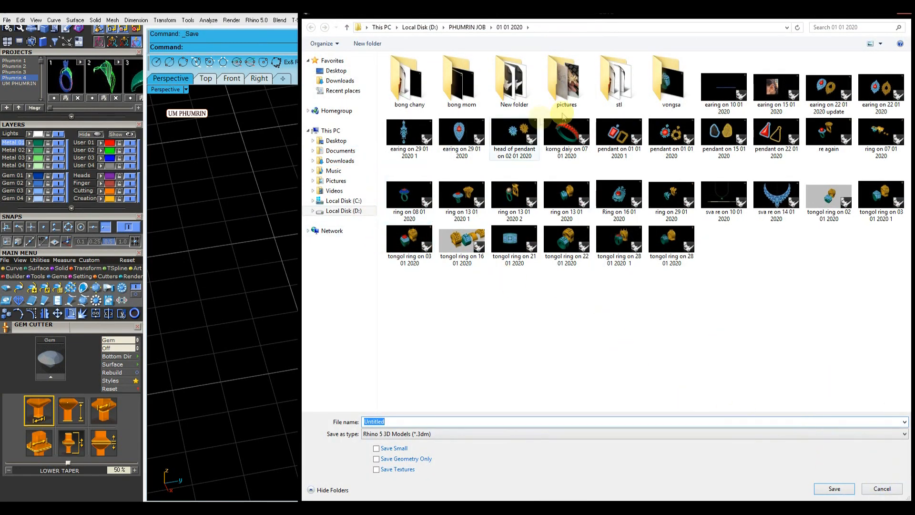
left_click(468, 27)
double_click(785, 102)
left_click(524, 434)
left_click(337, 324)
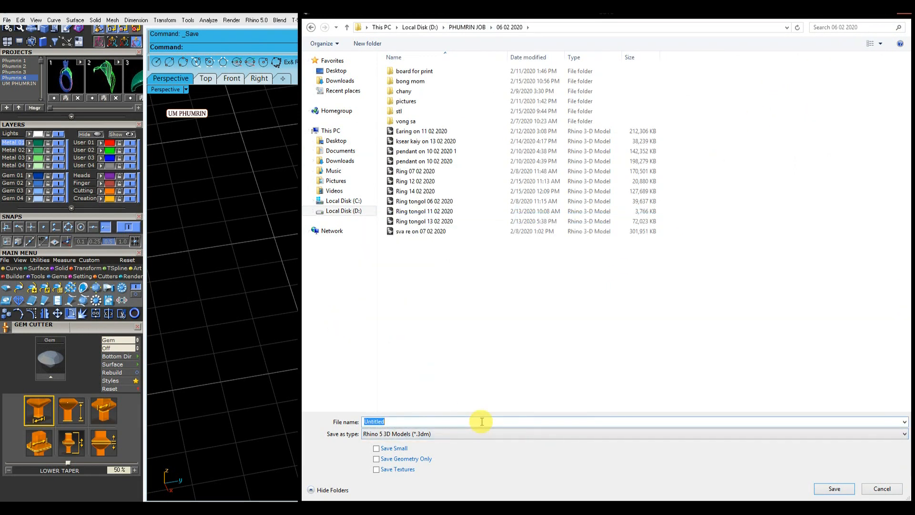
type("earing on 1")
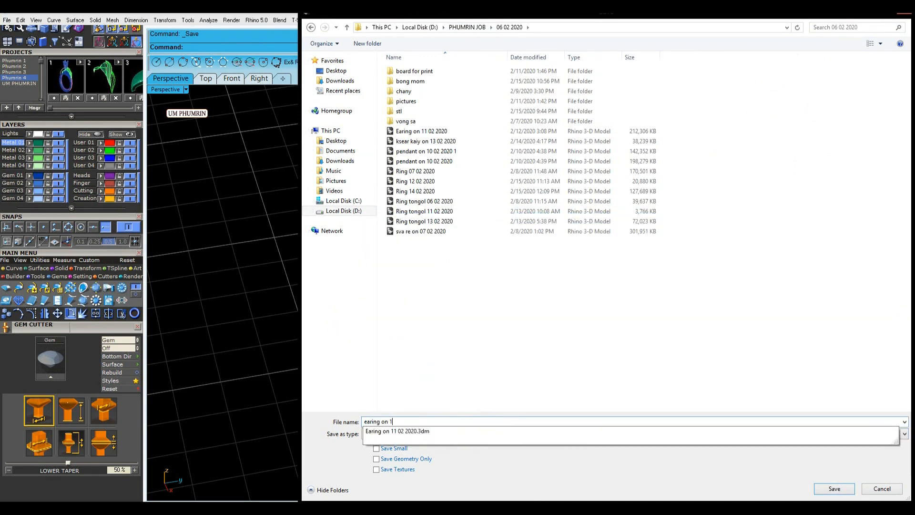
type("7 02 2020")
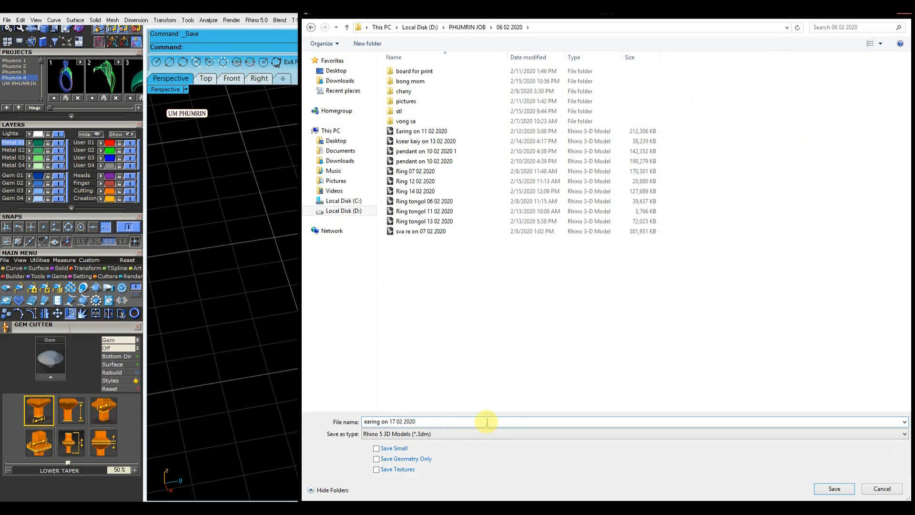
left_click(834, 489)
Start a three-prong head on the pear gem with the rail count set to 0
right_click_drag(582, 311, 495, 200)
left_click(496, 200)
right_click_drag(529, 272, 551, 228)
right_click(552, 227)
right_click_drag(555, 261, 521, 217)
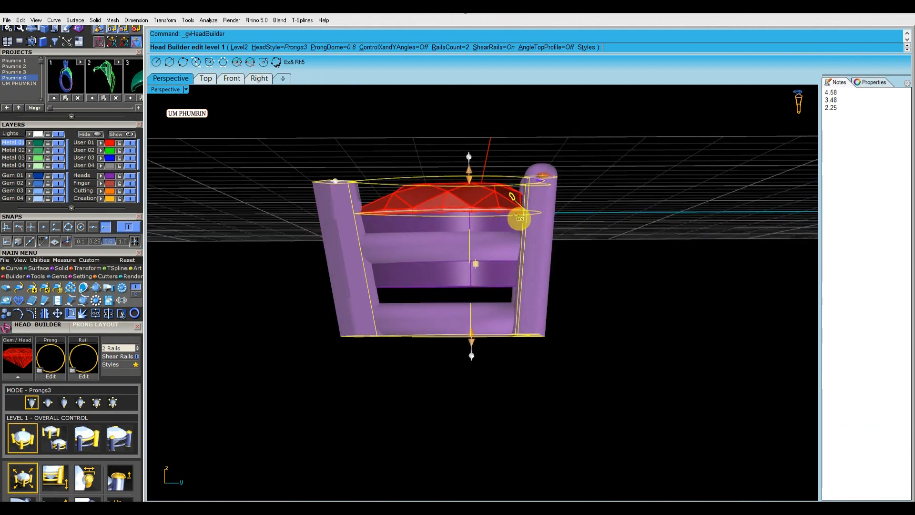
left_click(451, 50)
type("0")
key("Return")
Set the prong head's head drop to -1.8 mm
scroll(96, 334, "down", 3)
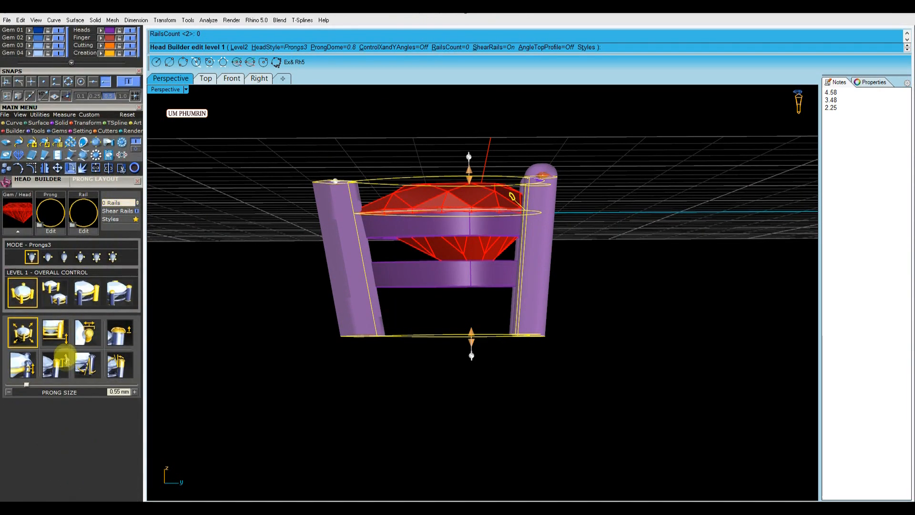
left_click(56, 335)
type("-1.")
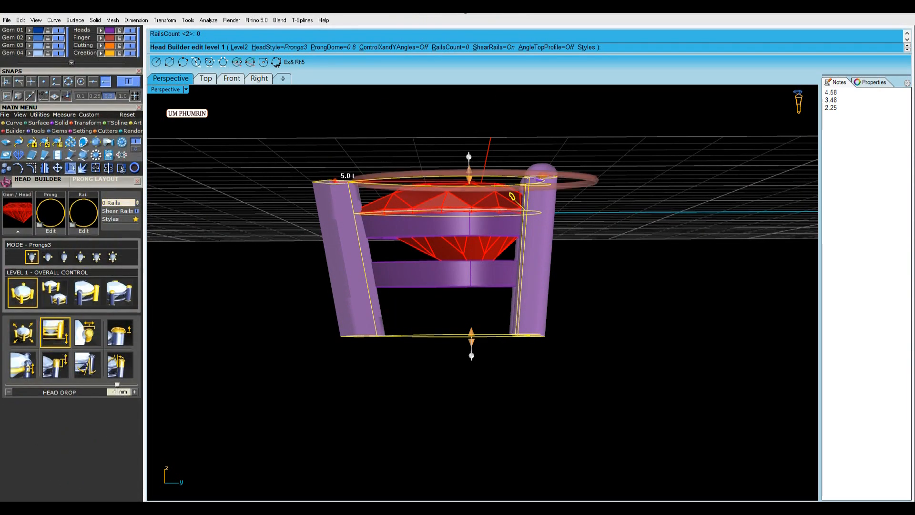
type("8")
key("Return")
Adjust the prongs' positions around the gem, set their height above girdle to 1.1 mm and complete the head
right_click_drag(521, 262, 565, 357)
scroll(565, 361, "up", 6)
left_click_drag(565, 361, 552, 359)
scroll(551, 360, "down", 6)
right_click_drag(552, 360, 562, 267)
scroll(486, 281, "up", 4)
left_click_drag(478, 253, 490, 236)
right_click_drag(490, 236, 568, 287)
right_click_drag(620, 263, 622, 333)
scroll(601, 335, "up", 5)
left_click_drag(602, 335, 596, 335)
scroll(596, 335, "down", 6)
right_click_drag(596, 335, 595, 222)
left_click_drag(525, 249, 521, 244)
right_click_drag(521, 244, 596, 210)
right_click(595, 219)
Ungroup the prong head and remove the prong at the gem's pointed tip
left_click(586, 239)
left_click(641, 247)
right_click_drag(641, 247, 634, 279)
left_click(382, 259)
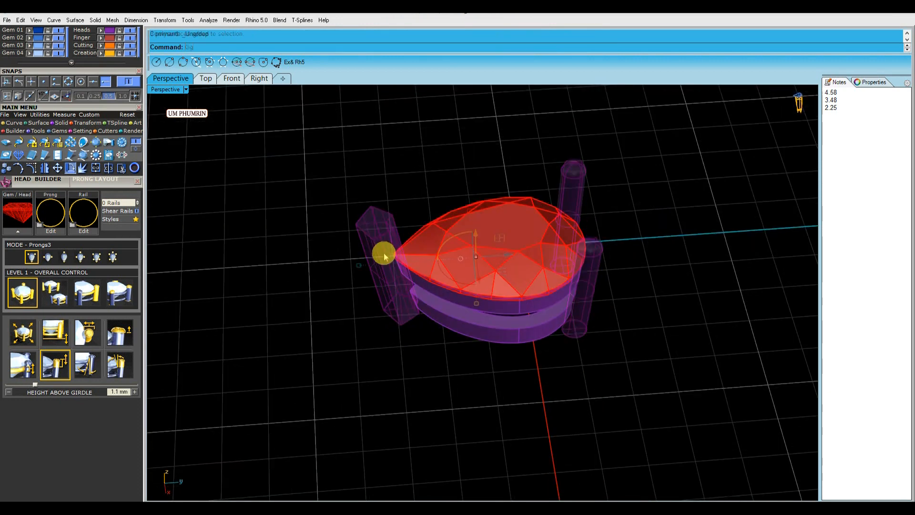
Create a round-capped pipe along the slanted line at the gem's pointed tip as a new prong
left_click(258, 79)
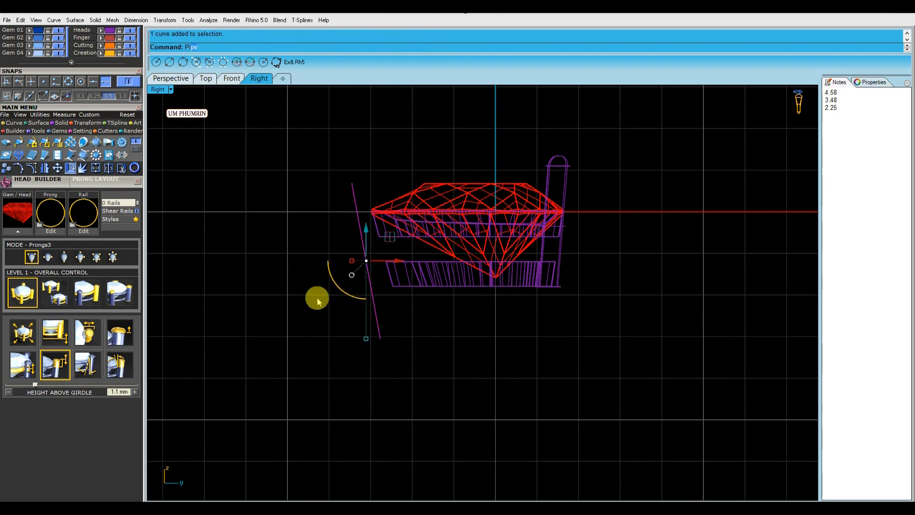
left_click(293, 48)
left_click(228, 47)
right_click_drag(326, 191, 338, 223)
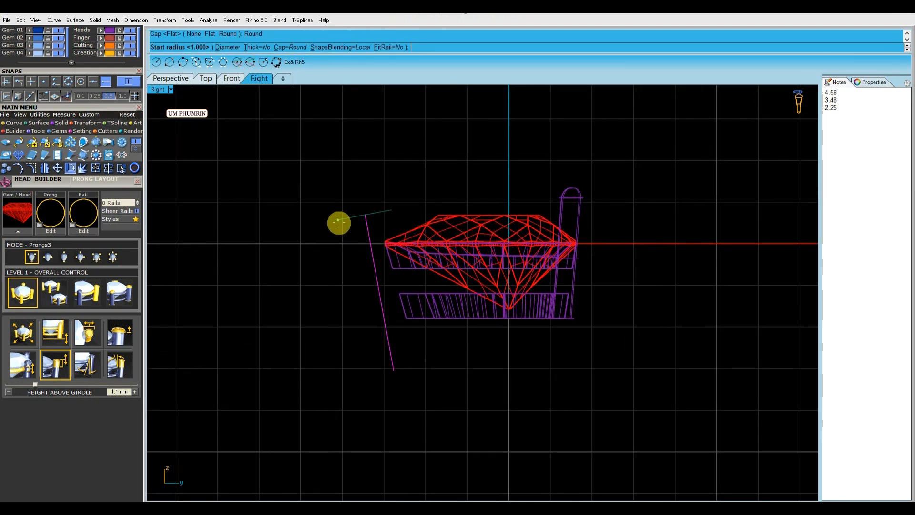
scroll(380, 243, "up", 4)
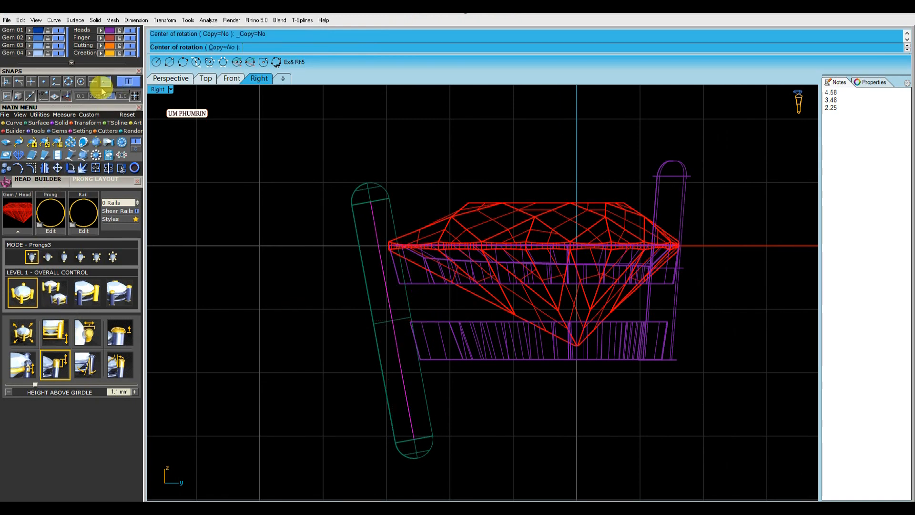
Rotate the tip prong's center line about the gem's pointed tip to match the slope of the bezel rings
left_click(396, 244)
left_click(439, 361)
left_click(453, 372)
Raise the tip prong's center line slightly and fine-tune its horizontal distance from the bezel
scroll(414, 298, "up", 4)
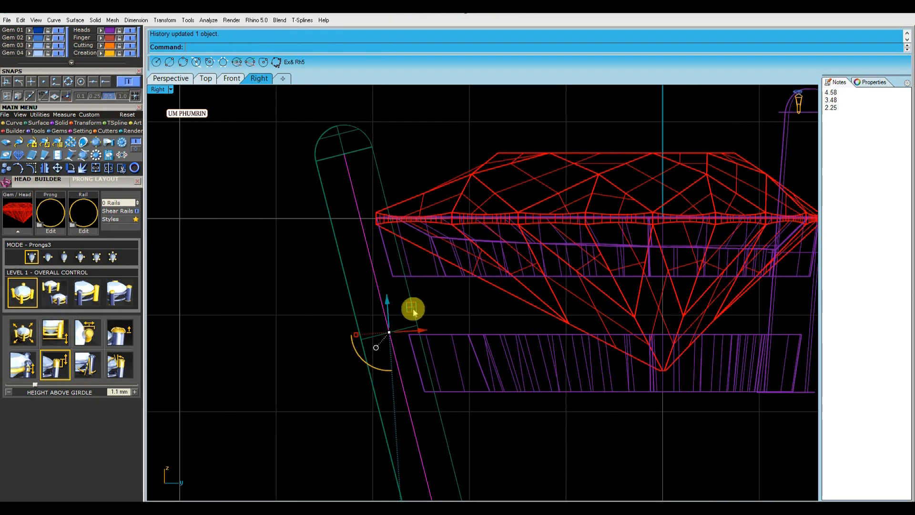
left_click_drag(417, 330, 417, 329)
scroll(419, 331, "down", 5)
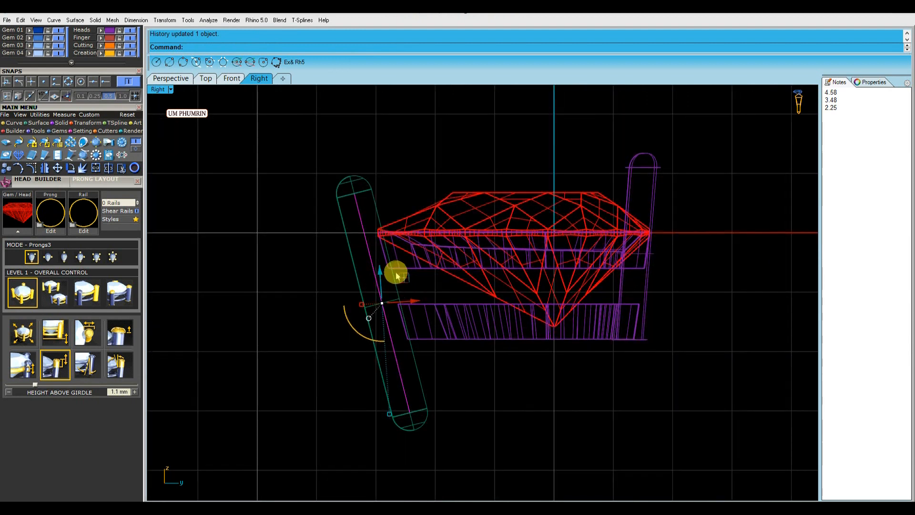
left_click_drag(378, 264, 377, 249)
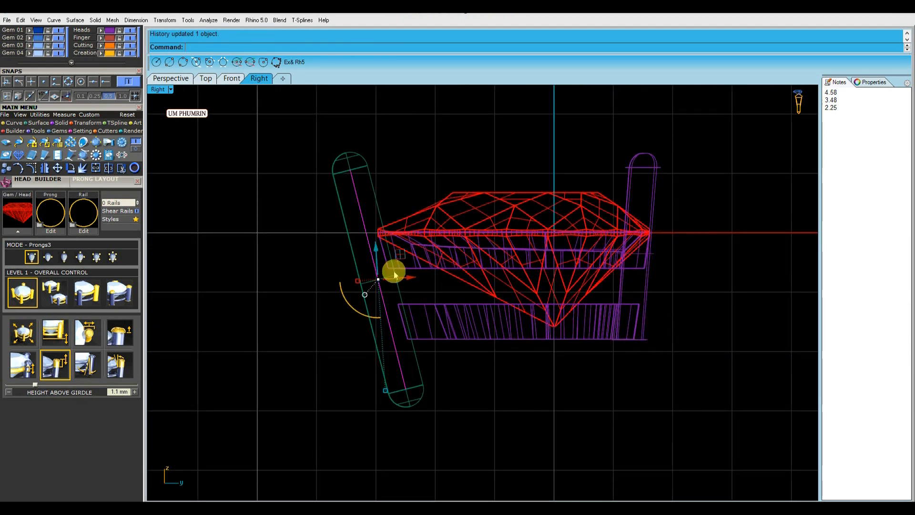
left_click_drag(402, 279, 399, 279)
left_click(176, 79)
right_click_drag(409, 286, 329, 138)
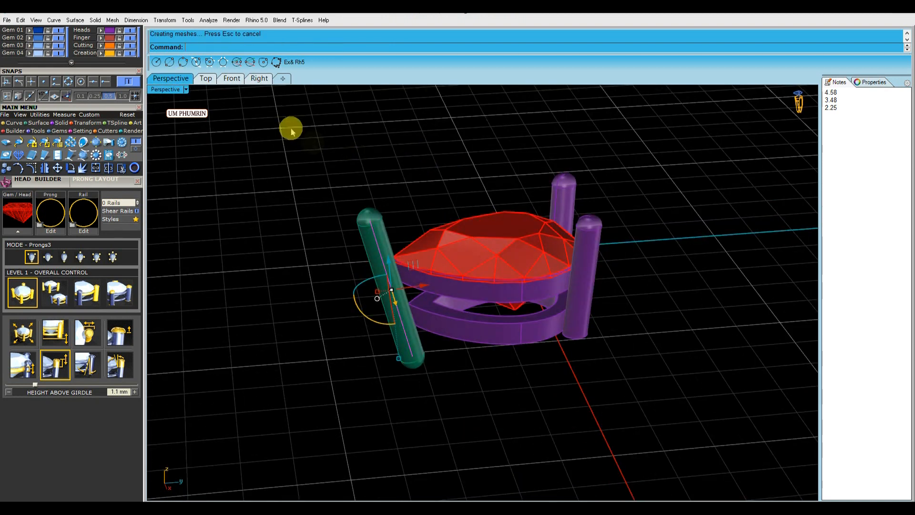
Nudge the tip prong horizontally in the Right view to refine its contact with the bezel
left_click(258, 79)
scroll(378, 222, "up", 4)
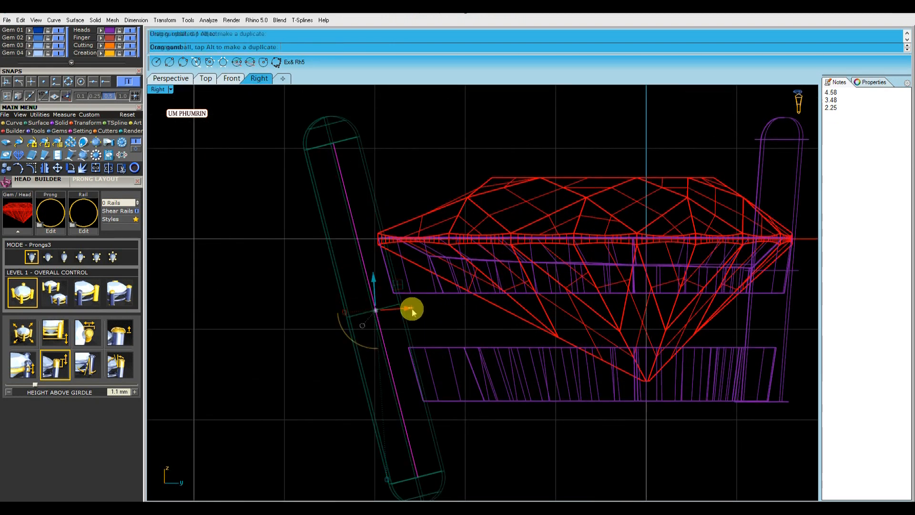
scroll(414, 309, "down", 6)
right_click(410, 348)
left_click(454, 365)
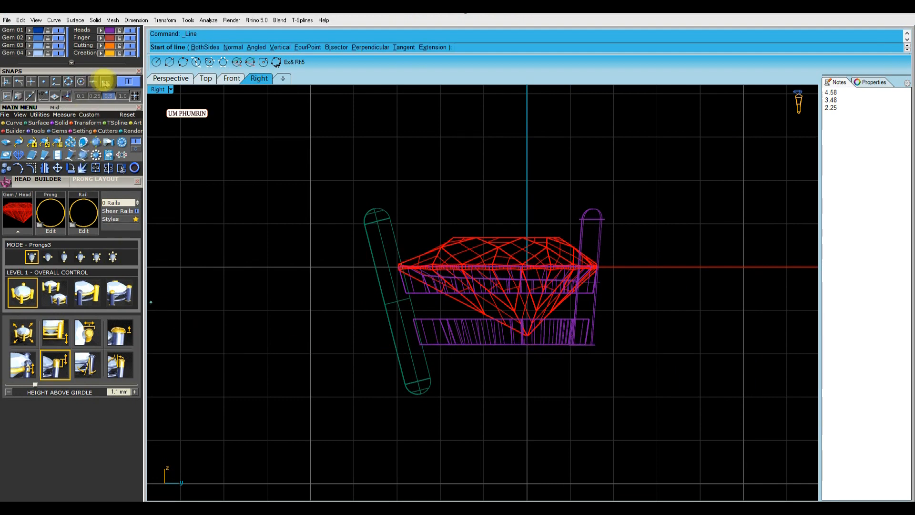
Trim the tip prong flush with the bottom of the lower bezel ring using a horizontal line, and cap its open end
left_click(522, 345)
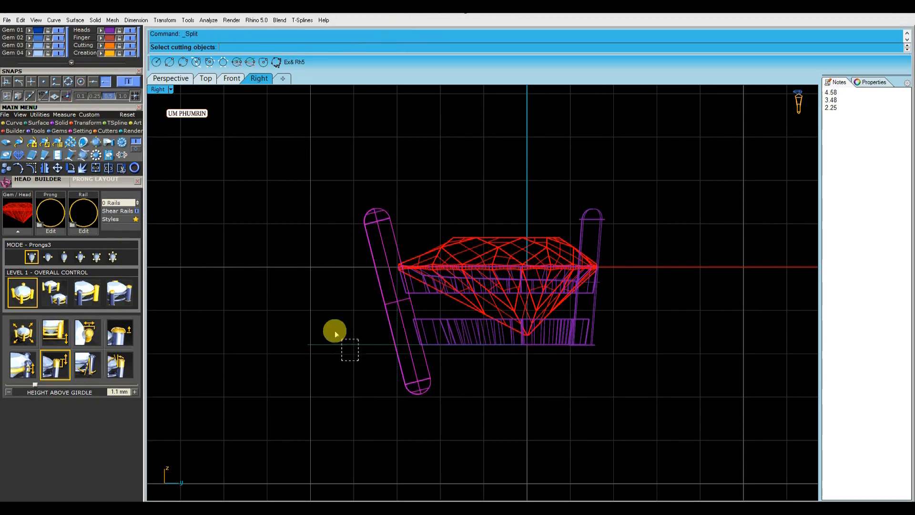
left_click(174, 76)
right_click_drag(531, 286, 519, 201)
left_click(425, 333)
right_click_drag(425, 333, 427, 279, "shift")
type("Ca")
right_click_drag(305, 282, 310, 362)
Assign both bezel rings and the two prongs at the gem's rounded end to the Metal 01 layer
left_click(436, 316)
left_click(611, 305, "shift")
left_click(601, 224, "shift")
left_click(584, 275, "shift")
left_click(568, 328, "shift")
scroll(70, 75, "up", 3)
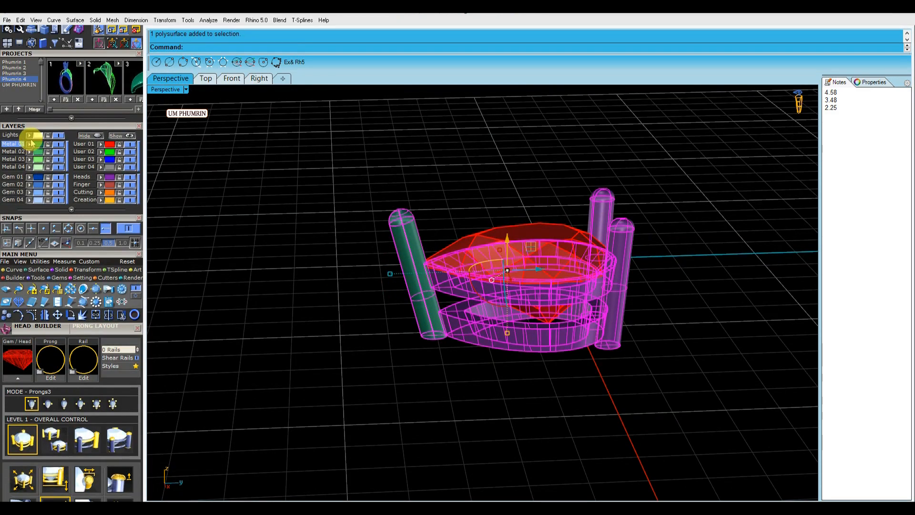
left_click(29, 144)
Examine the gem, bezel rings and three prongs from several angles in the Perspective view
right_click_drag(366, 224, 357, 157)
left_click_drag(353, 160, 724, 388)
left_click(873, 82)
left_click(768, 256)
right_click_drag(768, 256, 594, 209)
scroll(589, 237, "up", 6)
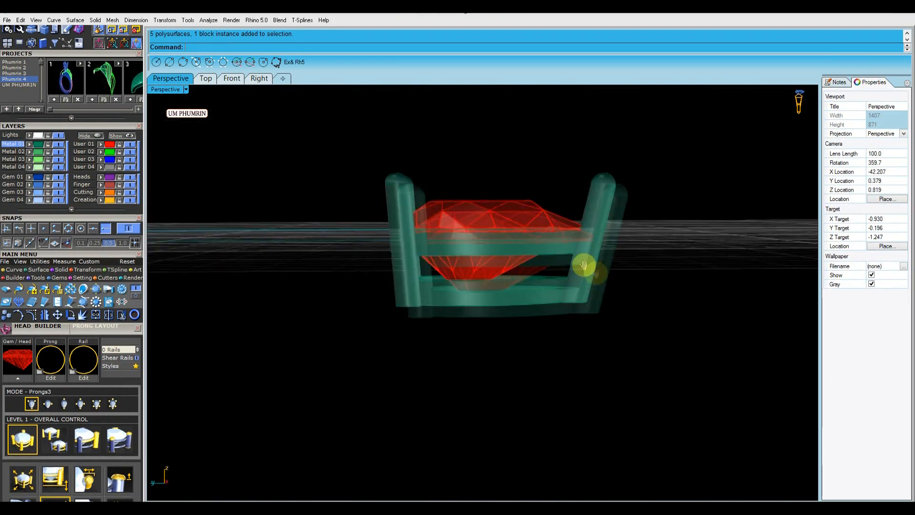
right_click_drag(602, 282, 577, 261, "shift")
left_click(585, 266)
Set the Right view to Shaded display to compare the prongs with the bezel rings
left_click(259, 78)
scroll(419, 318, "up", 6)
right_click(159, 91)
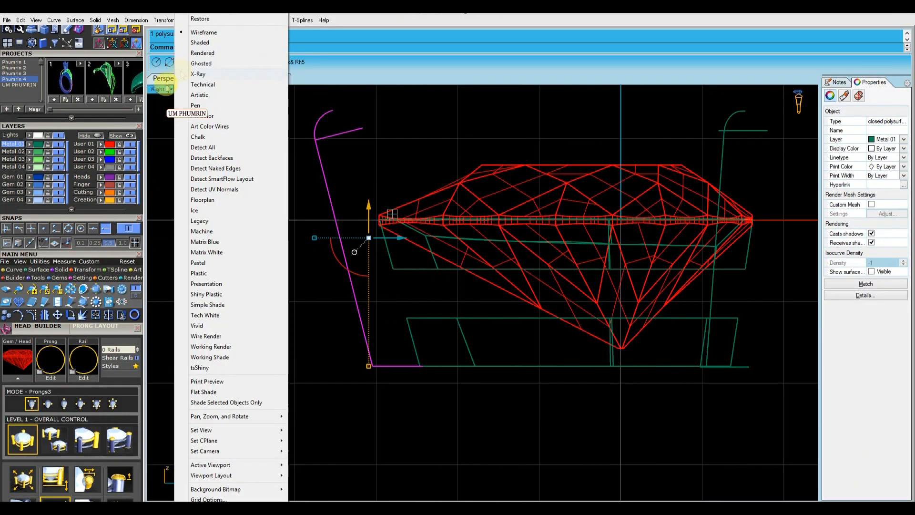
left_click(200, 45)
scroll(396, 309, "up", 2)
left_click_drag(450, 303, 368, 325)
scroll(419, 179, "down", 5)
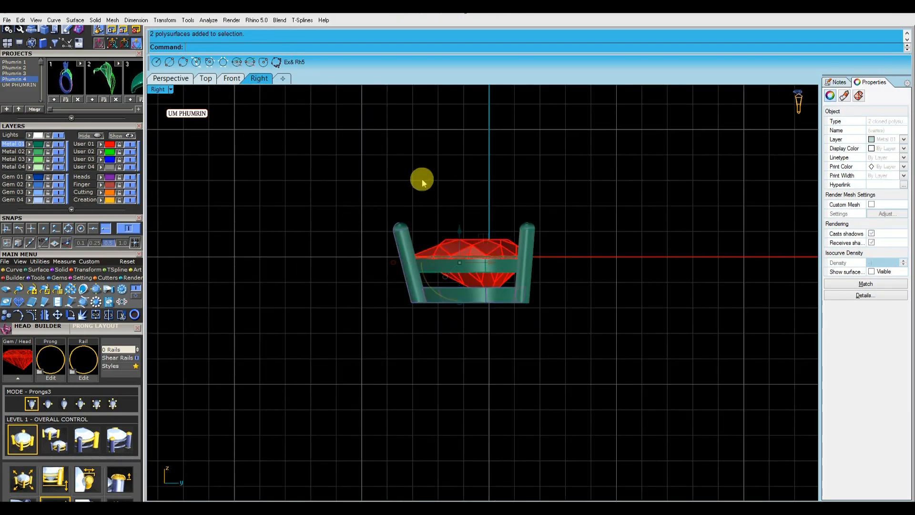
Select the gem with both bezel rings and all three prongs and group them into one setting
left_click(284, 129)
left_click(171, 78)
right_click_drag(549, 220, 571, 217)
scroll(562, 323, "down", 5)
scroll(541, 274, "up", 5)
left_click_drag(291, 200, 603, 343)
right_click_drag(520, 178, 467, 173)
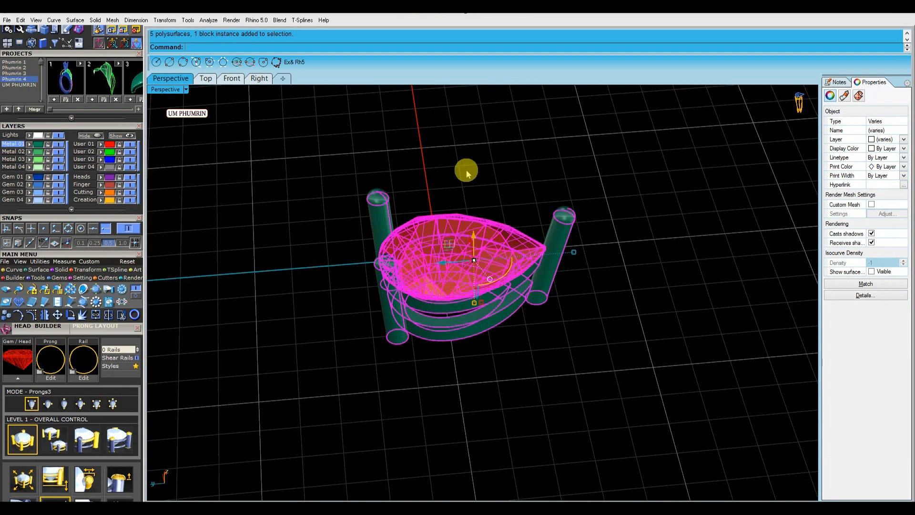
left_click(206, 79)
left_click(501, 233)
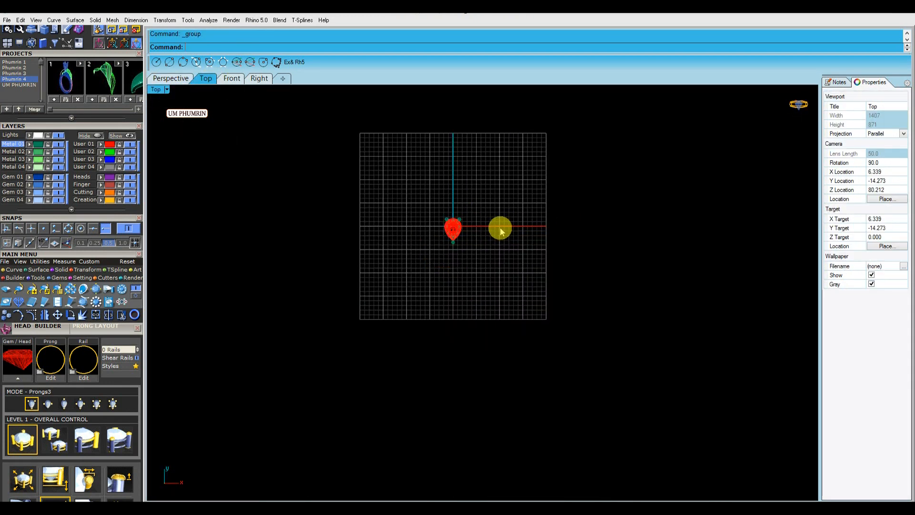
Move the grouped setting down off the origin in the Top view and mirror it across the horizontal axis
left_click(460, 222)
scroll(462, 221, "up", 12)
scroll(406, 193, "down", 4)
right_click_drag(419, 198, 434, 235)
left_click_drag(422, 221, 425, 275)
key("F6")
left_click(525, 260)
right_click_drag(525, 259, 601, 338)
key("F7")
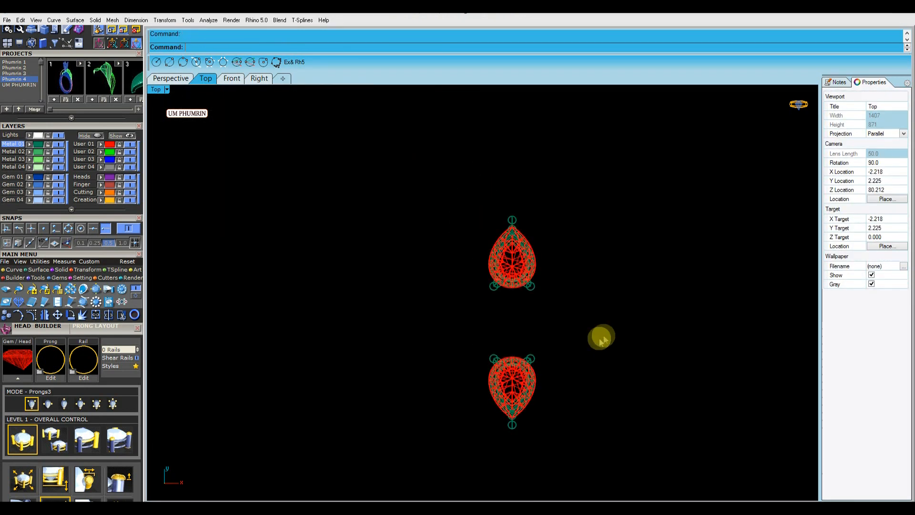
key("F7")
Move the mirrored pair of settings toward each other until their rounded ends sit close together at the origin
left_click(536, 375)
scroll(536, 376, "up", 4)
left_click_drag(501, 371, 505, 332)
scroll(501, 329, "up", 4)
scroll(500, 334, "up", 8)
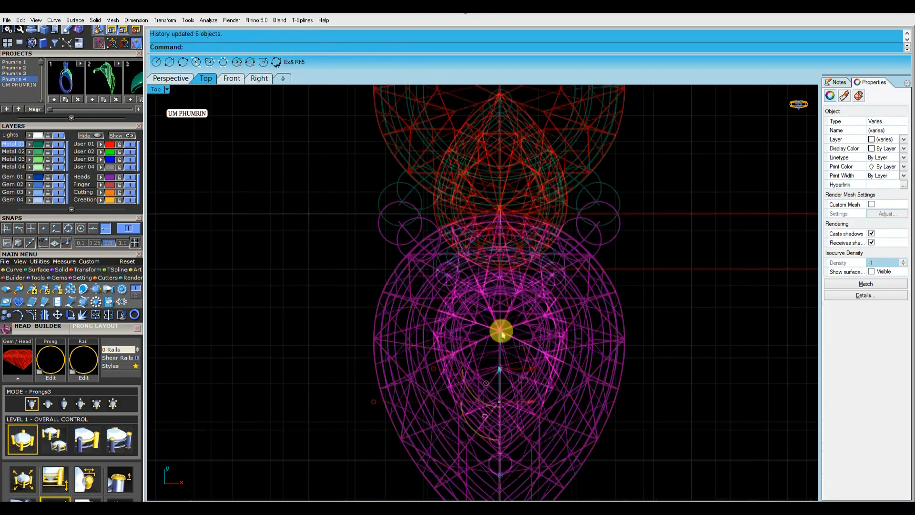
scroll(500, 339, "down", 8)
right_click_drag(521, 329, 506, 343)
Rotate a copy of the upper setting about the origin so its pointed tip faces along the positive X axis
left_click(500, 249)
key("r")
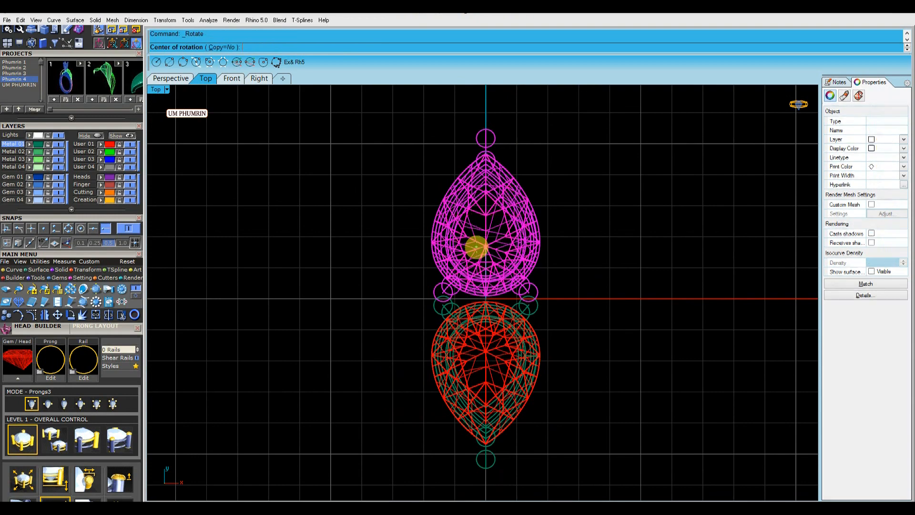
left_click(222, 47)
right_click_drag(337, 180, 344, 211)
type("0")
key("Return")
left_click(491, 126)
left_click(714, 344)
key("Return")
left_click(625, 345)
Move the sideways setting outward along the X axis so it sits beside the upper and lower settings
scroll(581, 338, "up", 2)
left_click_drag(599, 334, 654, 329)
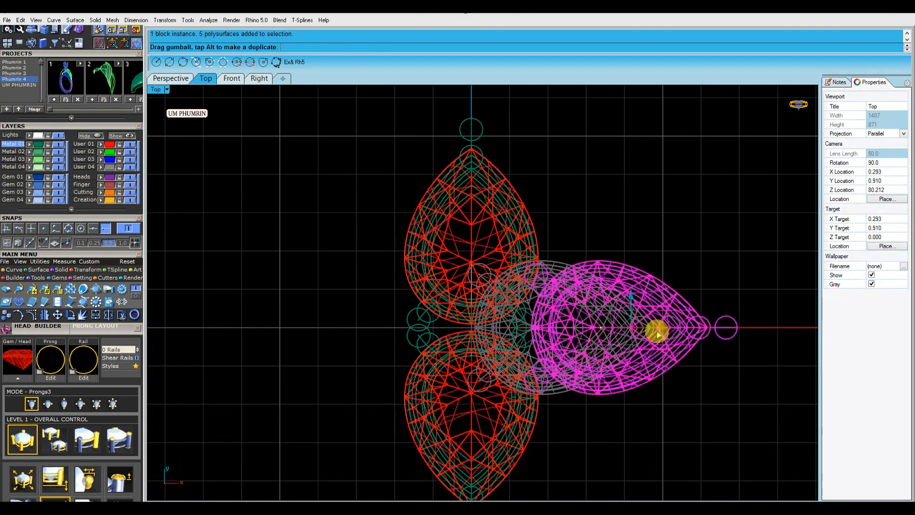
key("Escape")
scroll(613, 330, "down", 3)
left_click(593, 294)
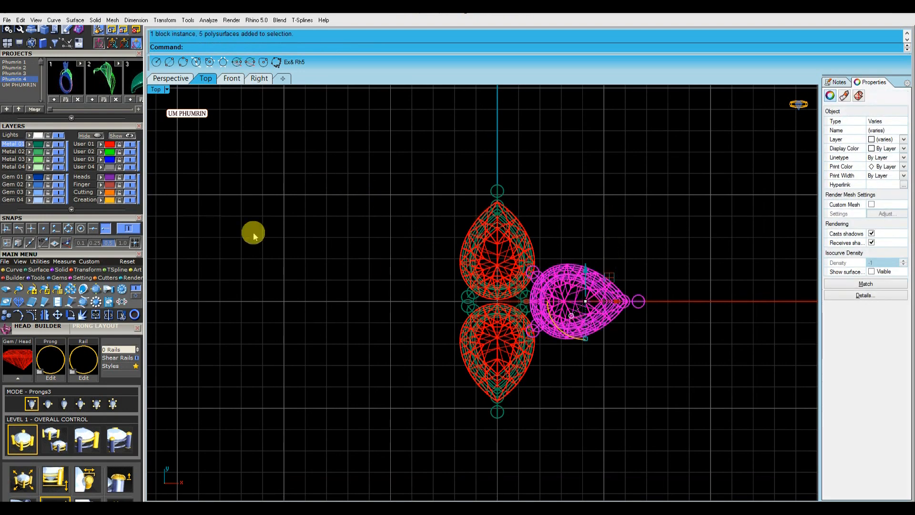
Tilt the upper setting's pointed tip downward in the Right view by rotating it about the gem's inner girdle edge
left_click(171, 78)
right_click_drag(567, 215, 599, 204)
left_click(578, 170)
left_click(615, 224)
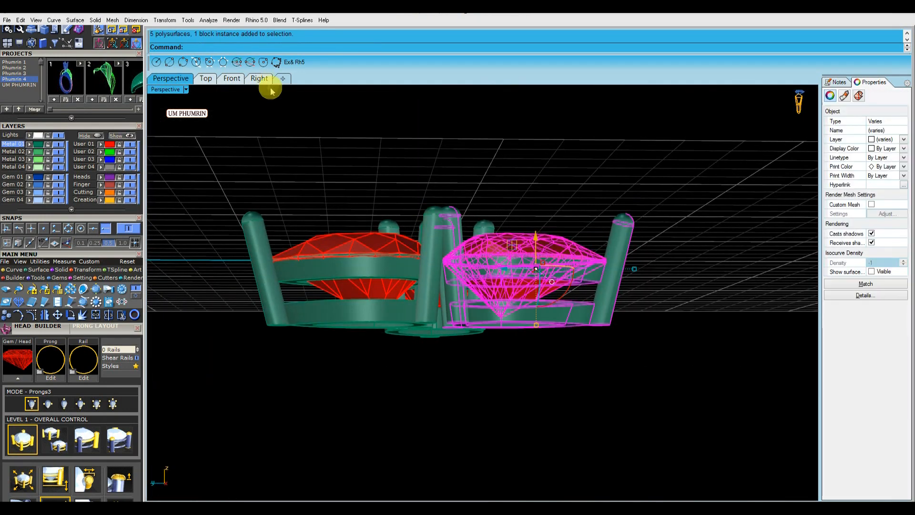
left_click(260, 79)
left_click(503, 271)
scroll(511, 262, "up", 6)
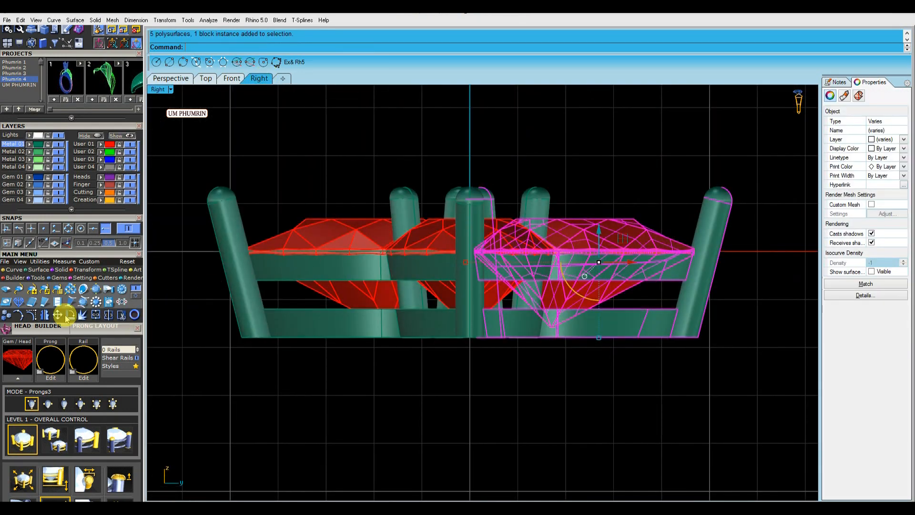
left_click(66, 315)
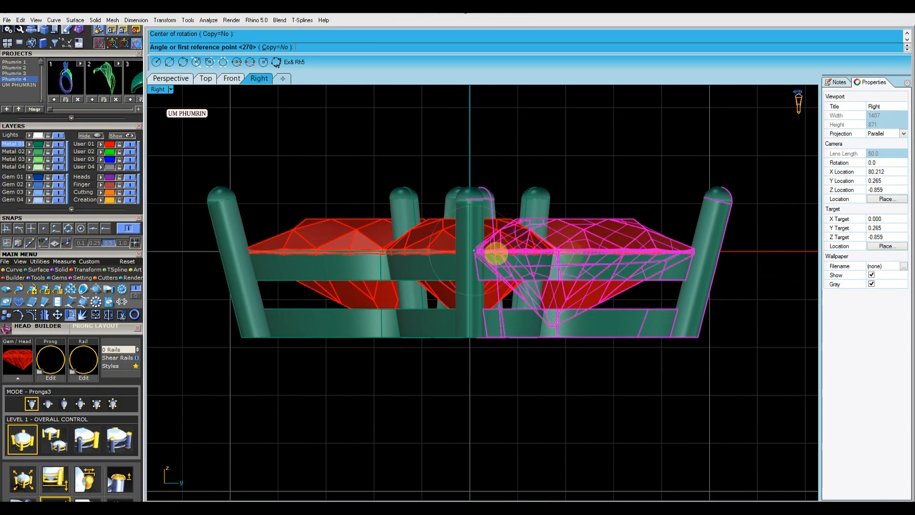
left_click(692, 251)
left_click(729, 300)
Replace the untilted opposite setting with a mirrored copy of the tilted one
left_click(353, 291)
key("Delete")
left_click(619, 299)
key("m")
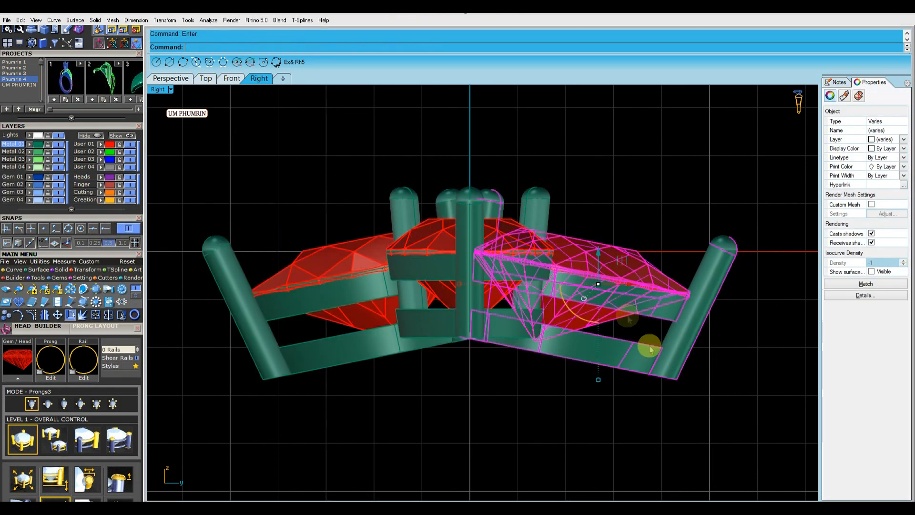
key("Escape")
scroll(622, 300, "down", 3)
Tilt the sideways setting's pointed tip downward in the Front view by rotating it about its gem's inner girdle edge
left_click(524, 253)
left_click(232, 78)
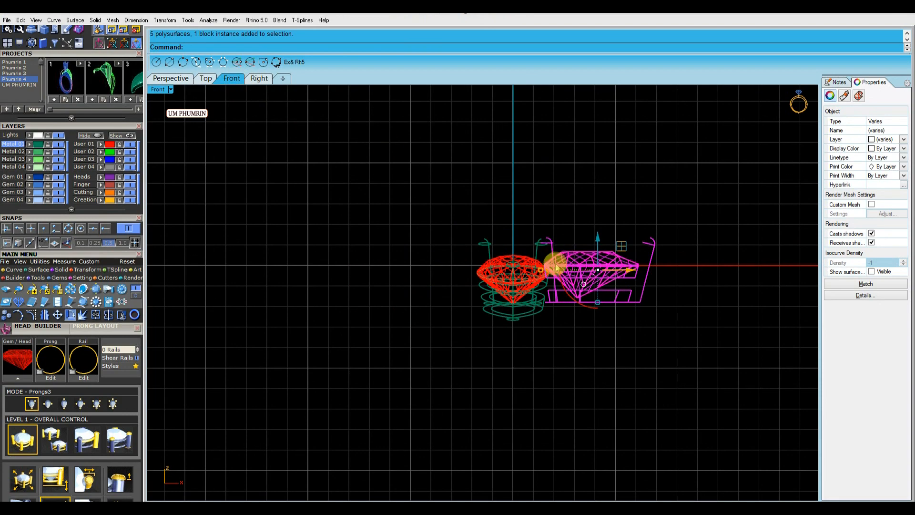
left_click(70, 315)
scroll(462, 316, "up", 8)
right_click_drag(654, 235, 453, 235)
left_click(451, 221)
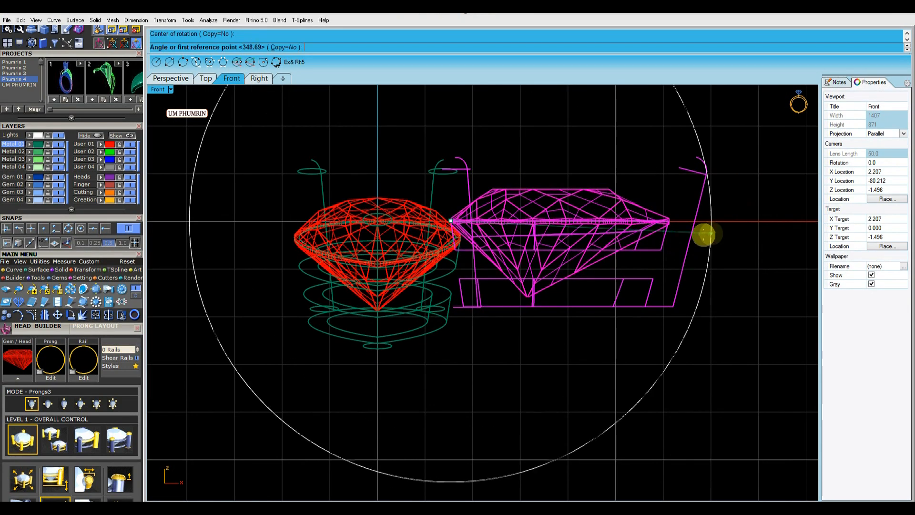
right_click_drag(752, 224, 704, 229)
left_click(704, 230)
left_click(696, 282)
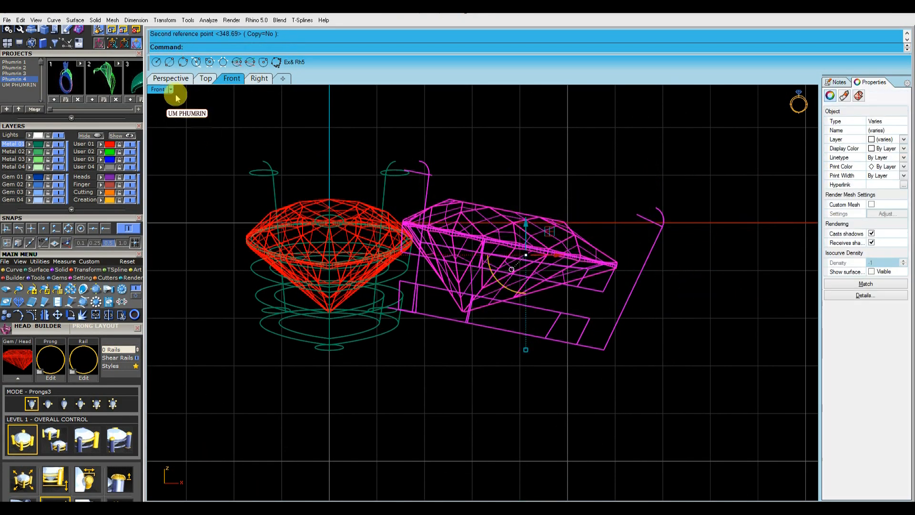
Mirror the tilted sideways setting to the opposite side to complete a four-petal cluster
left_click(171, 78)
right_click_drag(537, 324, 491, 265)
key("F6")
left_click(653, 300)
scroll(609, 295, "up", 6)
Nudge the upper setting up and the right setting left in the Top view to even the gaps around the center
left_click(205, 78)
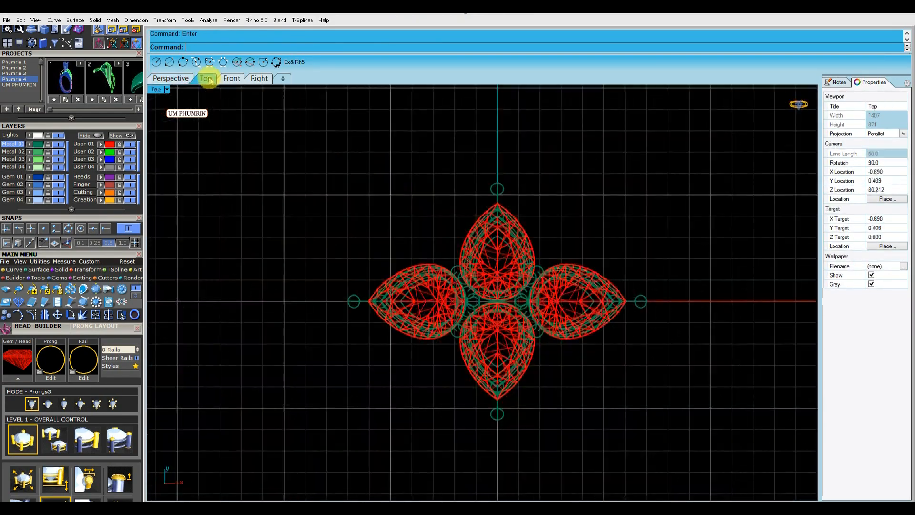
left_click(503, 262)
scroll(496, 245, "up", 5)
scroll(483, 338, "up", 8)
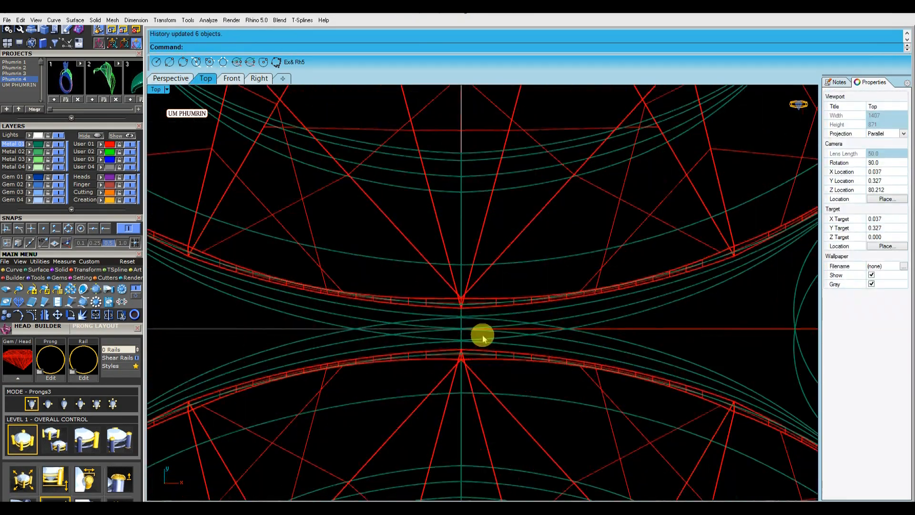
left_click(461, 308)
scroll(462, 310, "down", 10)
key("Escape")
left_click(479, 278)
key("Up")
left_click(682, 181)
left_click(715, 311)
key("Left")
left_click(288, 165)
Check the side settings against their neighbors in Perspective and nudge them slightly outward in the Top view
left_click(170, 79)
right_click_drag(599, 209, 529, 276)
left_click(529, 277)
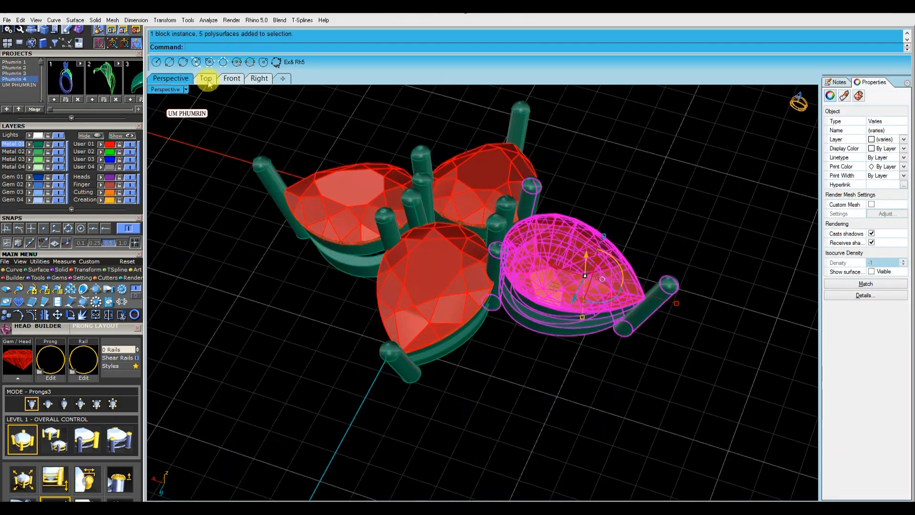
left_click(206, 78)
scroll(730, 315, "up", 5)
key("Escape")
left_click(177, 79)
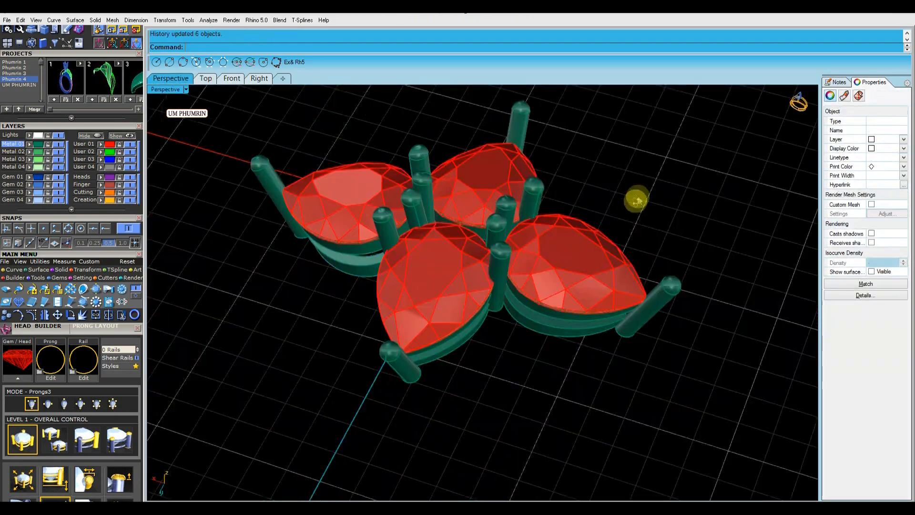
Review the four-petal cluster in Perspective and save the earring file
right_click_drag(634, 198, 664, 242)
right_click_drag(643, 213, 499, 262)
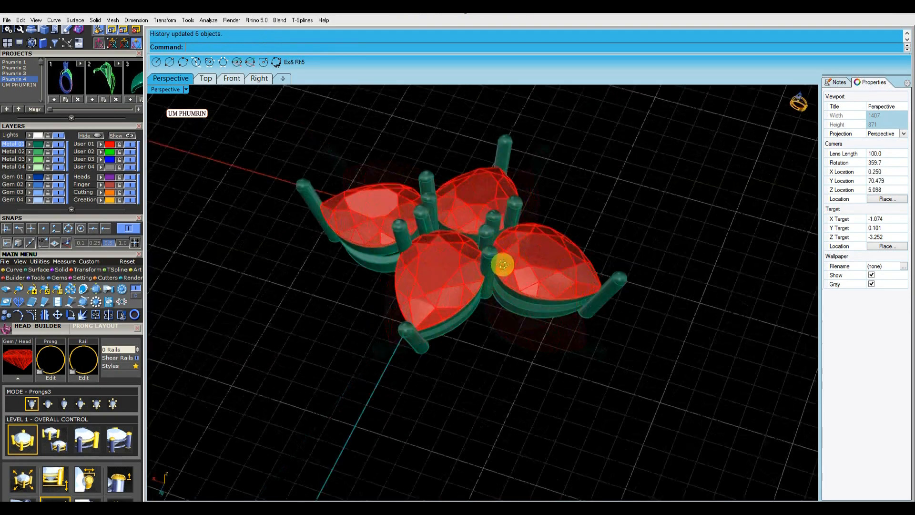
left_click(206, 78)
scroll(512, 329, "down", 5)
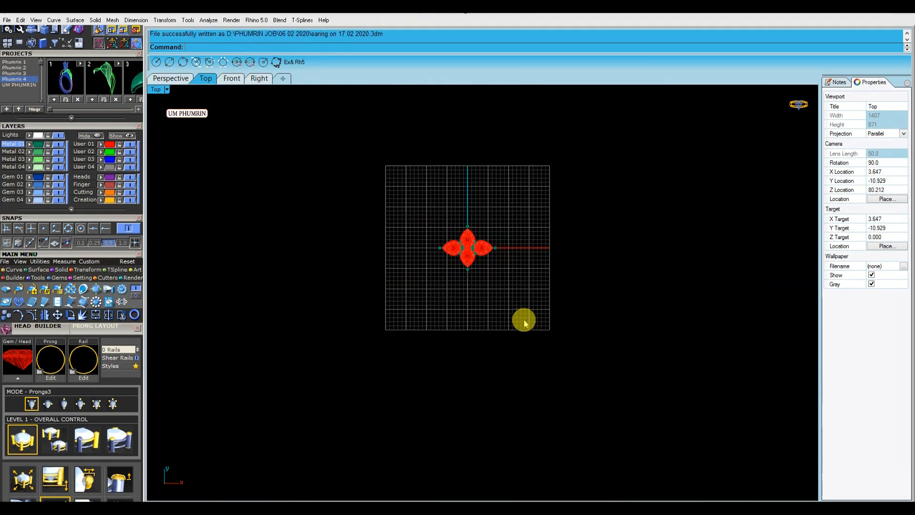
Set the Top view to Shaded display with the four-petal cluster in view
key("ctrl+a")
scroll(447, 264, "up", 6)
left_click_drag(462, 263, 419, 198)
left_click(361, 199)
left_click(166, 89)
left_click(204, 37)
left_click(166, 89)
left_click(200, 44)
right_click_drag(438, 225, 449, 275)
scroll(495, 231, "up", 3)
left_click(490, 228)
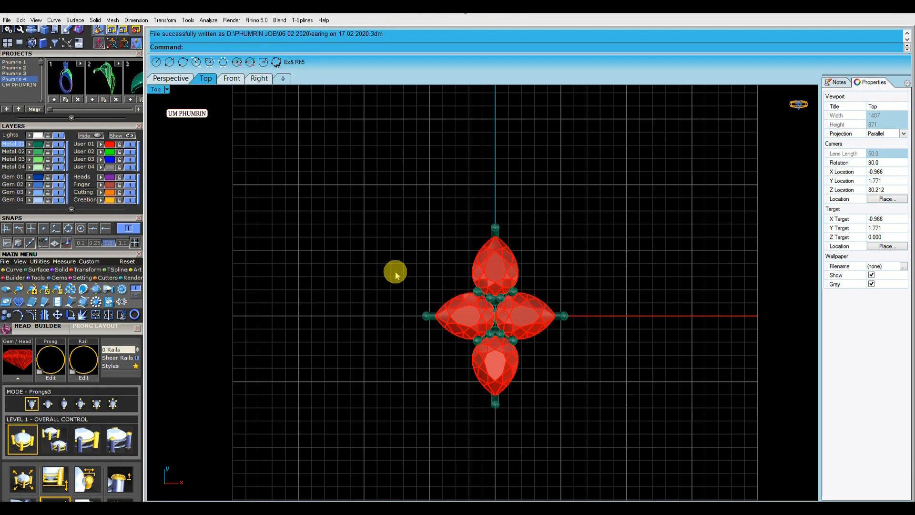
Mirror the open curve around the right setting to the opposite side to complete the horizontal oval outline
right_click_drag(395, 275, 332, 313)
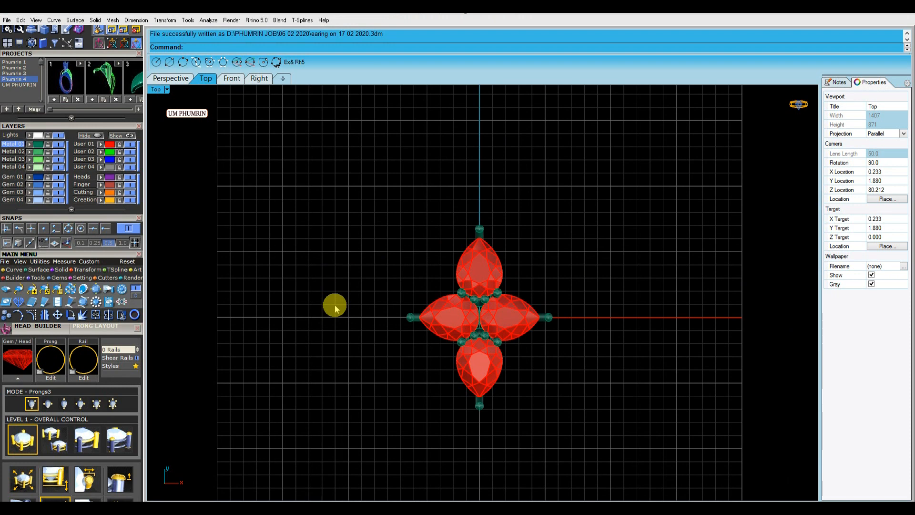
left_click(558, 335)
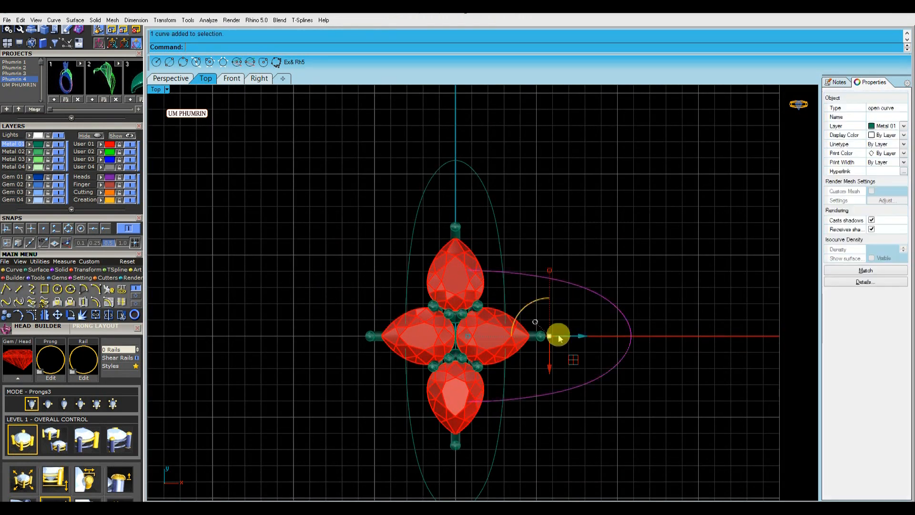
key("Return")
scroll(583, 230, "down", 4)
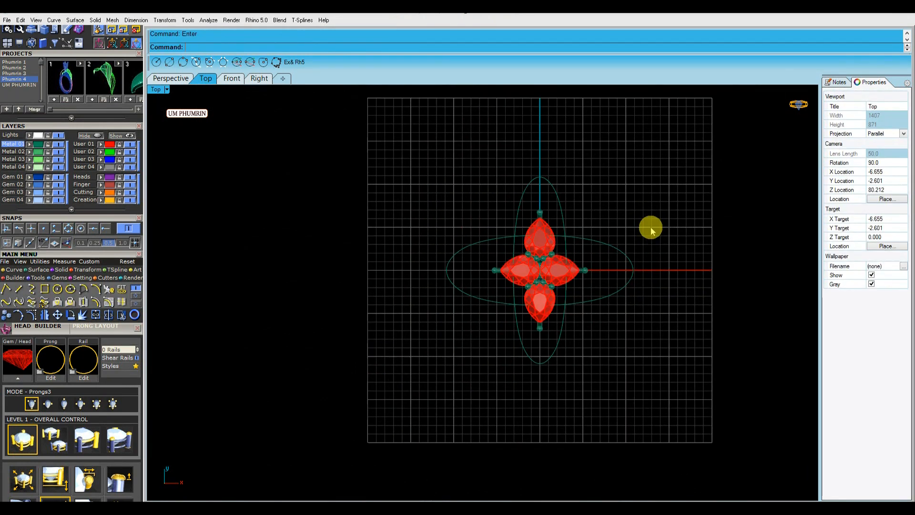
scroll(574, 232, "up", 4)
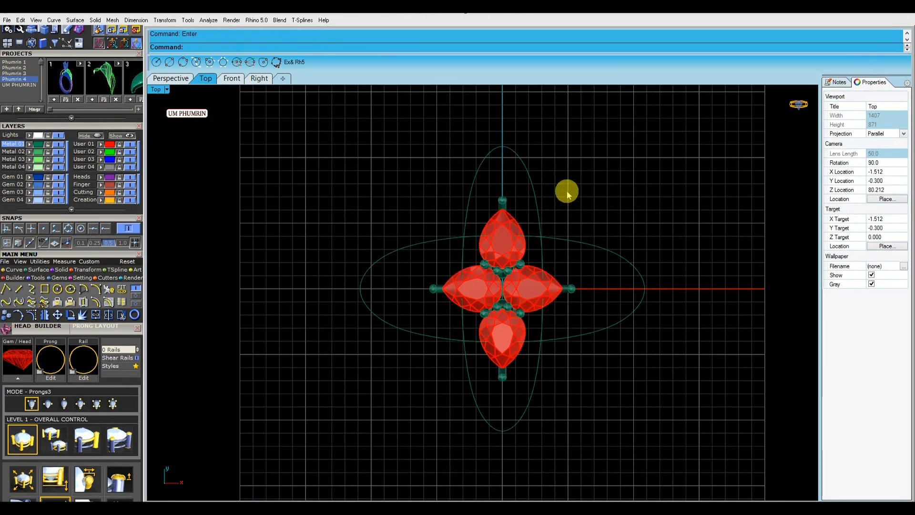
Show the upper outline curve's control points and pull its three top points down closer to the upper setting
left_click(531, 184)
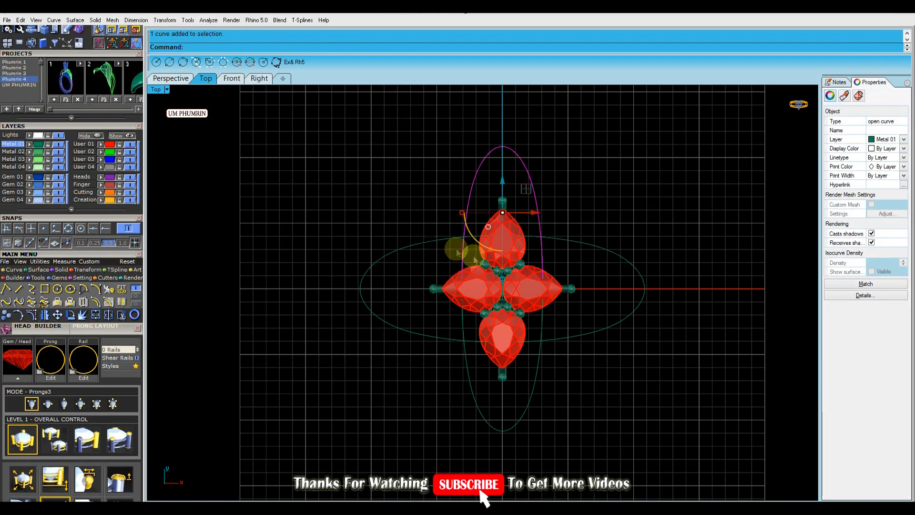
left_click(32, 314)
right_click_drag(475, 138, 482, 179)
left_click_drag(449, 155, 557, 225)
scroll(492, 174, "up", 6)
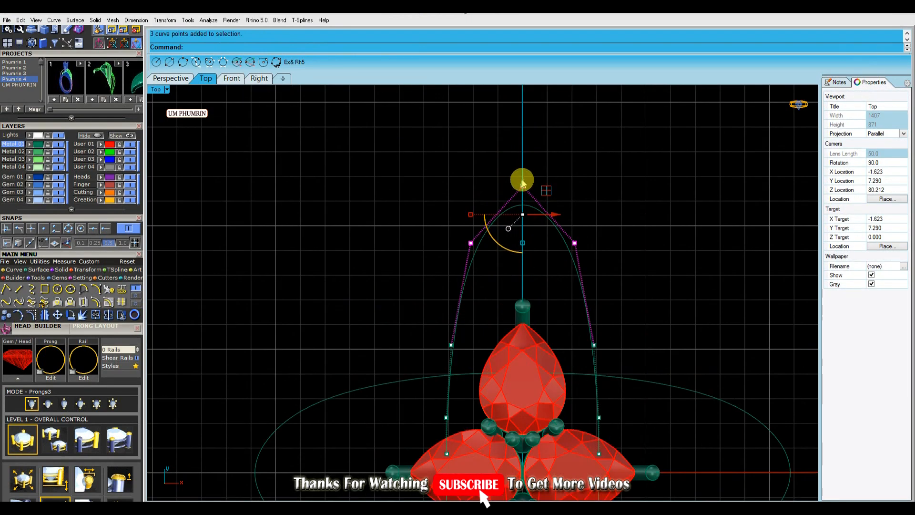
left_click_drag(523, 183, 523, 218)
right_click_drag(586, 190, 562, 139)
scroll(562, 142, "down", 8)
left_click(628, 182)
Show the right outline curve's control points and pull its outer points inward toward the right setting
left_click(624, 237)
right_click(624, 241)
scroll(623, 243, "up", 4)
left_click_drag(602, 202, 679, 296)
left_click_drag(664, 262, 617, 273)
left_click(674, 277)
Undo the last point edit on the right outline and nudge its outer points slightly inward
scroll(663, 286, "down", 8)
scroll(591, 267, "up", 5)
left_click(645, 283)
right_click_drag(590, 264, 596, 281)
key("ctrl+z")
left_click_drag(635, 291, 632, 291)
left_click(664, 295)
Adjust the upper and lower side points of the right outline curve to round its shape symmetrically
left_click_drag(536, 220, 551, 255)
scroll(554, 348, "up", 4)
mouse_move(535, 328)
left_mouse_down("shift")
mouse_move(554, 348)
mouse_move(543, 331)
left_mouse_up("shift")
left_click_drag(579, 253, 634, 358)
left_click_drag(571, 175, 613, 371)
left_click_drag(588, 316, 589, 310)
left_click(650, 333)
Spread the upper outline curve's shoulder and side control points apart to widen it around the setting
right_click_drag(500, 129, 544, 263)
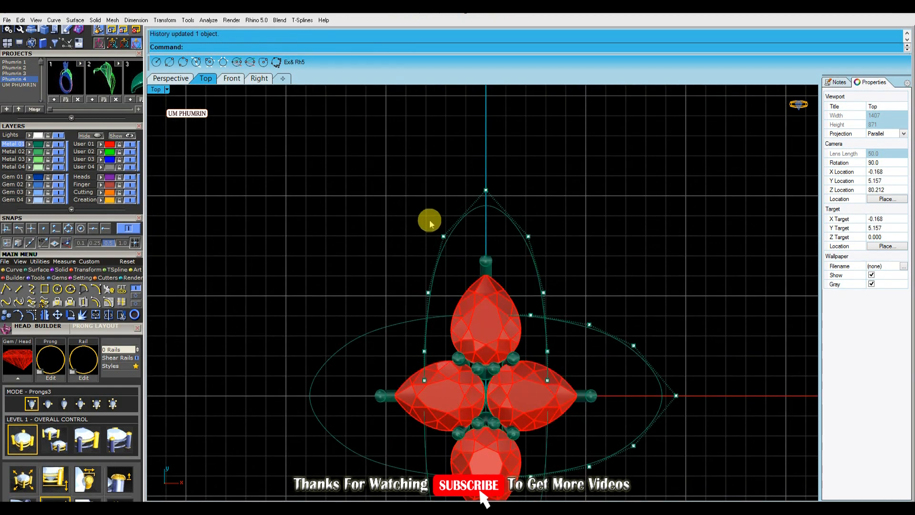
scroll(515, 167, "down", 5)
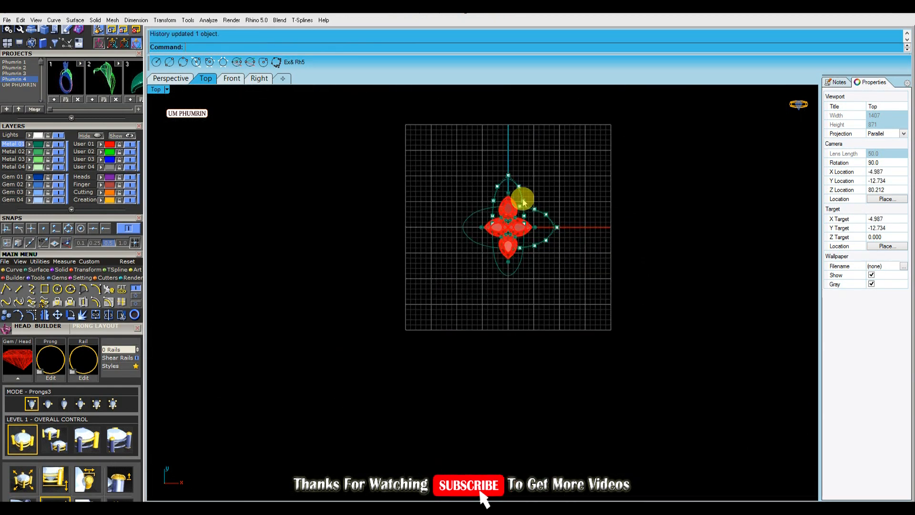
scroll(507, 177, "up", 8)
scroll(514, 211, "up", 5)
mouse_move(453, 193)
left_mouse_down()
mouse_move(549, 214)
mouse_move(443, 196)
left_mouse_up()
left_click_drag(415, 258, 600, 286)
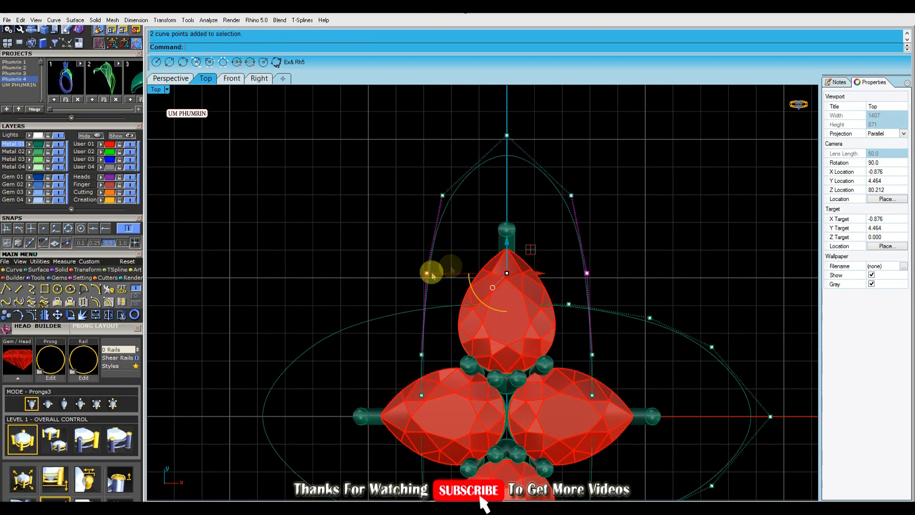
left_click_drag(427, 273, 419, 273)
left_click_drag(389, 168, 592, 217)
left_click_drag(442, 195, 439, 196)
left_click(469, 201)
Fine-tune the symmetric side points of the upper outline curve to smooth its flanks
scroll(486, 203, "down", 8)
right_click_drag(517, 238, 519, 231)
left_click_drag(411, 260, 553, 286)
key("Escape")
left_click_drag(433, 269, 565, 293)
scroll(471, 277, "up", 4)
left_click_drag(426, 254, 597, 308)
left_click_drag(447, 276, 444, 274)
left_click(415, 272)
key("Escape")
Lock the mirrored lower and left outline curves
left_click_drag(525, 482, 327, 416)
key("ctrl+z")
mouse_move(651, 460)
left_mouse_down()
mouse_move(516, 448)
mouse_move(364, 338)
left_mouse_up()
key("ctrl+l")
Try stretching the right outline outward and the upper outline upward, and undo both changes
left_click(681, 302)
left_click_drag(639, 302, 652, 302)
key("ctrl+z")
left_click(565, 176)
left_click_drag(511, 177, 511, 166)
left_click(642, 170)
key("ctrl+z")
Lock all four pear-gem settings and save the earring file
left_click(526, 240)
left_click(542, 282, "shift")
left_click(487, 301, "shift")
left_click(517, 367, "shift")
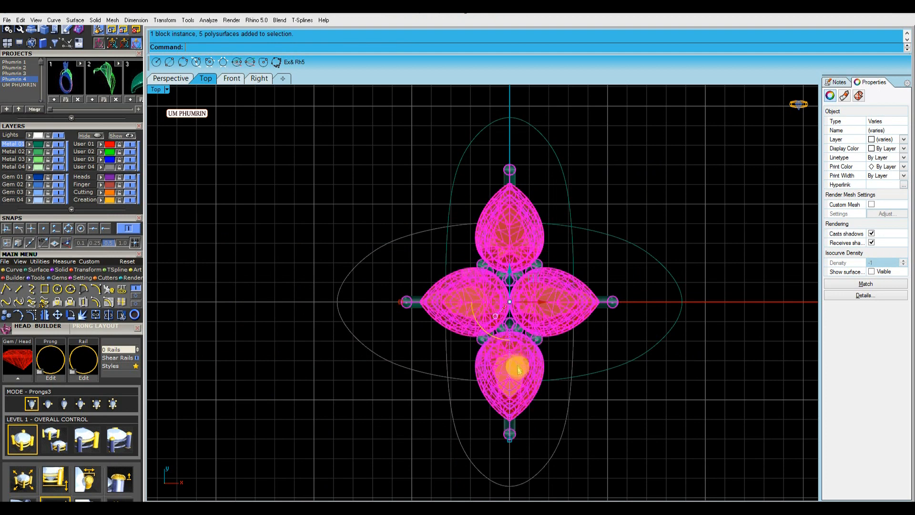
key("ctrl+l")
scroll(659, 217, "down", 2)
key("ctrl+s")
Check the upper outline in Perspective and draw a cutting line from the origin up past its top in the Top view
right_click_drag(646, 226, 551, 242)
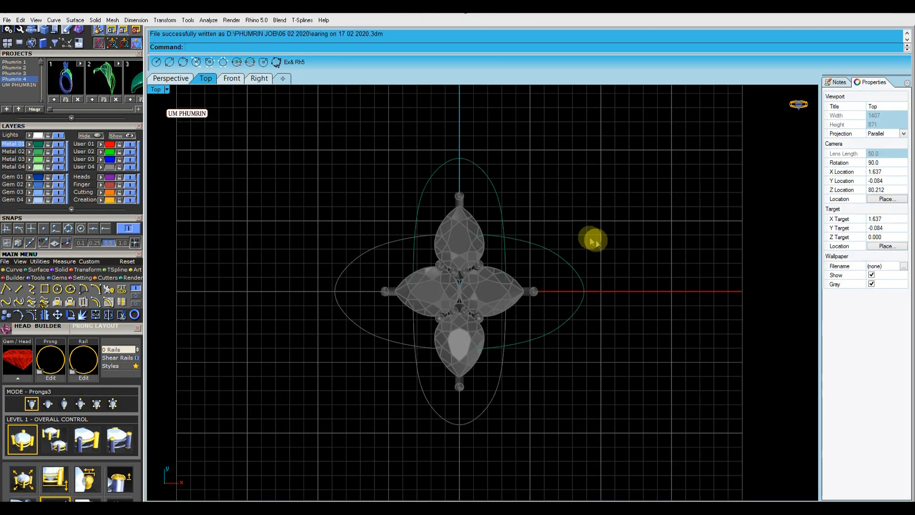
left_click(496, 185)
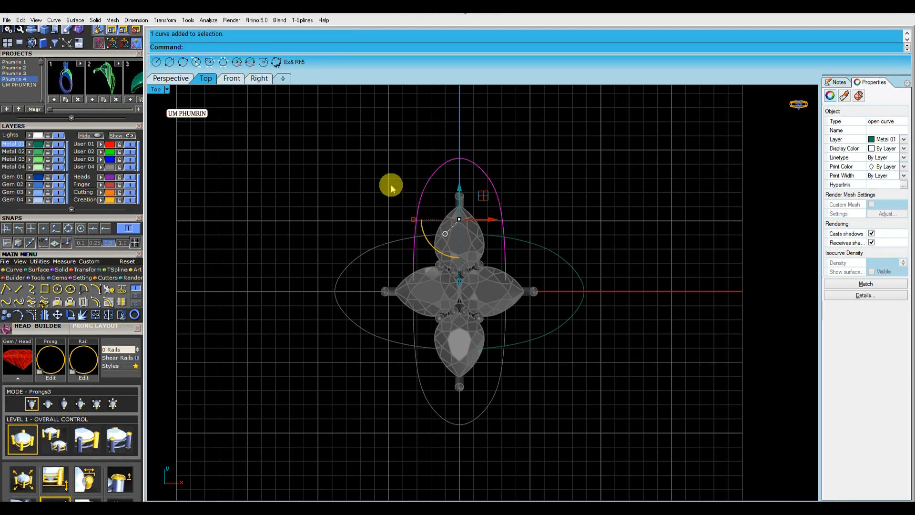
left_click(170, 78)
right_click_drag(509, 249, 539, 260)
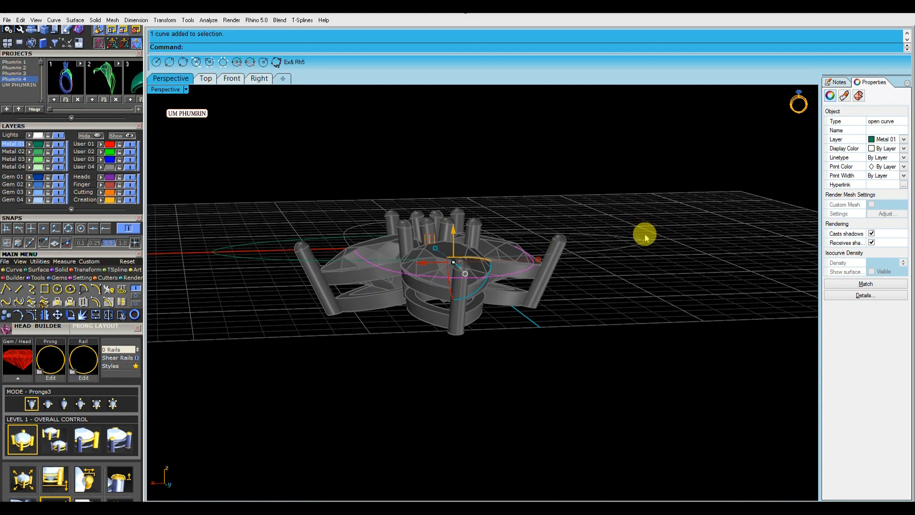
left_click(205, 78)
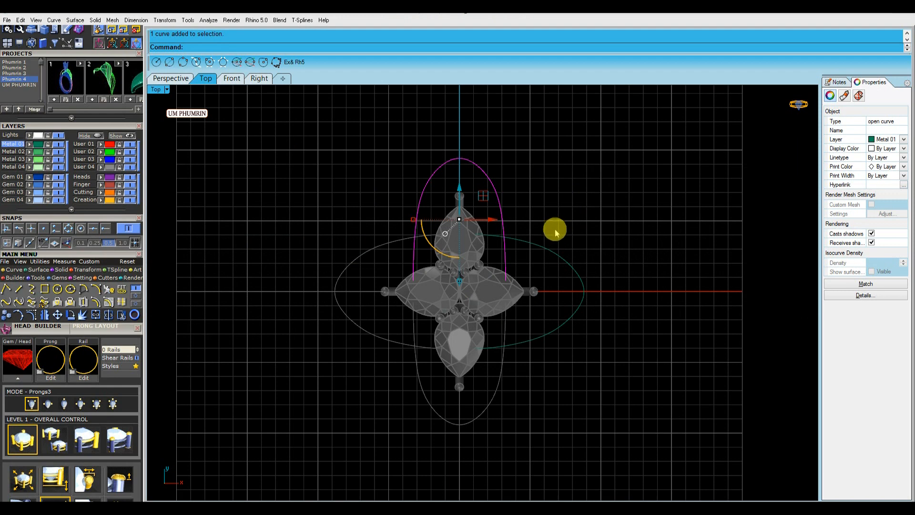
type("l 0")
left_click(460, 123)
left_click(459, 143)
right_click_drag(522, 170, 541, 220)
Trim away the left half of the upper outline at the centre line and delete the cutting line
type("tr")
key("Return")
left_click(459, 218)
key("Return")
key("Delete")
Rebuild the remaining right half of the upper outline with 9 points and degree 3
left_click_drag(534, 182, 472, 220)
type("re")
key("Return")
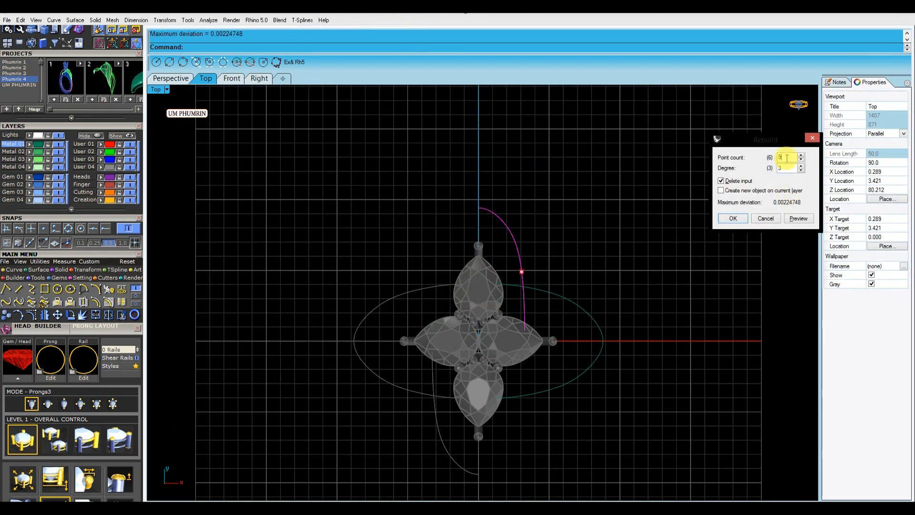
key("Return")
Start the Profile Placer in Perspective, choose a rectangular profile, and set its size to 1.6 mm
left_click(171, 78)
right_click_drag(643, 282, 588, 320)
key("F6")
left_click(594, 328)
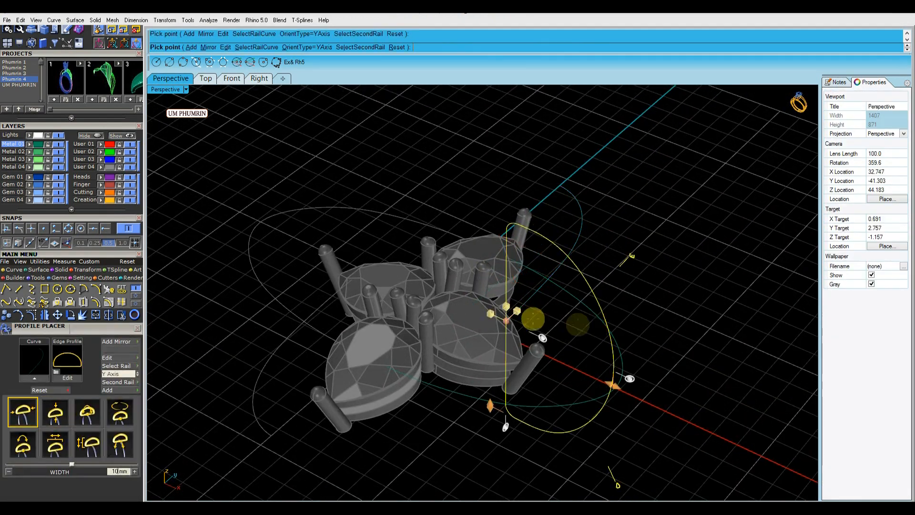
left_click(74, 363)
left_click(416, 198)
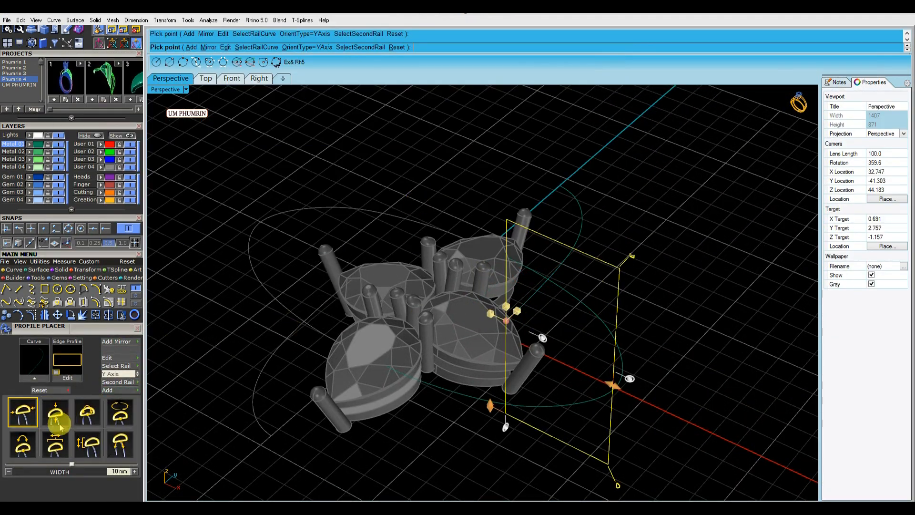
type("1.6")
key("Return")
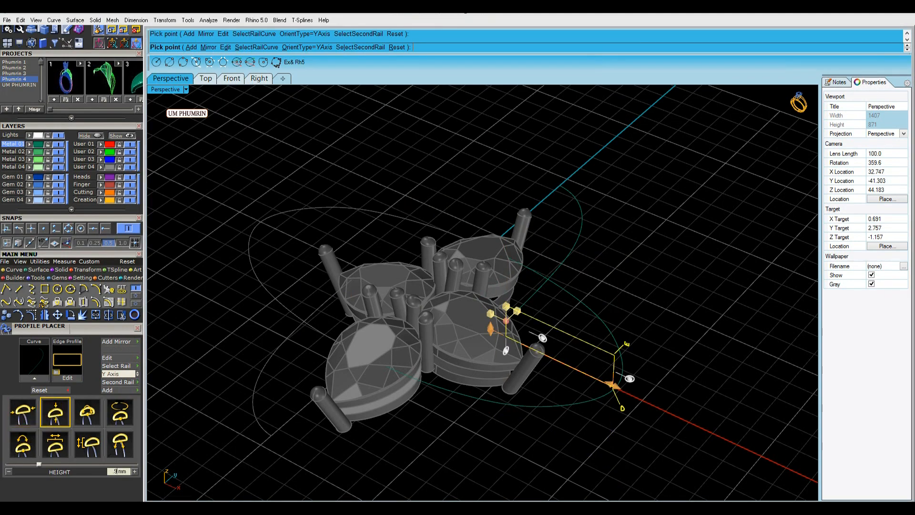
Roll the rectangular profile to 90.6 degrees and add a profile at the half curve's end beside the right setting
right_click_drag(591, 346, 622, 308)
scroll(511, 286, "up", 4)
left_click_drag(585, 284, 537, 338)
right_click_drag(580, 310, 458, 333)
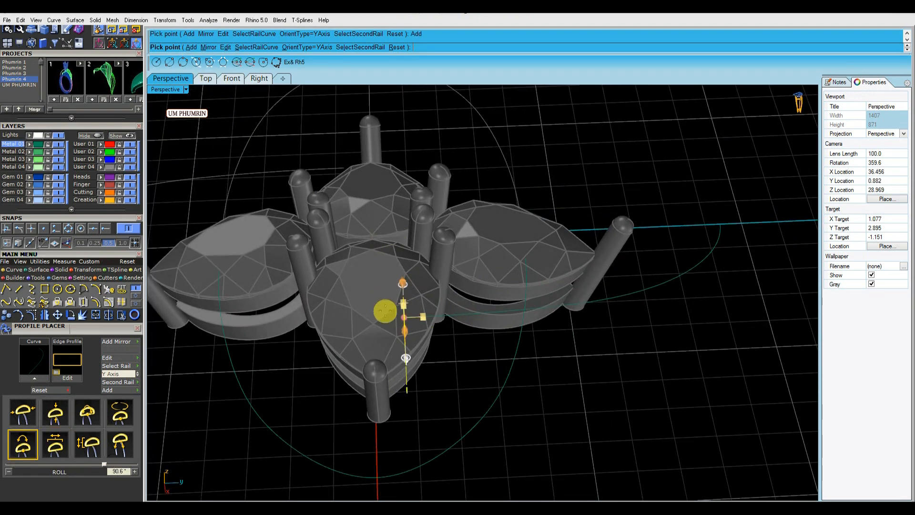
left_click(404, 318)
left_click(609, 61)
right_click_drag(523, 249, 577, 259)
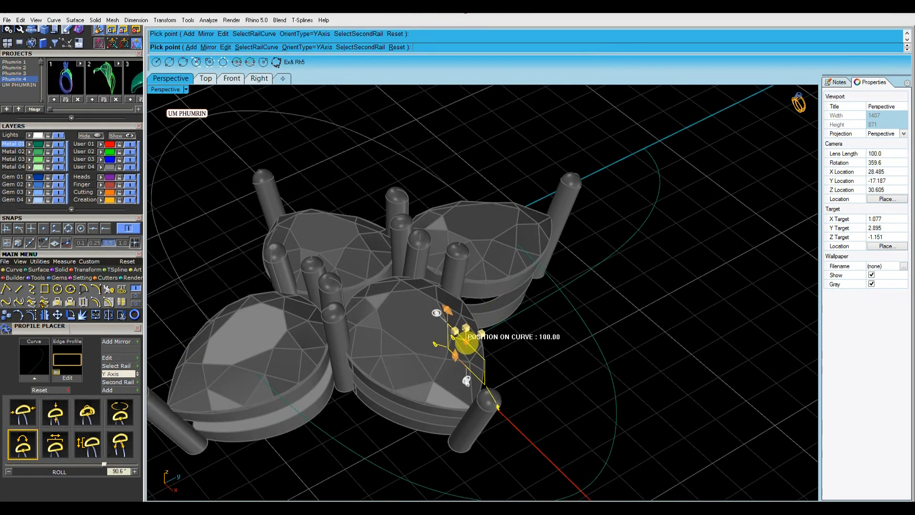
left_click(191, 46)
Slide the active profile along the half curve to its upper end and set its roll to about 15.2 degrees
left_click_drag(465, 343, 637, 133)
right_click_drag(534, 305, 465, 252)
right_click_drag(719, 309, 617, 288, "shift")
left_click_drag(613, 284, 598, 293)
right_click_drag(599, 292, 576, 265)
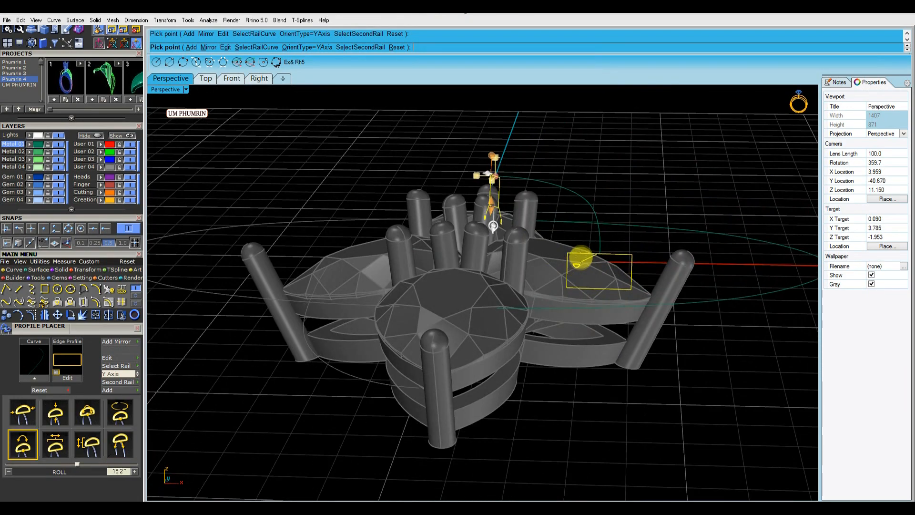
Fine-tune the roll of the profile beside the right setting to about 9.7 degrees
scroll(580, 264, "up", 5)
scroll(621, 233, "down", 6)
right_click_drag(620, 232, 550, 394)
right_click_drag(550, 395, 583, 295)
scroll(591, 253, "up", 5)
scroll(591, 250, "down", 5)
left_click_drag(583, 296, 574, 294)
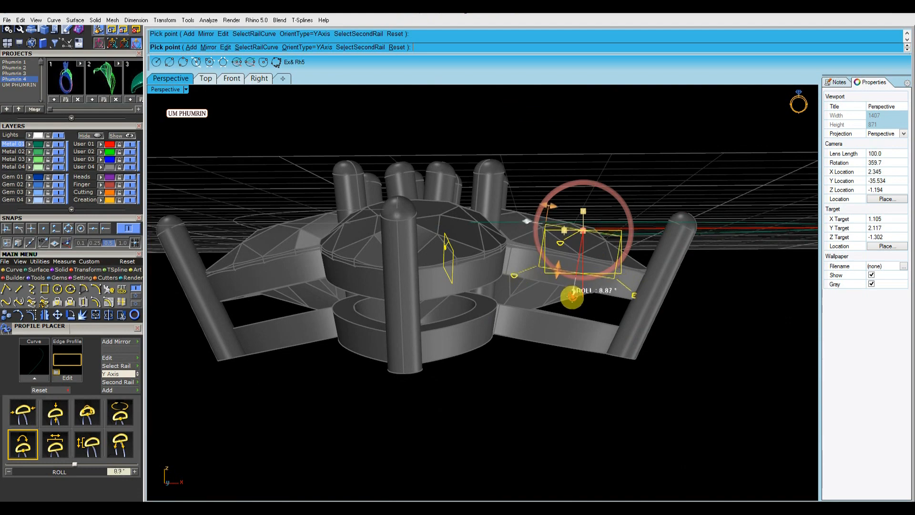
right_click(572, 298)
Finish the profile placement, keeping rectangular profiles at both ends of the upper half curve
scroll(552, 305, "down", 5)
scroll(564, 307, "up", 5)
left_click(564, 306)
right_click_drag(551, 304, 636, 308)
key("Delete")
scroll(600, 293, "down", 3)
left_click(624, 296)
key("Return")
key("Escape")
Assign the upper half curve and both its rectangular profiles to the Cutting layer, and make Metal 01 current
left_click(598, 282)
left_click(101, 200)
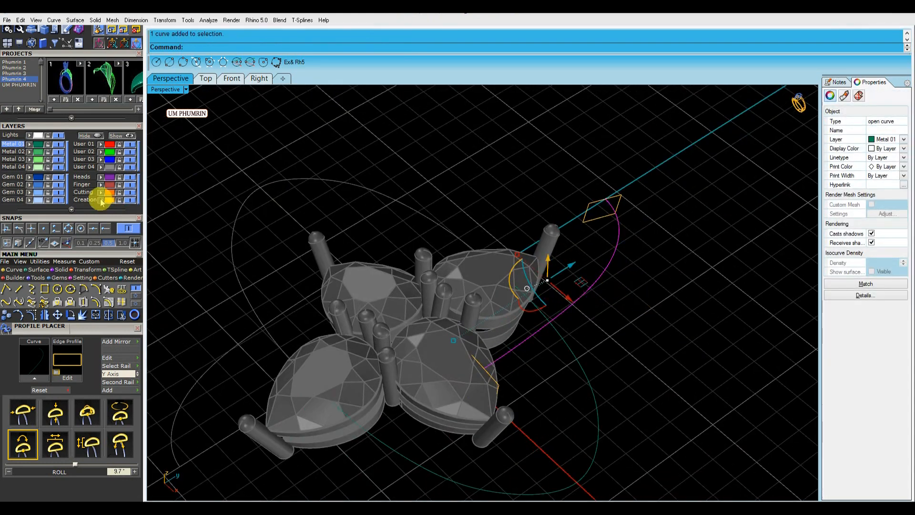
left_click_drag(624, 174, 569, 305)
left_click(488, 379, "shift")
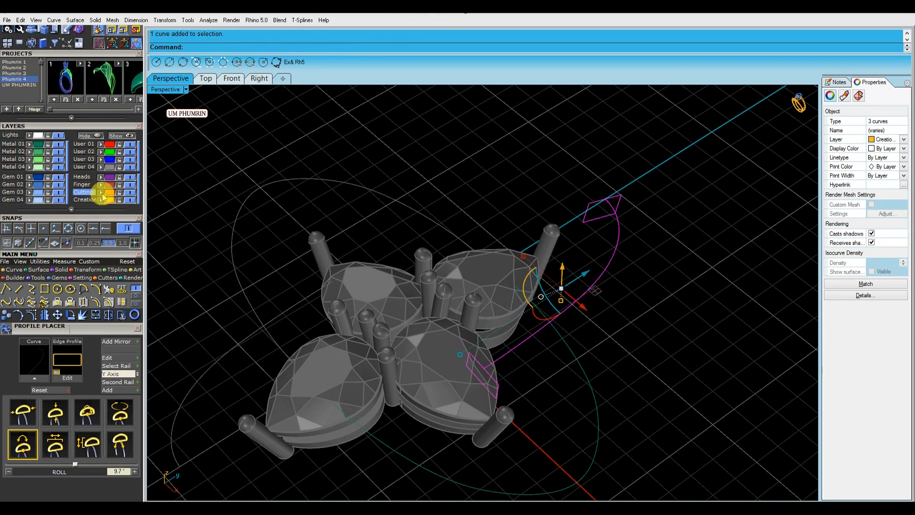
left_click(13, 143)
Move the lower-right quarter curve and its two profiles to the Creation layer and deselect them
scroll(455, 130, "down", 3)
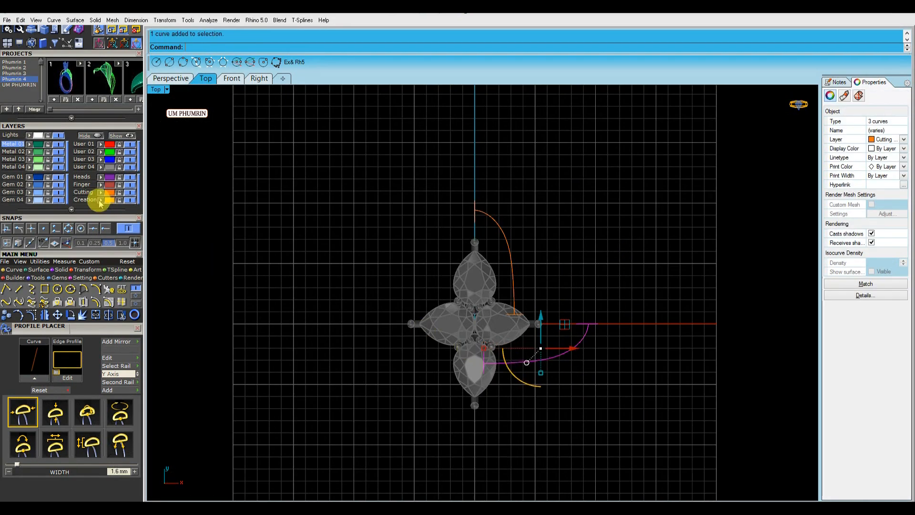
left_click(100, 200)
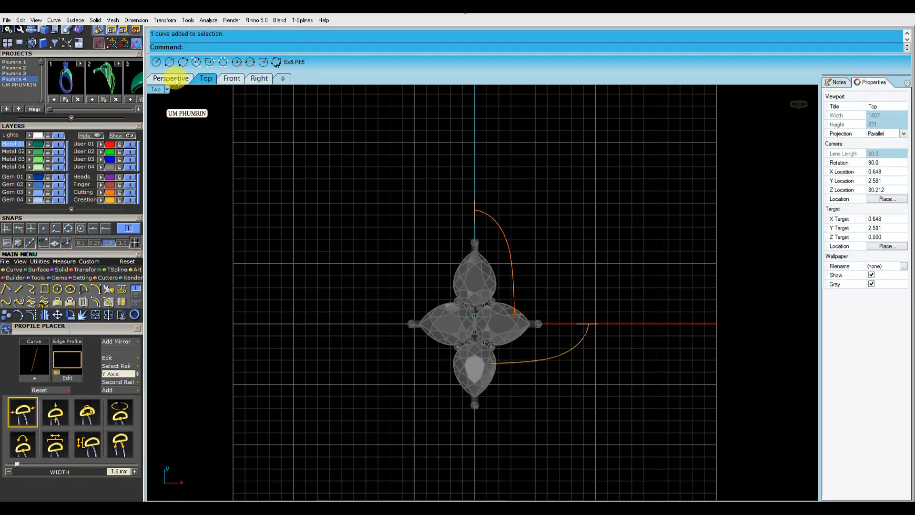
left_click(173, 78)
scroll(528, 207, "down", 4)
right_click_drag(527, 206, 591, 239)
left_click_drag(608, 263, 517, 345)
right_click_drag(517, 347, 577, 344)
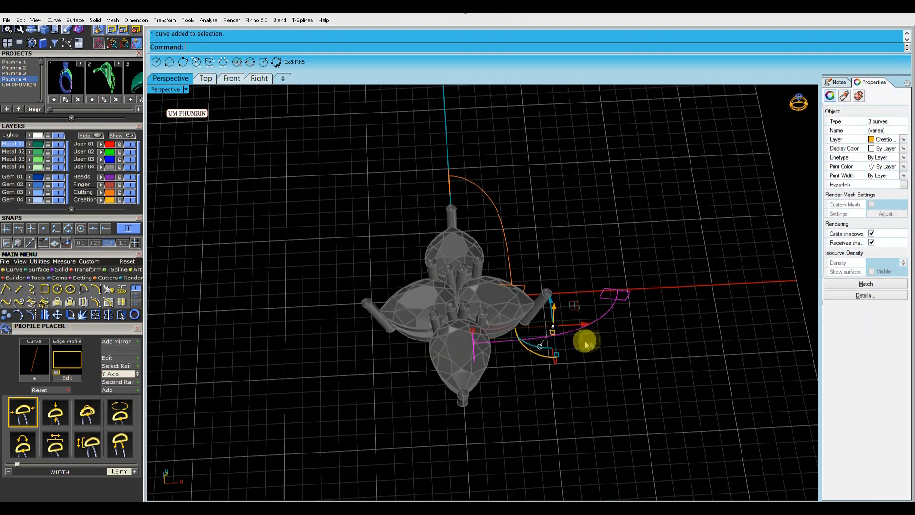
left_click_drag(583, 325, 599, 332)
left_click(600, 332)
right_click_drag(600, 332, 615, 324)
Sweep the rectangular profile along the upper half curve to create a metal band
left_click(507, 286)
right_click_drag(508, 286, 520, 305)
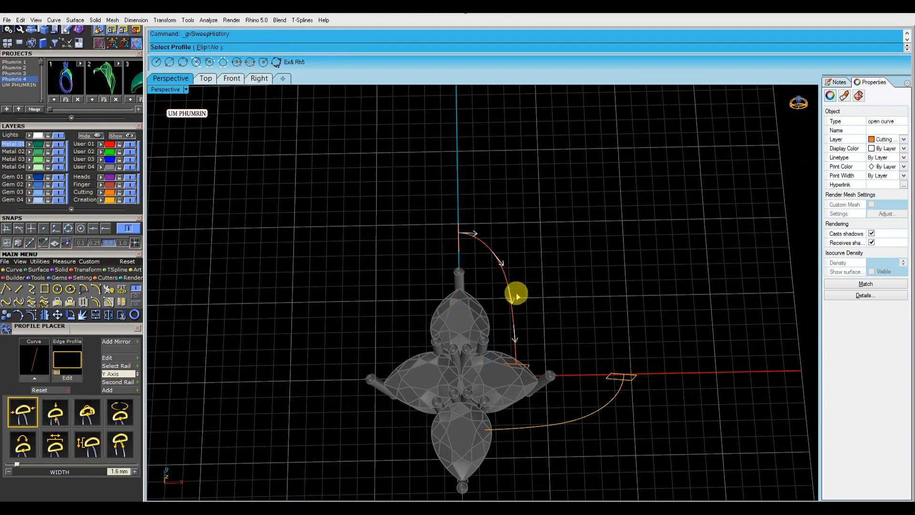
left_click(527, 365)
right_click(482, 271)
right_click_drag(482, 271, 636, 324)
Unlock the locked objects and group the four pear-gem settings together
key("ctrl+alt+l")
left_click(439, 311)
left_click(392, 320, "shift")
left_click(376, 306, "shift")
left_click(423, 300, "shift")
key("ctrl+g")
Raise the grouped gem settings in two small moves so they sit above the swept band
right_click_drag(424, 299, 413, 282)
left_click_drag(413, 282, 416, 259)
left_click(556, 203)
right_click_drag(555, 203, 516, 212)
left_click(429, 257)
left_click_drag(406, 252, 407, 244)
left_click(490, 217)
right_click_drag(490, 216, 616, 305)
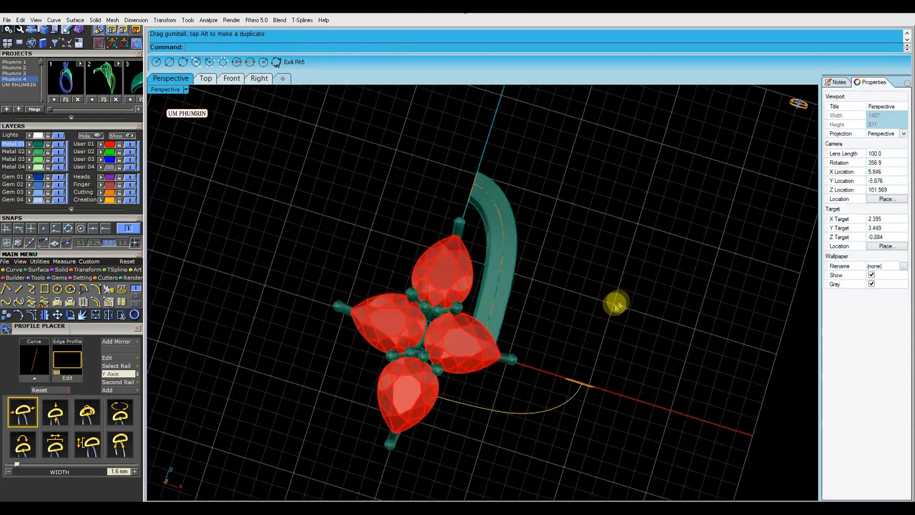
Lock the grouped pear-gem settings so they stay out of the way of the band modelling
left_click(206, 79)
scroll(623, 344, "up", 4)
left_click(568, 334)
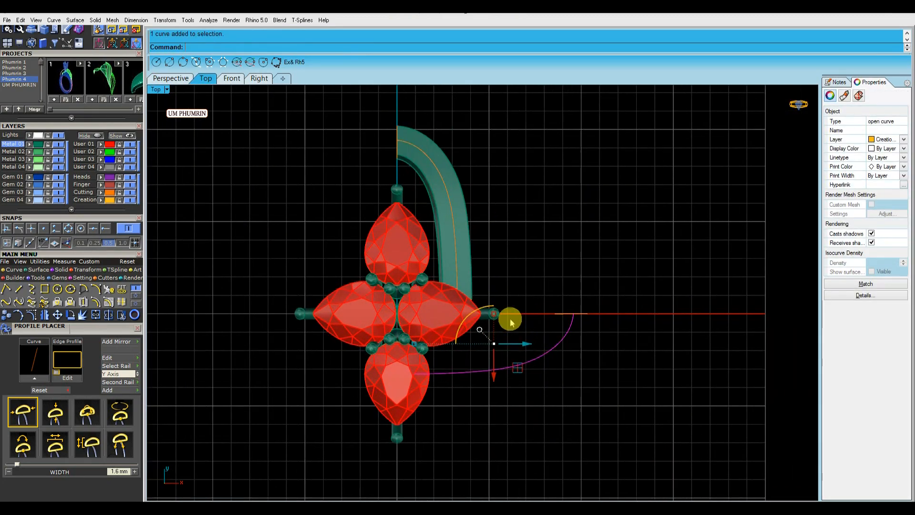
key("Return")
key("Escape")
left_click(410, 346)
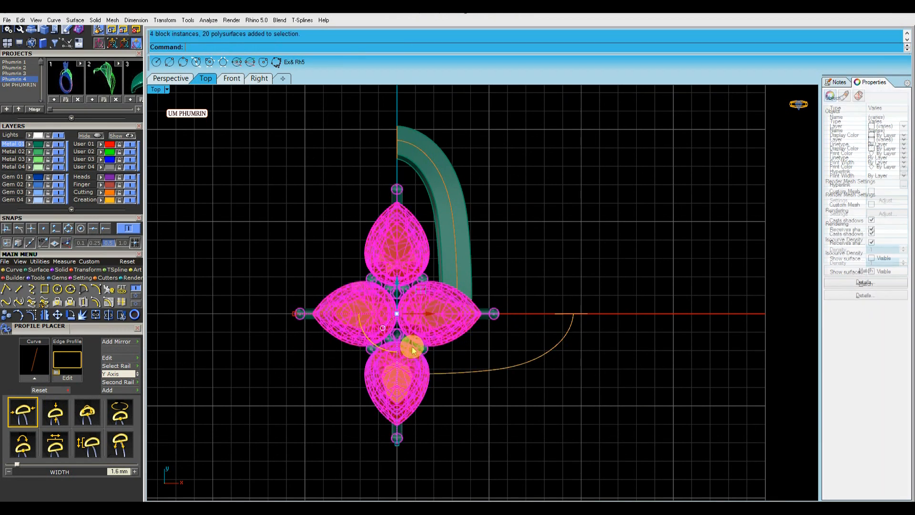
key("ctrl+l")
Sweep the profiles along the lower-right quarter curve with a one-rail sweep to create its metal band
left_click(497, 366)
type("Sw11")
key("Return")
left_click(561, 313)
right_click(641, 355)
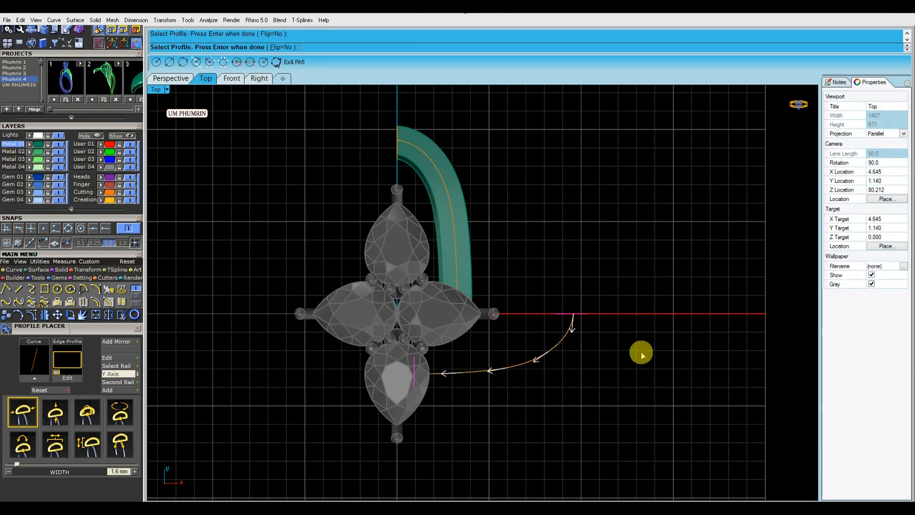
scroll(563, 315, "up", 10)
scroll(563, 320, "down", 7)
Mirror the upper half band across the vertical centre axis to complete the upper arch
left_click(523, 353)
left_click(385, 227, "shift")
scroll(476, 254, "down", 8)
left_click(514, 219)
left_click(435, 212)
key("F6")
Mirror the lower-right band across the horizontal axis to complete the right-hand loop
left_click(504, 326)
left_click(547, 342)
left_click(487, 325)
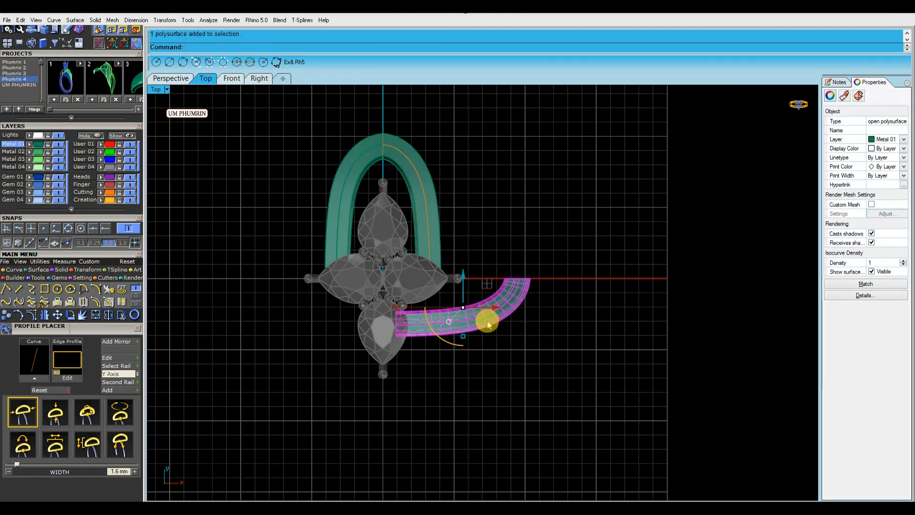
key("F5")
left_click(551, 338)
left_click(490, 256)
left_click(498, 296, "shift")
left_click(422, 197, "shift")
left_click(362, 172, "shift")
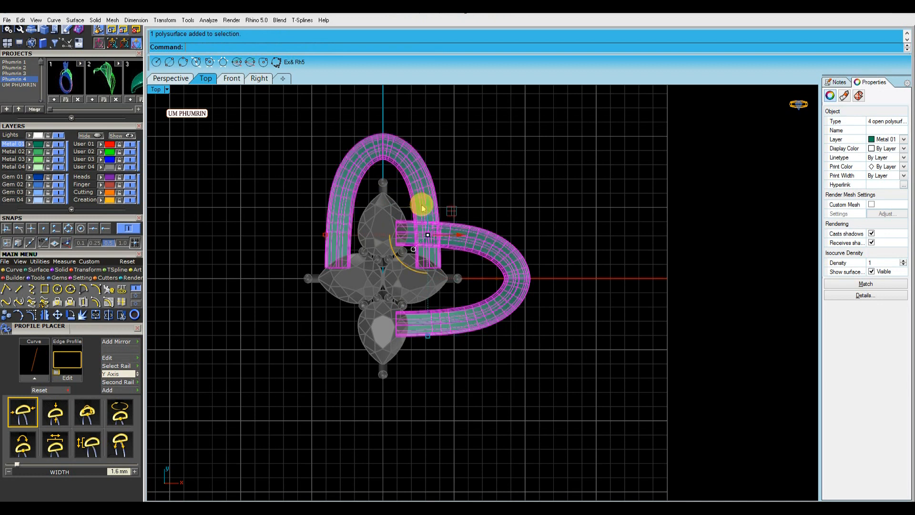
key("Escape")
Mirror the two upper bands across the horizontal axis and the two right-hand bands across the vertical axis, completing four loops
left_click(511, 202)
right_click_drag(422, 193, 519, 204)
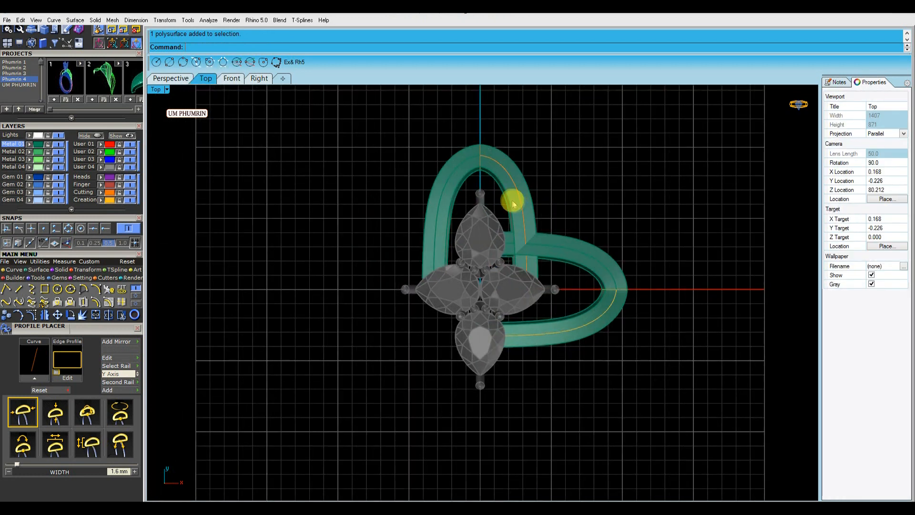
left_click(511, 202)
left_click(441, 197, "shift")
key("F5")
left_click(596, 286)
left_click(588, 314)
left_click(581, 266, "shift")
key("Return")
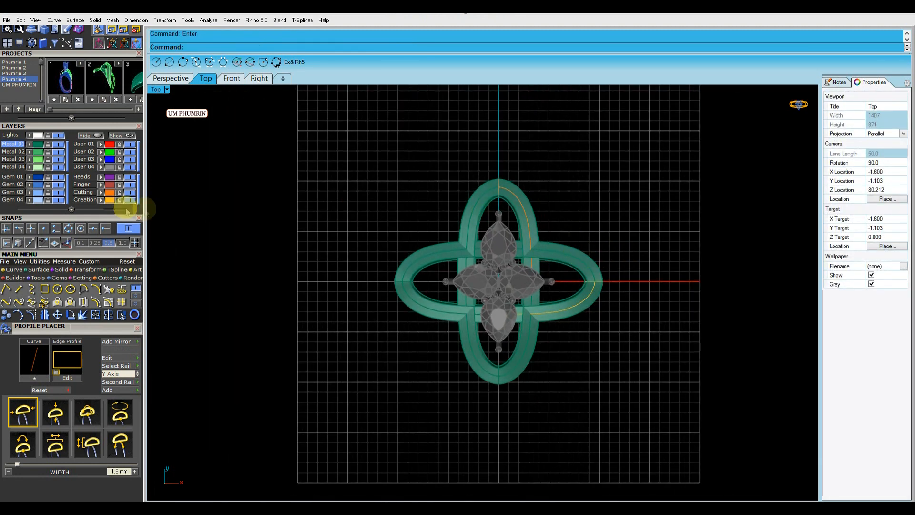
Move the metal bands from Metal 01 to the Metal 02 layer and lock Metal 02
left_click(35, 146)
left_click(30, 151)
left_click(47, 151)
Try to shift the upper half curve and its profiles slightly sideways in the top view
right_click_drag(517, 208, 454, 221)
left_click(455, 219)
scroll(452, 222, "up", 4)
left_click_drag(398, 147, 533, 343)
left_click_drag(486, 249, 494, 247)
key("ctrl+z")
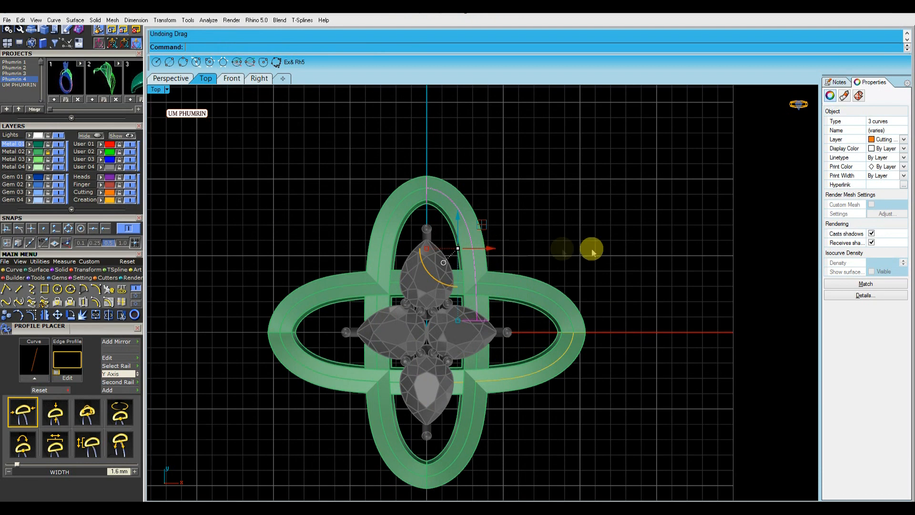
left_click(592, 252)
scroll(591, 253, "down", 3)
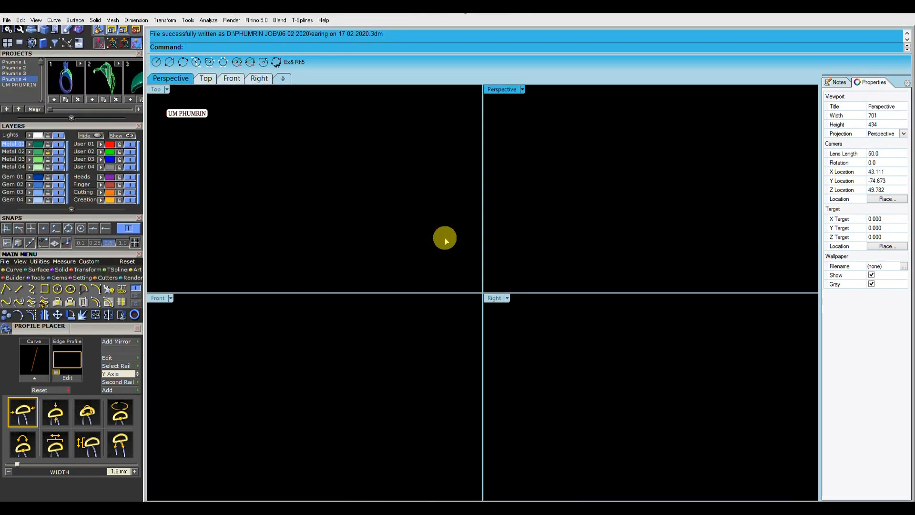
left_click(874, 5)
right_click(592, 174)
left_click(609, 202)
right_click(608, 201)
left_click(622, 228)
right_click(623, 226)
left_click(642, 256)
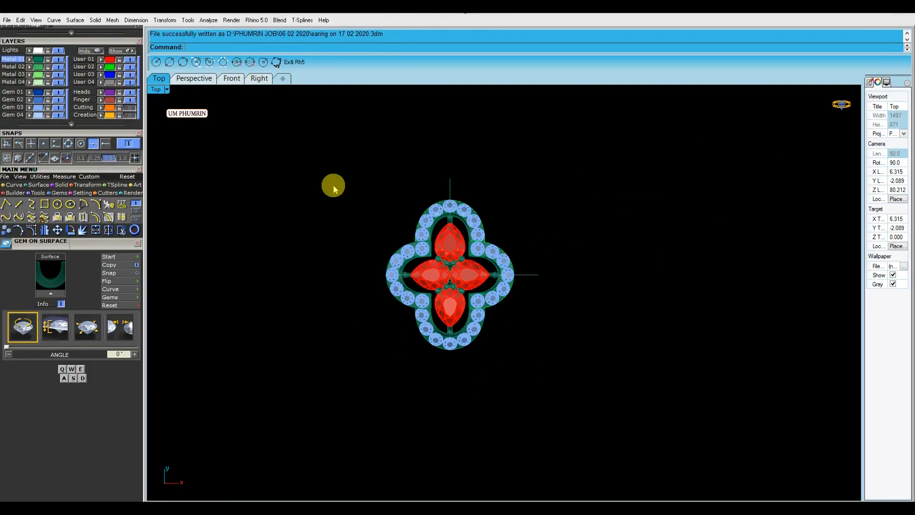
Examine the finished earring from several low side angles, checking how the round-gem halo curves beneath the raised pear settings
left_click(192, 79)
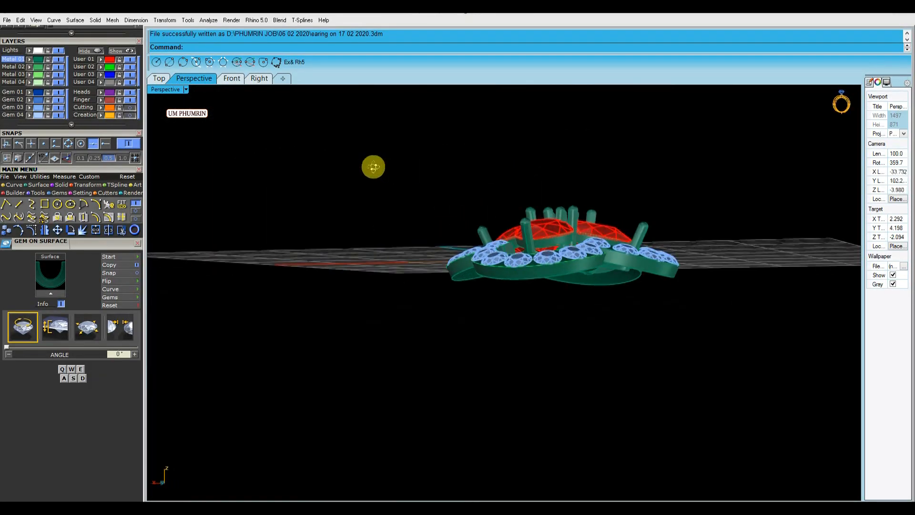
right_click_drag(611, 205, 607, 175)
scroll(436, 249, "up", 4)
left_click(501, 263)
key("Escape")
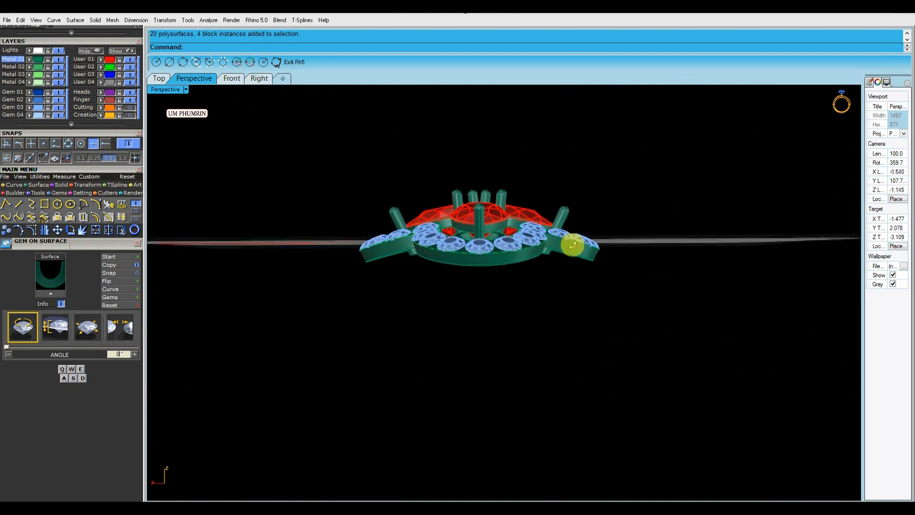
right_click_drag(673, 269, 606, 308)
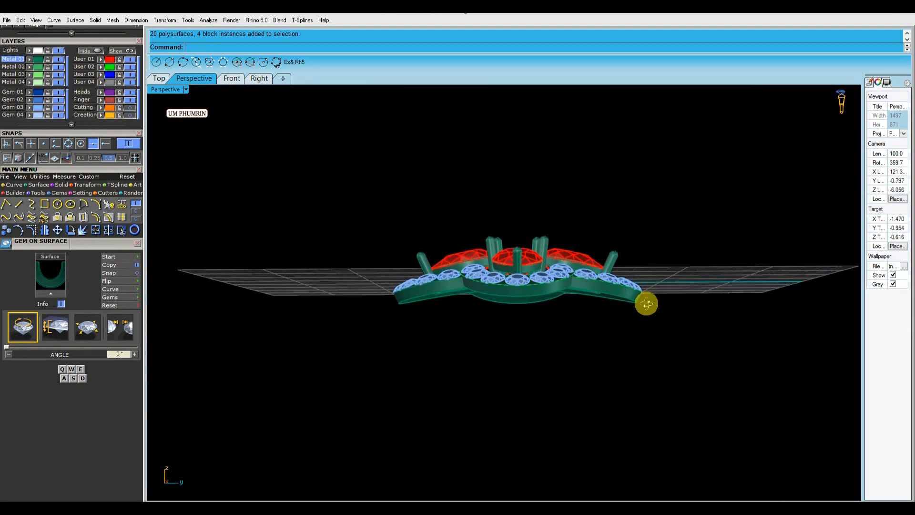
right_click_drag(666, 322, 619, 366)
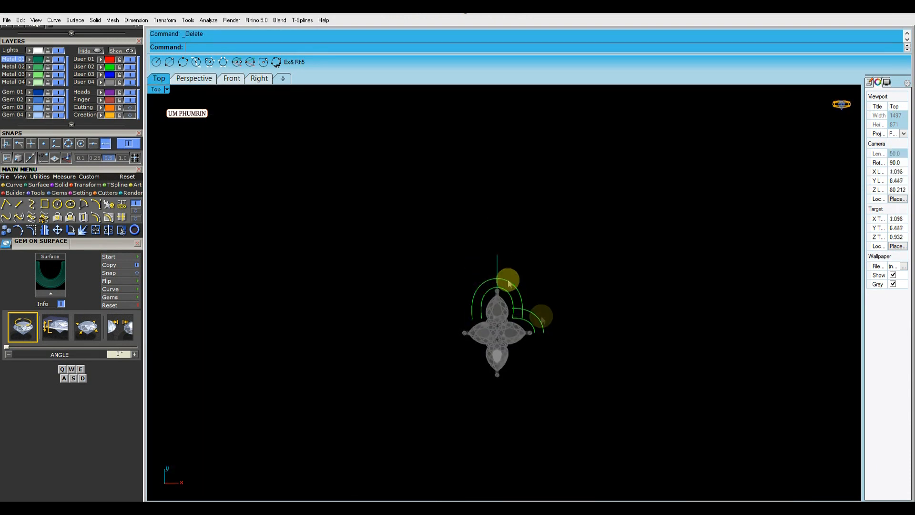
Trim the halves of the two upper arch curves beyond the vertical centre line and delete that line
scroll(507, 280, "up", 5)
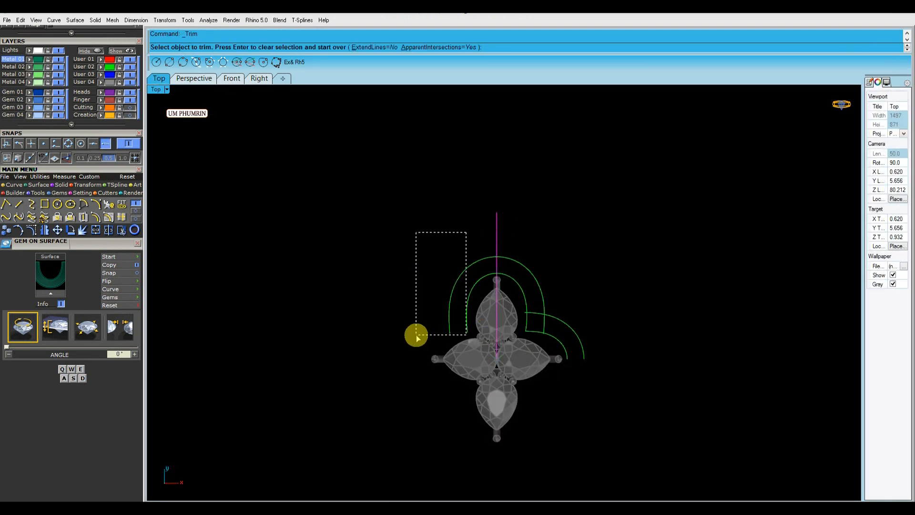
left_click_drag(416, 335, 416, 335)
scroll(454, 302, "up", 6)
left_click(474, 302)
key("Return")
key("Delete")
Rebuild the two upper curves and then the two right-hand curves with 9 points and degree 3
scroll(439, 233, "down", 7)
scroll(518, 243, "up", 4)
left_click_drag(524, 225, 477, 265)
right_click_drag(476, 266, 439, 245)
type("Re")
key("Return")
left_click(790, 159)
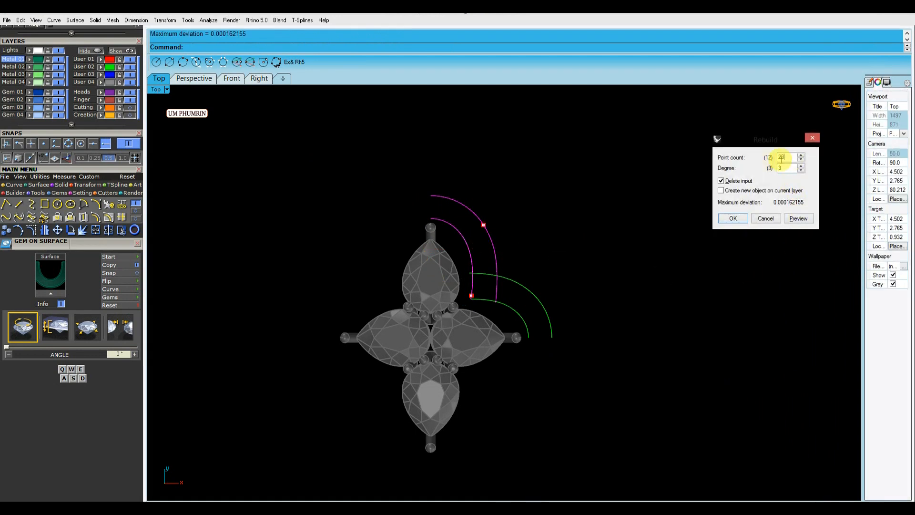
key("Return")
left_click_drag(582, 256, 521, 324)
right_click(519, 323)
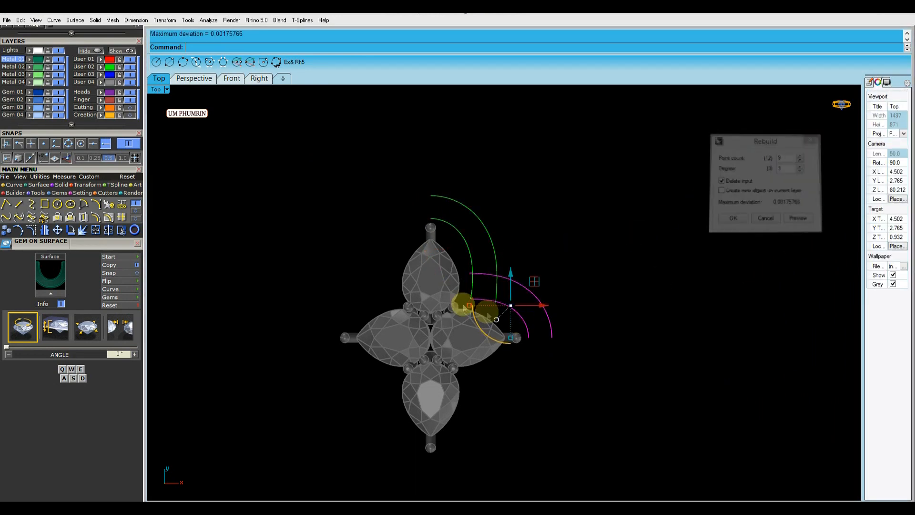
key("Return")
Show the inner upper curve's control points and nudge its three lowest points 0.01 mm inward
scroll(470, 293, "up", 7)
left_click_drag(514, 284, 478, 271)
left_click(32, 229)
scroll(543, 265, "up", 6)
left_click_drag(412, 229, 501, 395)
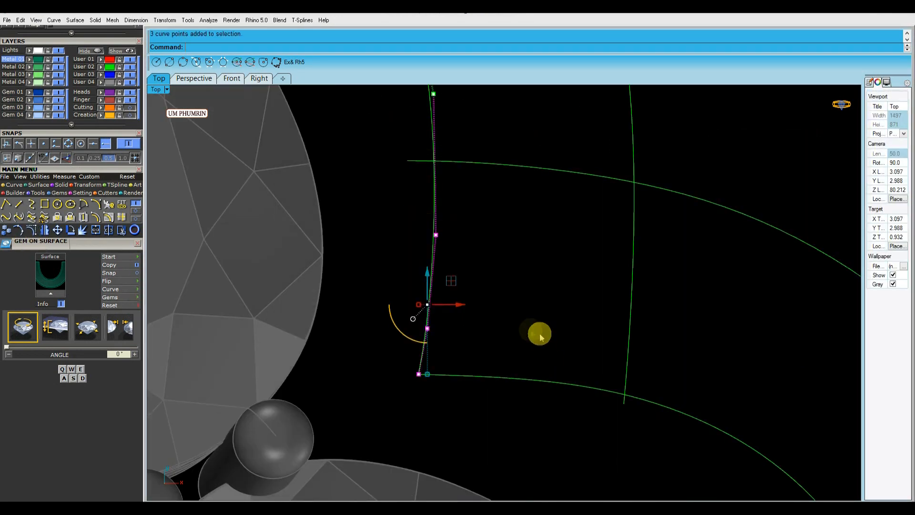
left_click_drag(534, 358, 535, 359)
scroll(596, 362, "down", 6)
key("Left")
Nudge the neighbouring control point further up the inner upper curve inward by 0.01 mm and hide the control points
left_click_drag(486, 329, 520, 343)
scroll(526, 345, "up", 6)
left_click_drag(447, 232, 527, 259)
key("Left")
scroll(544, 327, "down", 6)
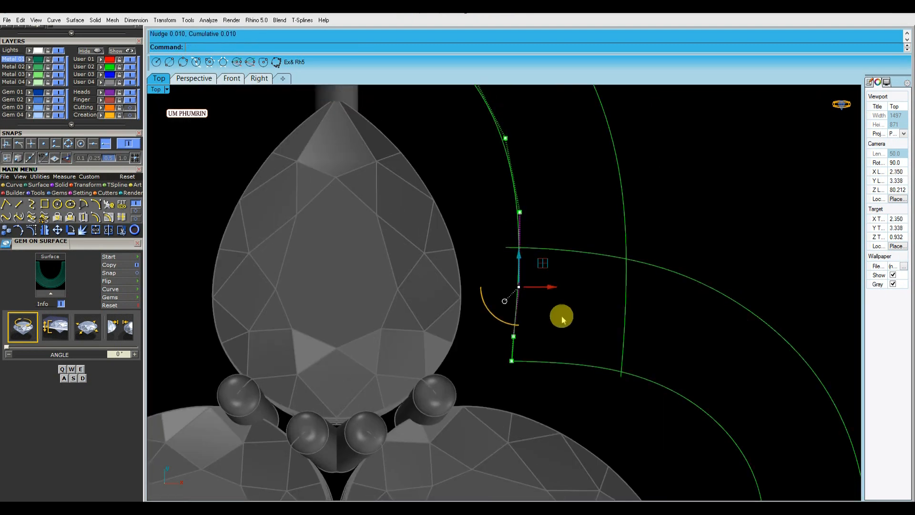
left_click(555, 315)
scroll(556, 312, "down", 4)
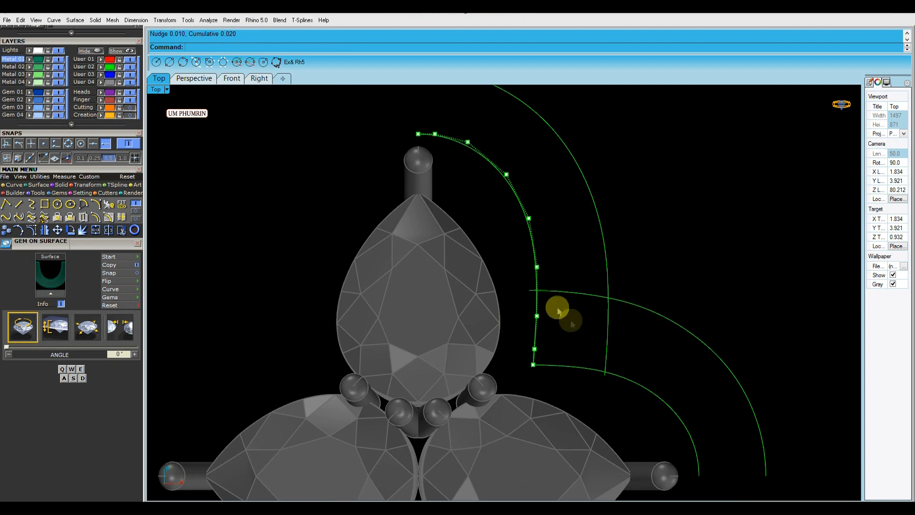
scroll(588, 310, "down", 6)
scroll(544, 311, "down", 4)
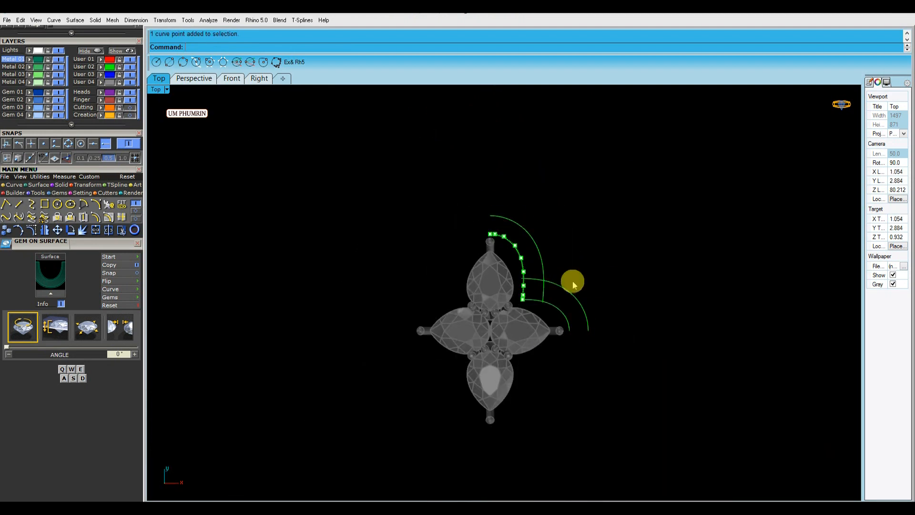
left_click_drag(517, 246, 509, 242)
left_click(620, 254)
scroll(552, 280, "up", 4)
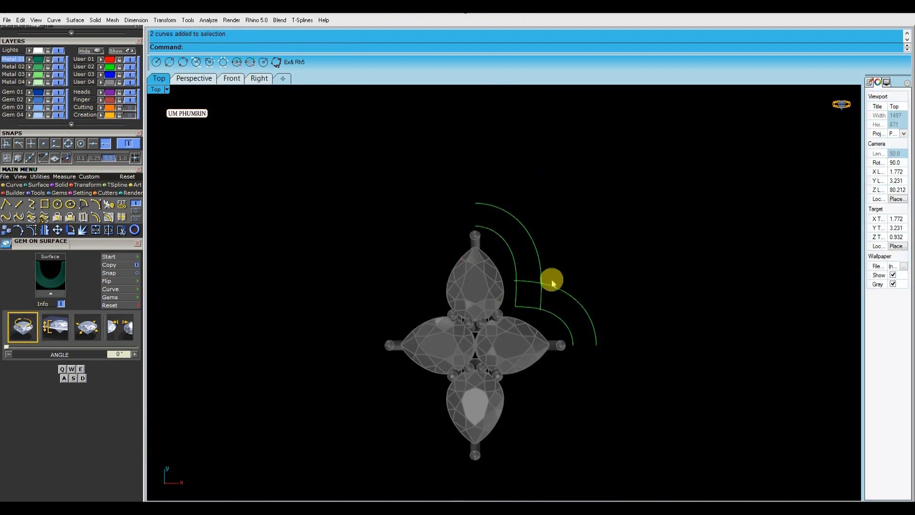
Show the outer upper curve's control points in perspective and raise those nearest its lower end
left_click(193, 78)
right_click_drag(297, 117, 511, 213)
left_click(511, 214)
left_click(35, 231)
scroll(427, 207, "up", 3)
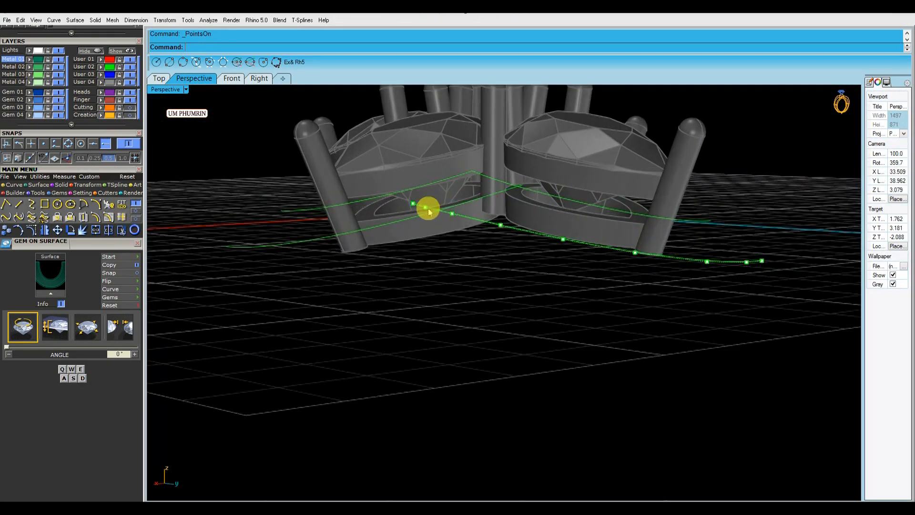
right_click_drag(427, 206, 419, 189)
left_click_drag(400, 183, 486, 212)
left_click_drag(450, 175, 451, 173)
Raise the four control points at the lower end of the outer upper curve to smooth its height profile
right_click_drag(451, 173, 491, 178)
left_click_drag(366, 153, 561, 220)
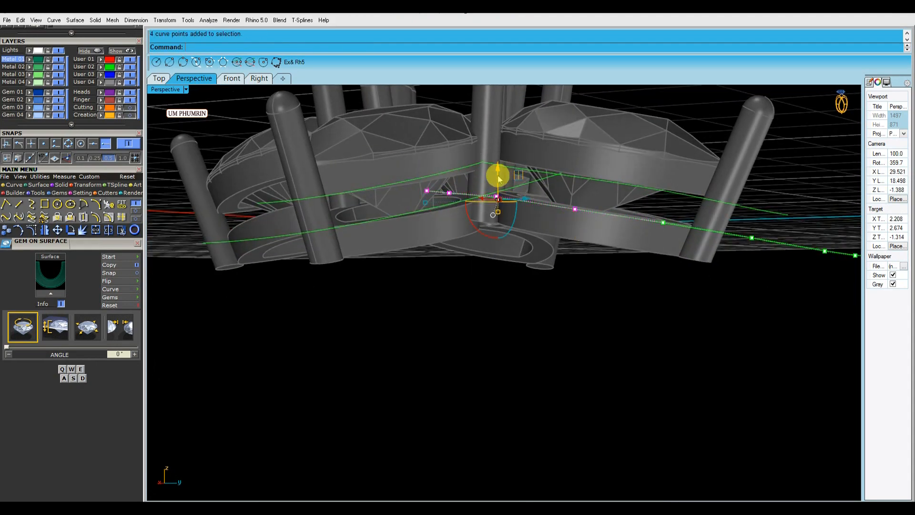
right_click_drag(625, 264, 659, 235)
left_click_drag(660, 236, 654, 229)
right_click_drag(654, 229, 644, 274)
Loft surfaces between the inner and outer upper curves and between the inner and outer right-hand curves, using the Tight style
key("Return")
key("Return")
left_click_drag(582, 413, 429, 301)
key("Return")
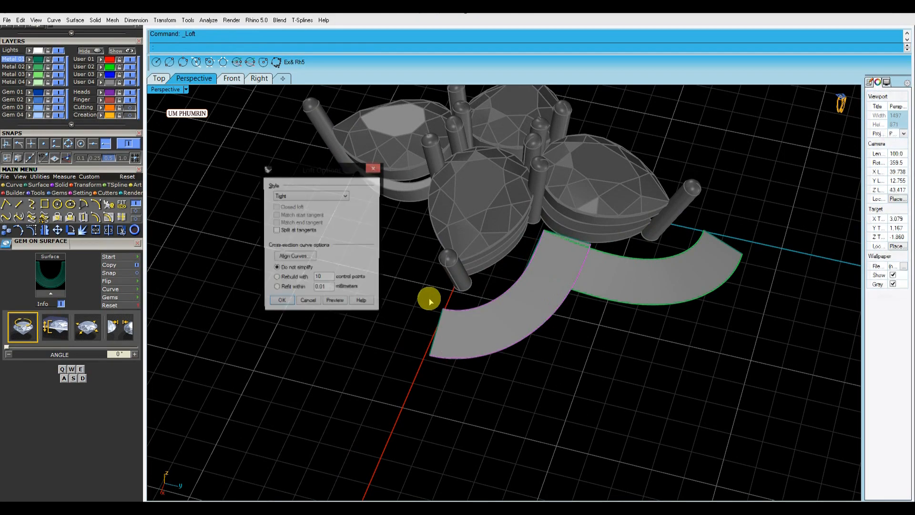
key("Return")
mouse_move(667, 275)
right_mouse_down()
mouse_move(668, 306)
mouse_move(537, 249)
mouse_move(548, 271)
mouse_move(530, 277)
mouse_move(536, 296)
mouse_move(589, 317)
mouse_move(581, 311)
right_mouse_up()
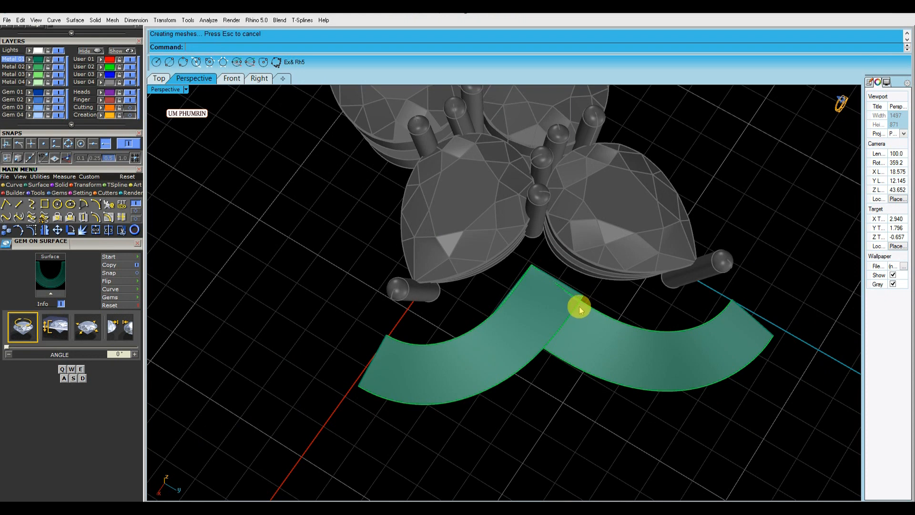
Move the inner-end control points of the outer right-hand curve sideways to meet the inner upper curve in the top view
left_click(159, 79)
scroll(543, 262, "up", 3)
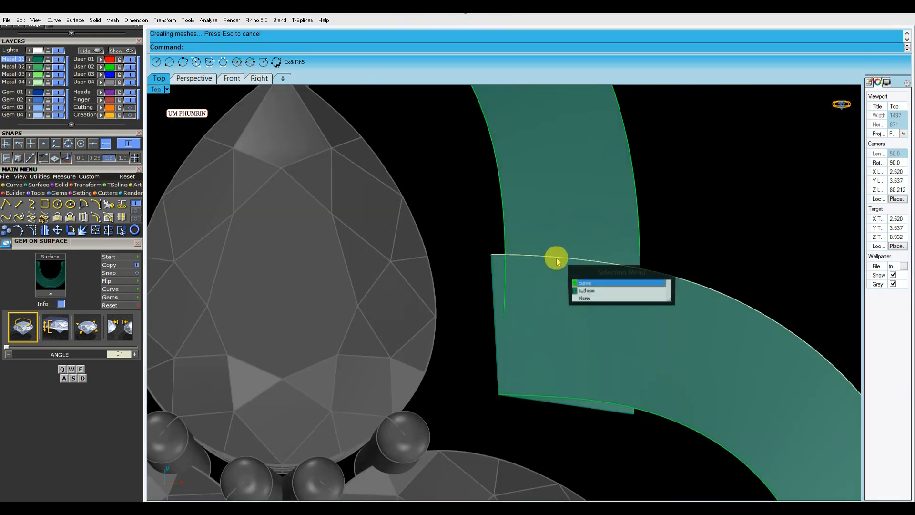
left_click(556, 276)
left_click(35, 233)
scroll(500, 272, "up", 5)
left_click_drag(504, 204, 553, 238)
scroll(554, 233, "up", 5)
left_click_drag(553, 230, 579, 230)
scroll(558, 219, "down", 10)
scroll(563, 293, "up", 6)
scroll(436, 286, "down", 8)
left_click(608, 216)
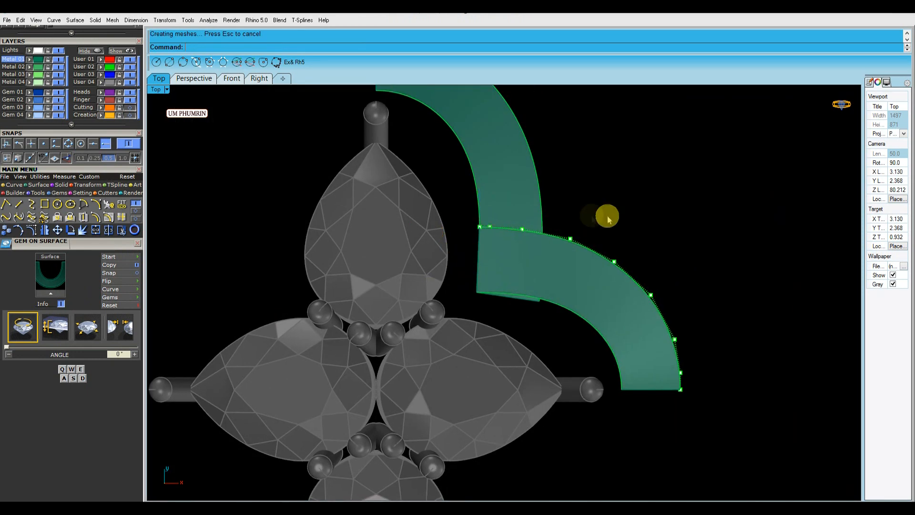
Adjust the lower end point of the outer upper curve to meet the inner right-hand curve
scroll(525, 273, "up", 6)
left_click(561, 167)
scroll(558, 315, "up", 5)
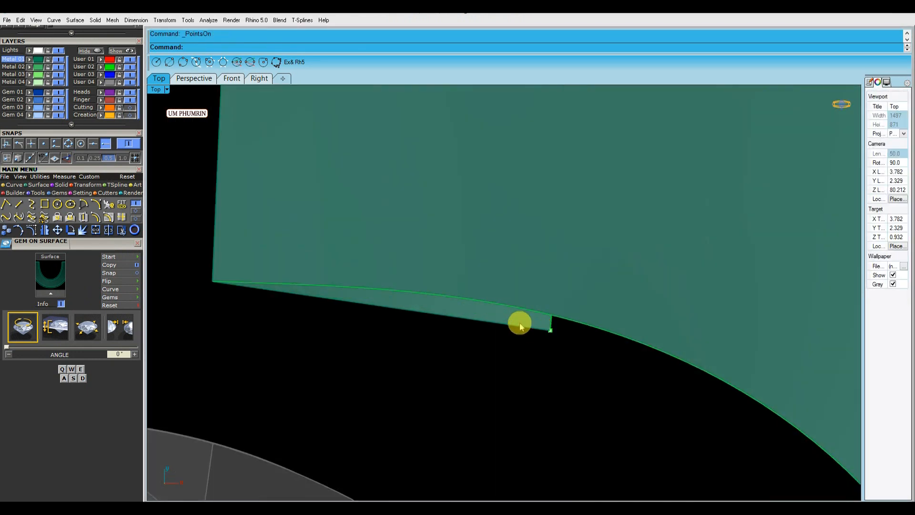
left_click(550, 331)
left_click_drag(552, 317, 574, 317)
scroll(572, 320, "down", 10)
right_click_drag(503, 313, 462, 302)
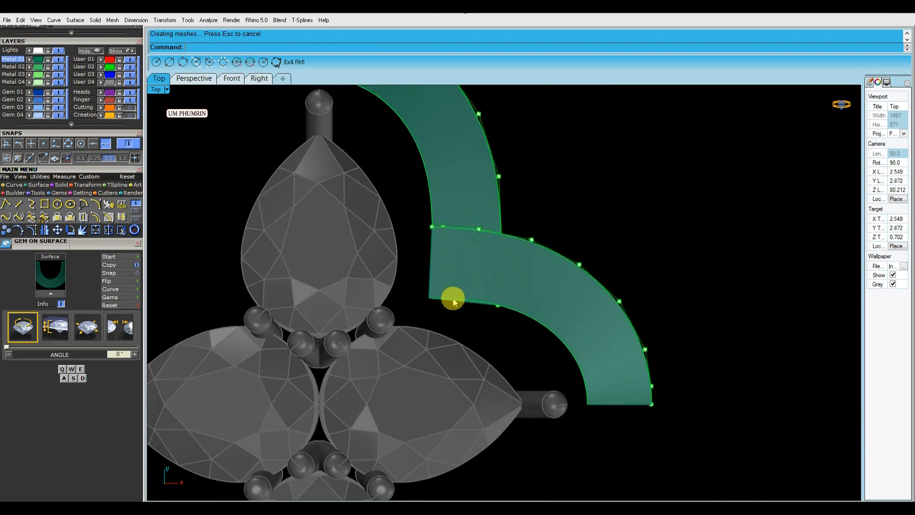
Adjust the height of the inner-end control points of the outer right-hand curve in perspective
left_click(194, 78)
right_click_drag(556, 219, 508, 200)
key("Escape")
scroll(509, 239, "up", 4)
left_click(515, 233)
scroll(516, 233, "up", 2)
key("F10")
left_click_drag(442, 161, 643, 258)
scroll(548, 219, "up", 2)
right_click_drag(560, 204, 593, 226)
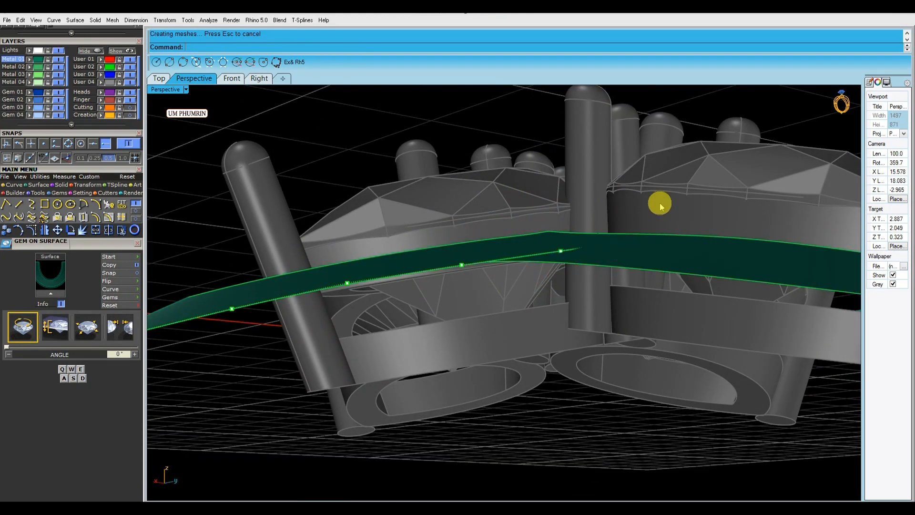
Raise the three control points at the inner end of the outer upper curve
scroll(660, 204, "down", 5)
key("Escape")
left_click(664, 246)
scroll(584, 239, "up", 3)
left_click_drag(486, 178, 584, 288)
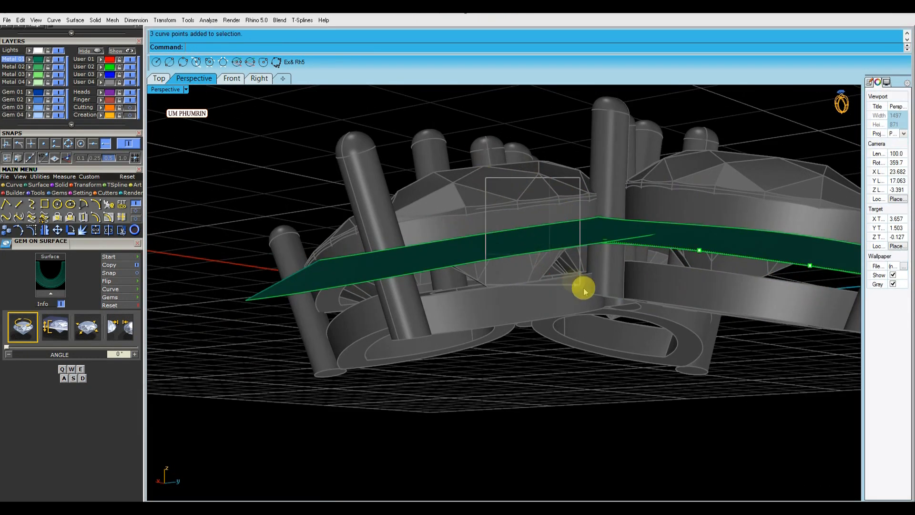
left_click_drag(548, 219, 547, 218)
Fine-tune the height of the control points at the inner end of the outer halo curve in perspective
scroll(623, 200, "down", 4)
right_click_drag(623, 199, 643, 198)
left_click_drag(639, 258, 537, 174)
scroll(600, 209, "up", 4)
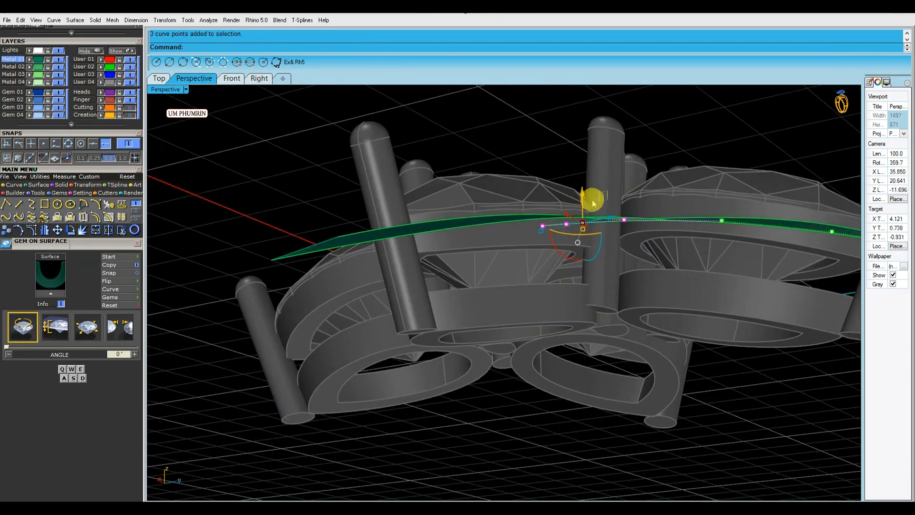
right_click_drag(603, 188, 655, 178)
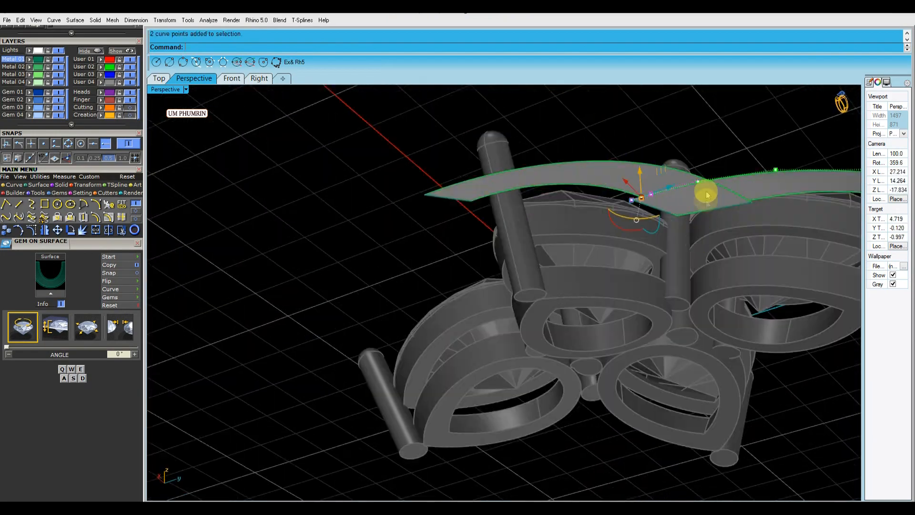
mouse_move(707, 192)
right_mouse_down()
mouse_move(603, 204)
mouse_move(529, 253)
mouse_move(556, 299)
mouse_move(606, 342)
mouse_move(701, 304)
mouse_move(641, 276)
right_mouse_up()
Delete the trial surfaces between the halo curves, keeping only the curves
left_click(521, 161)
scroll(559, 205, "up", 5)
left_click(563, 230)
left_click(159, 79)
scroll(481, 165, "down", 5)
left_click(549, 208)
key("Delete")
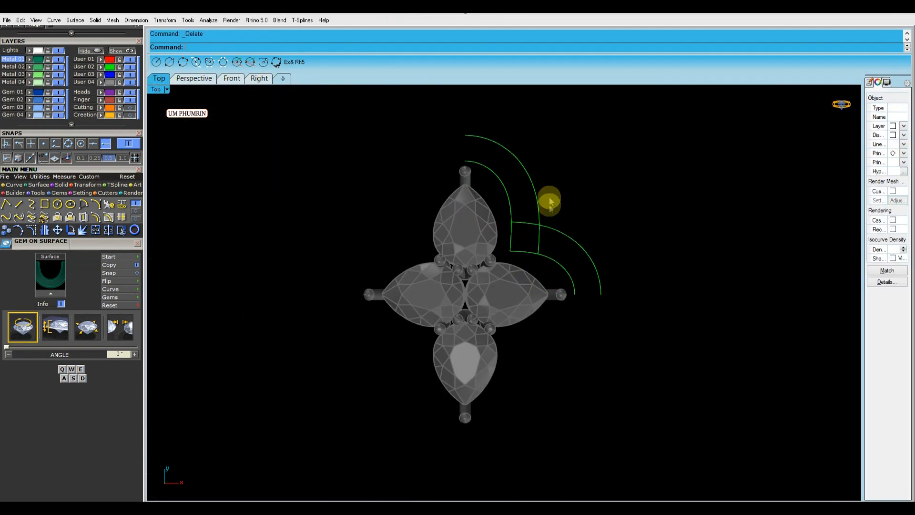
Mirror the two upper halo curves across the vertical axis, join each with its mirrored half and rebuild the resulting arches
left_click_drag(486, 165, 482, 164)
key("m")
key("ctrl+j")
right_click_drag(451, 139, 486, 175)
type("rb")
key("Return")
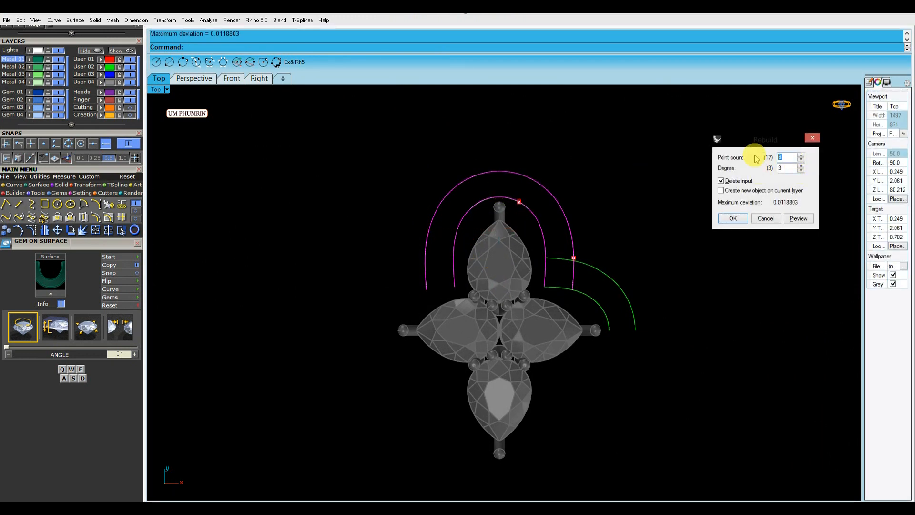
key("Return")
Mirror the two right-hand halo curves across the horizontal axis, join the halves and rebuild them as degree 3 curves
left_click_drag(639, 239, 594, 313)
key("m")
left_click_drag(667, 274, 586, 381)
right_click_drag(622, 288, 619, 244)
key("ctrl+j")
type("rb")
key("Return")
key("Return")
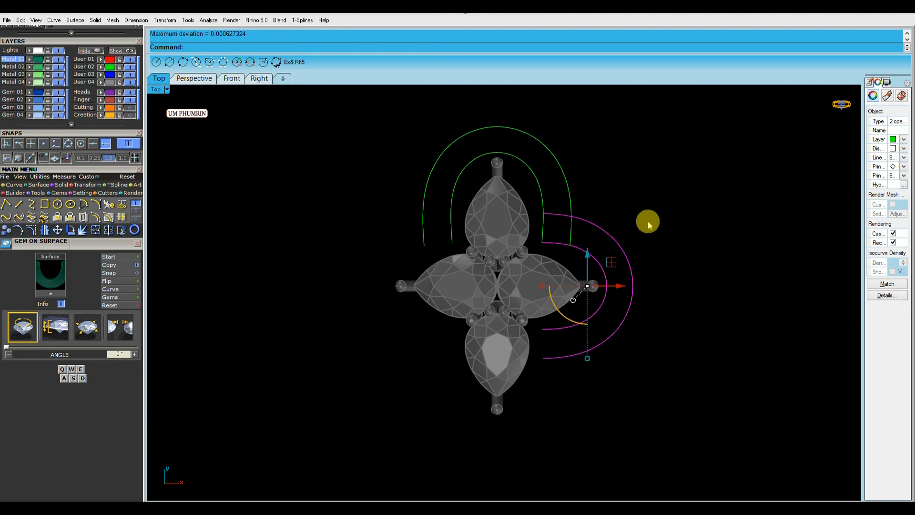
Draw a line across the lower end of the right-hand arches and sweep it along both to form the lobe surface
type("l")
key("Return")
left_click(543, 347, "shift")
type("s2")
key("Return")
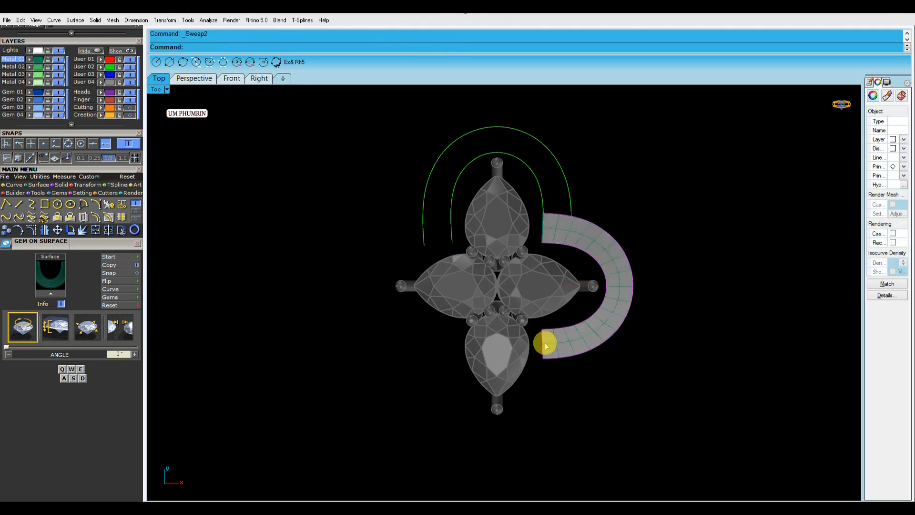
key("Return")
left_click_drag(529, 323, 562, 380)
key("Delete")
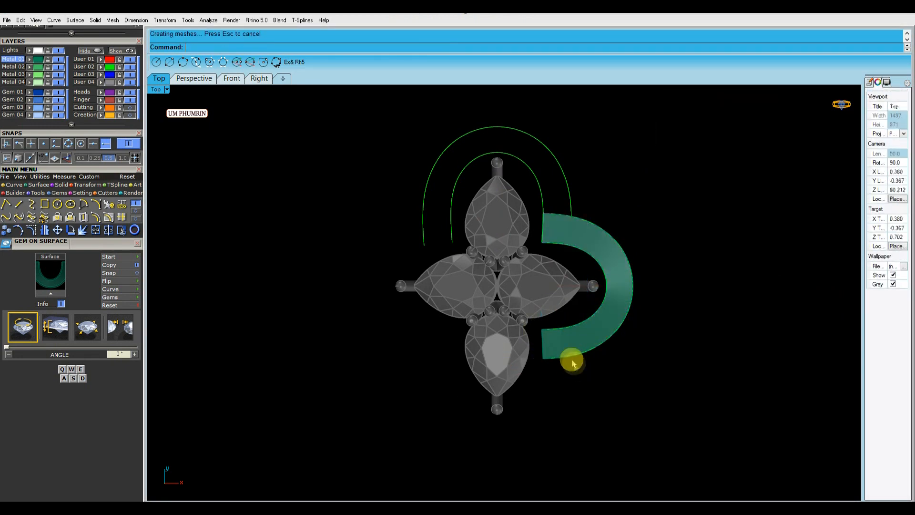
Draw a line across the open left end of the two upper arch curves
right_click_drag(561, 173, 600, 231)
left_click(600, 231)
left_click(573, 232, "shift")
type("l")
key("Return")
left_click(491, 300)
left_click(463, 304)
Sweep the end line along the two upper arch curves and flip the resulting surface's direction
left_click(483, 300, "shift")
type("s2")
key("Return")
key("Return")
left_click_drag(450, 280, 510, 332)
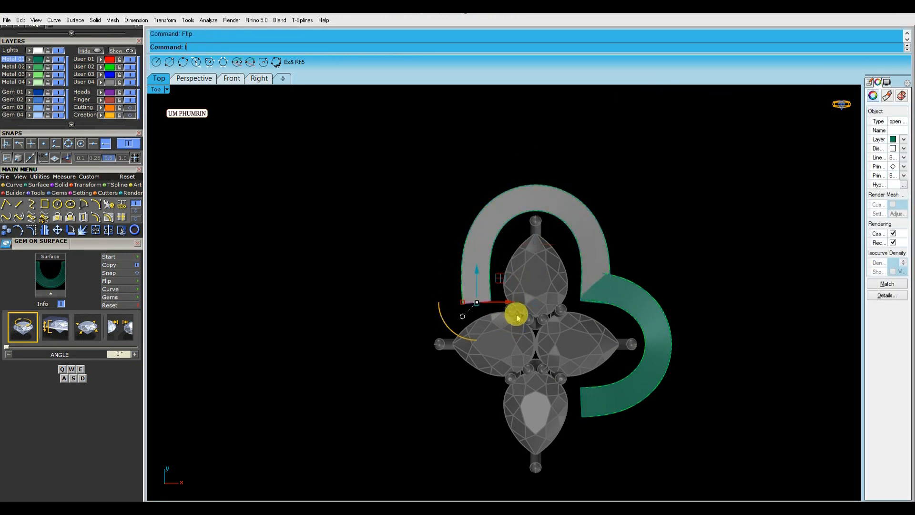
left_click(593, 240)
key("Return")
Mirror the right-hand lobe surface across the Y axis and the upper lobe surface across the X axis
left_click(639, 299)
type("my")
key("Return")
left_click(591, 240)
type("mx")
key("Return")
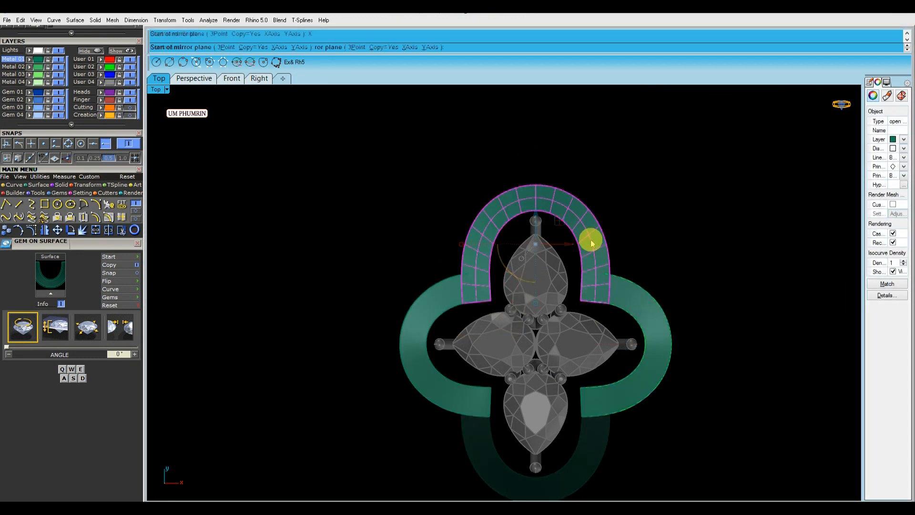
Examine the four-lobed halo surfaces around the gem cluster from several angles in perspective
scroll(674, 229, "down", 3)
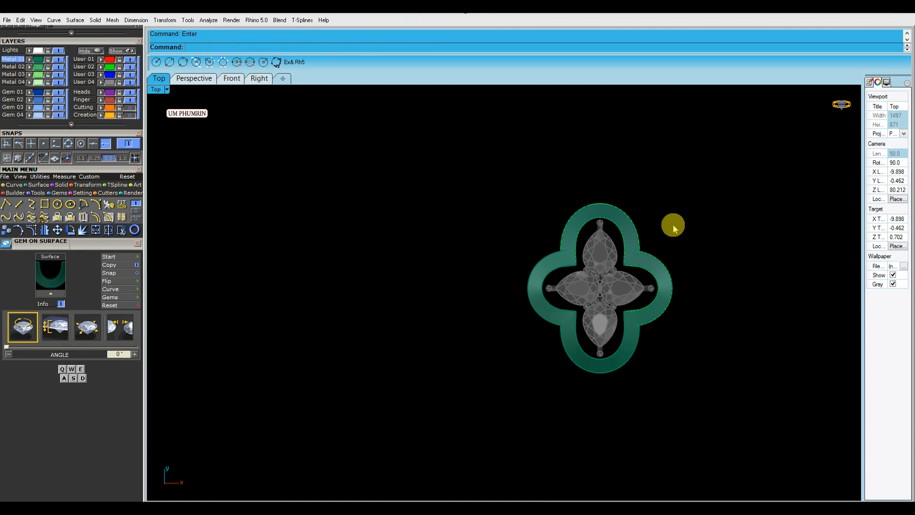
left_click(194, 79)
right_click_drag(429, 143, 611, 267)
left_click(611, 267)
scroll(563, 296, "down", 6)
left_click(562, 307)
right_click_drag(562, 306, 521, 171)
left_click(507, 195)
right_click_drag(536, 217, 692, 292)
left_click(645, 223)
key("F7")
right_click_drag(356, 187, 435, 401)
Delete the mirrored left and lower halo lobes in the top view
left_click(159, 79)
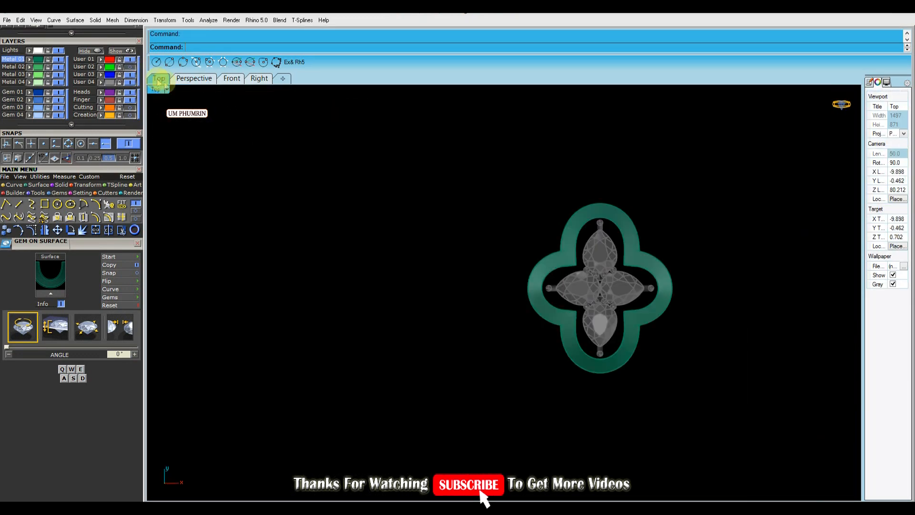
left_click_drag(525, 301, 523, 299)
key("Delete")
Offset the upper and right-hand lobe surfaces downward into solids with round corners, deleting the input surfaces
right_click_drag(520, 290, 367, 258)
left_click(194, 78)
left_click(611, 265)
right_click_drag(405, 194, 595, 243)
scroll(558, 258, "up", 5)
key("Return")
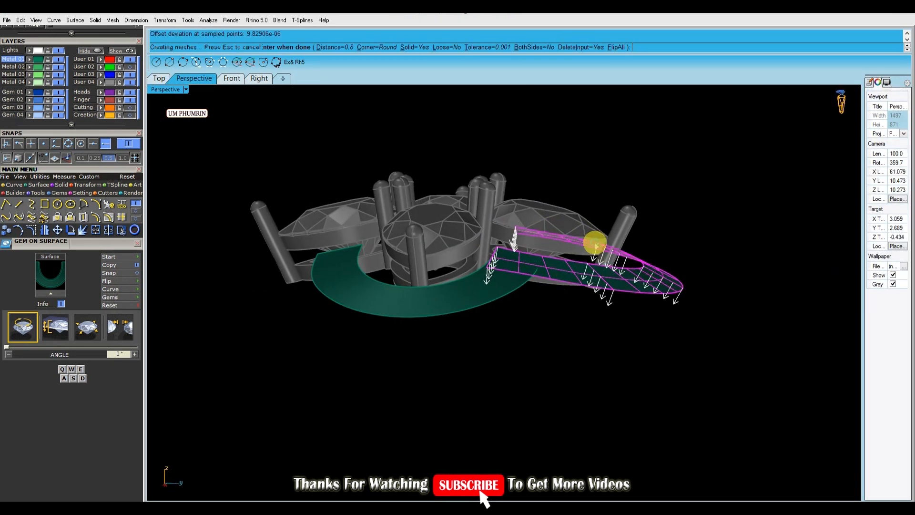
key("Return")
left_click(464, 296)
key("Return")
key("Return")
Make Metal 04 the current layer and extract a lengthwise centre isocurve from the upper lobe's top face
right_click_drag(612, 387, 654, 364)
left_click_drag(654, 364, 407, 244)
left_click(163, 79)
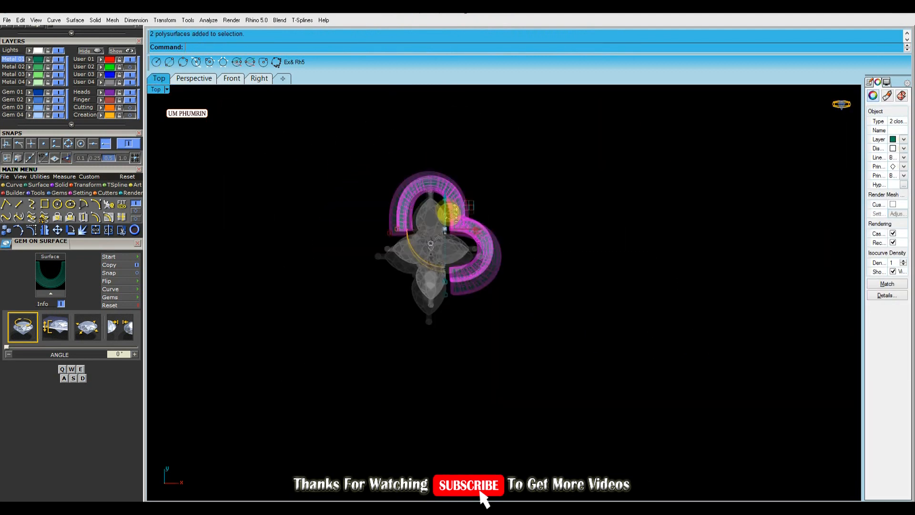
key("Escape")
scroll(485, 222, "up", 5)
key("Return")
left_click(364, 204)
scroll(364, 203, "up", 4)
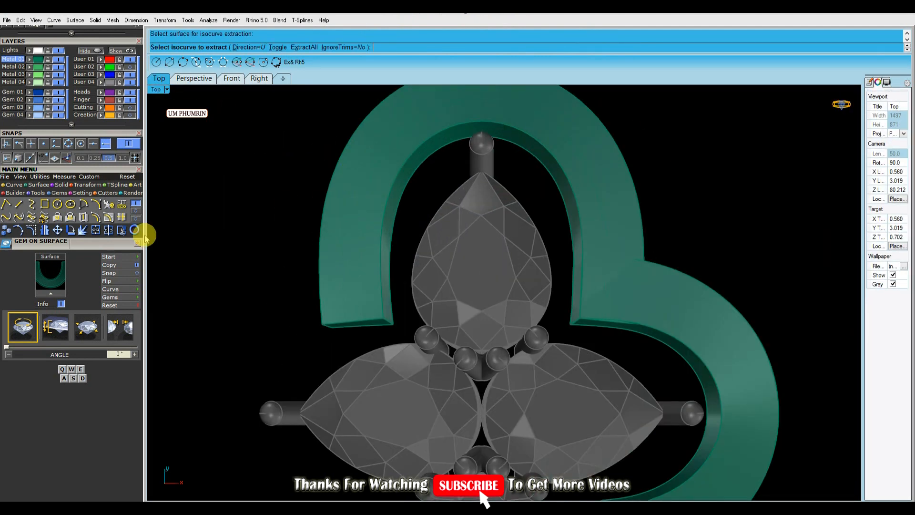
left_click(93, 144)
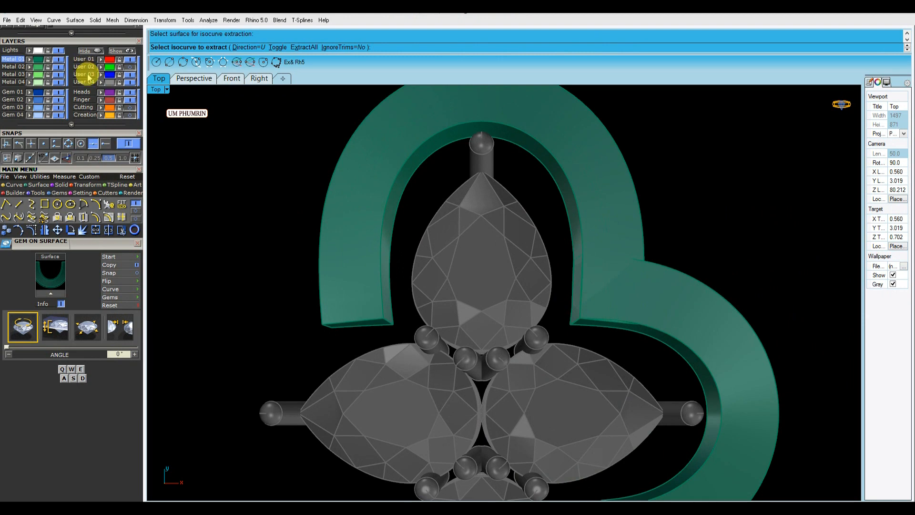
left_click(14, 82)
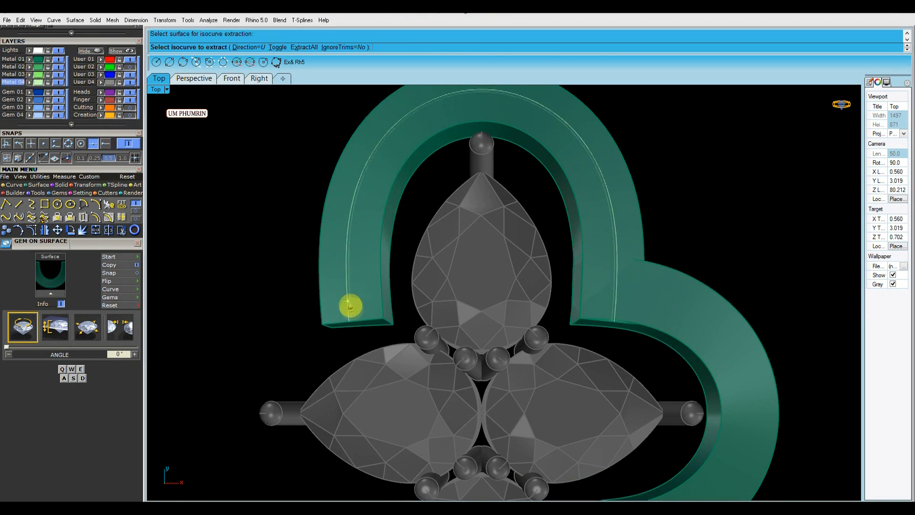
key("Return")
Extract the lengthwise centre isocurve from the top face of the right-hand lobe
right_click_drag(640, 322, 521, 265)
left_click(596, 264)
right_click_drag(596, 263, 627, 116)
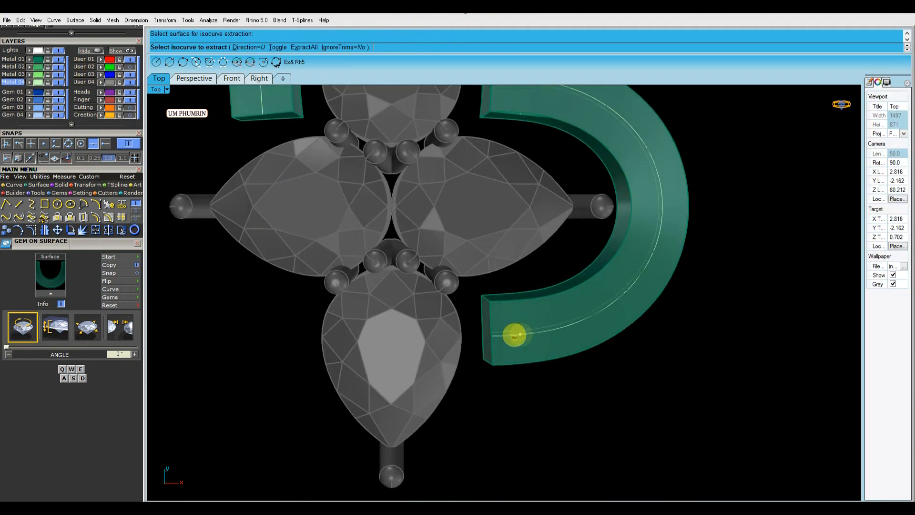
key("Return")
scroll(496, 329, "down", 7)
left_click(660, 360)
scroll(521, 237, "up", 4)
Start Gem on Curve with round gems on the upper lobe's centre curve, using the lobe's top face for gem direction
left_click(498, 207)
key("Return")
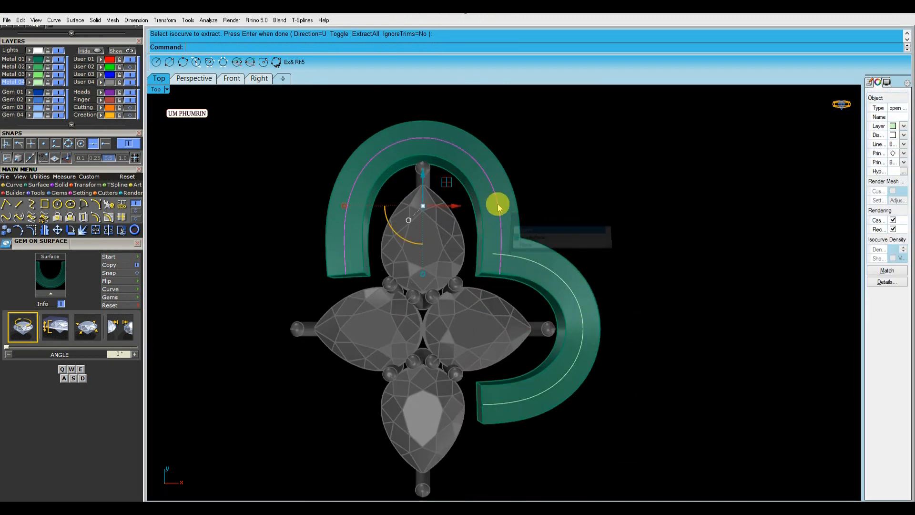
type("gc")
key("Return")
left_click(117, 258)
right_click_drag(357, 251, 367, 265)
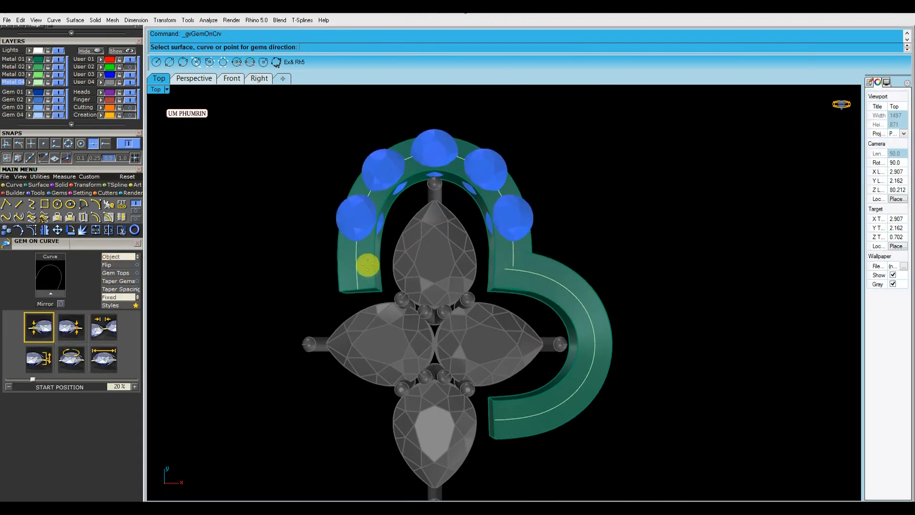
scroll(365, 261, "up", 4)
left_click(364, 255)
Set the upper lobe's gems to 1.6 mm with fixed 0.1 mm spacing and create them
left_click(107, 361)
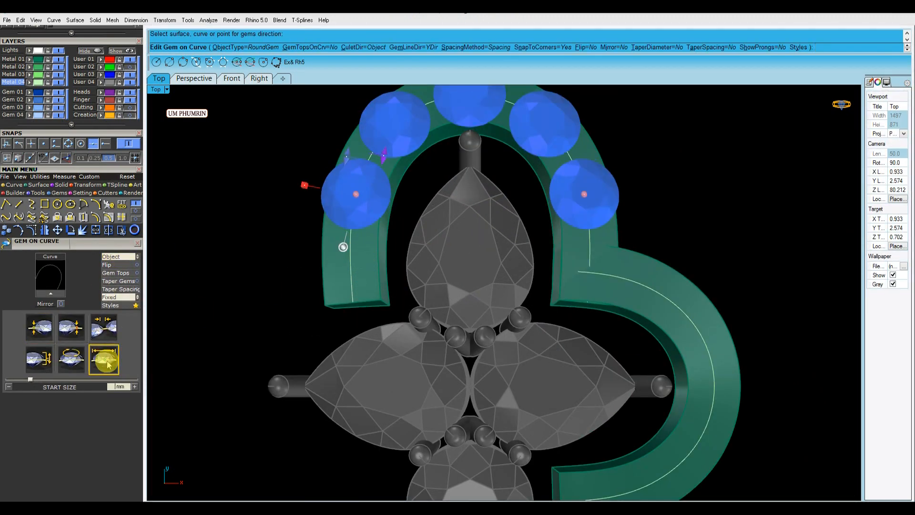
left_click(105, 335)
left_click(113, 299)
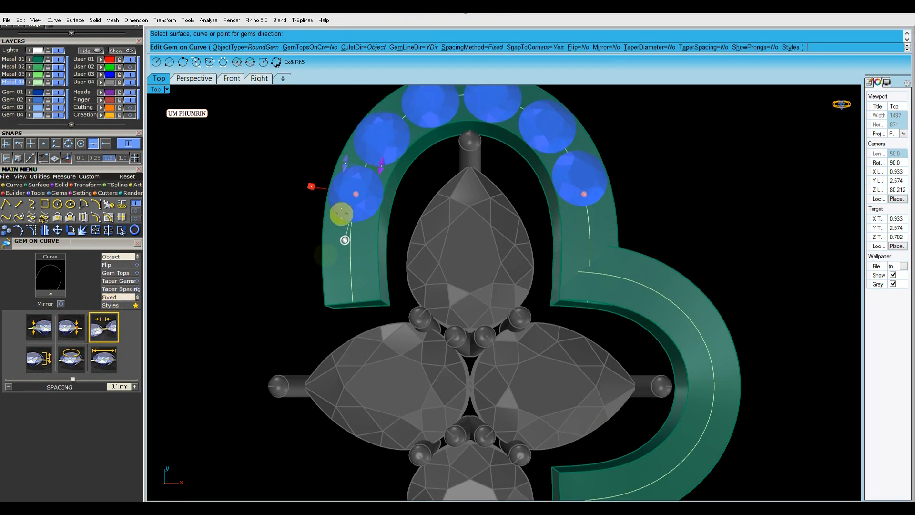
scroll(369, 229, "up", 2)
right_click(507, 239)
right_click_drag(526, 227, 465, 260)
scroll(515, 281, "down", 4)
Draw a vertical reference line through the upper lobe's centre and switch the top view to Wireframe
key("l")
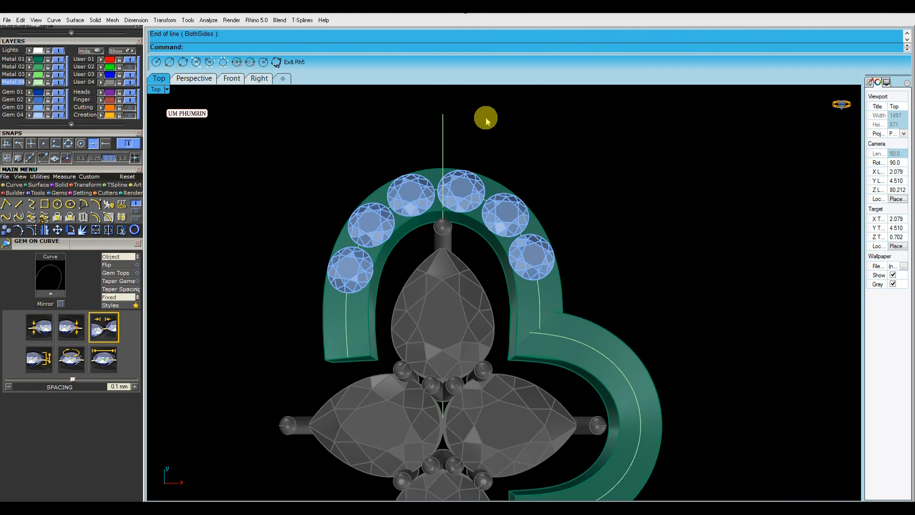
left_click(157, 94)
left_click(194, 35)
Reopen the upper lobe's gem row for editing and set its end position to about 10.3%
left_click(460, 197)
right_click(499, 237)
left_click(486, 236)
right_click_drag(476, 234, 463, 219)
right_click(463, 216)
left_click(480, 229)
scroll(444, 219, "up", 4)
left_click_drag(284, 276, 276, 339)
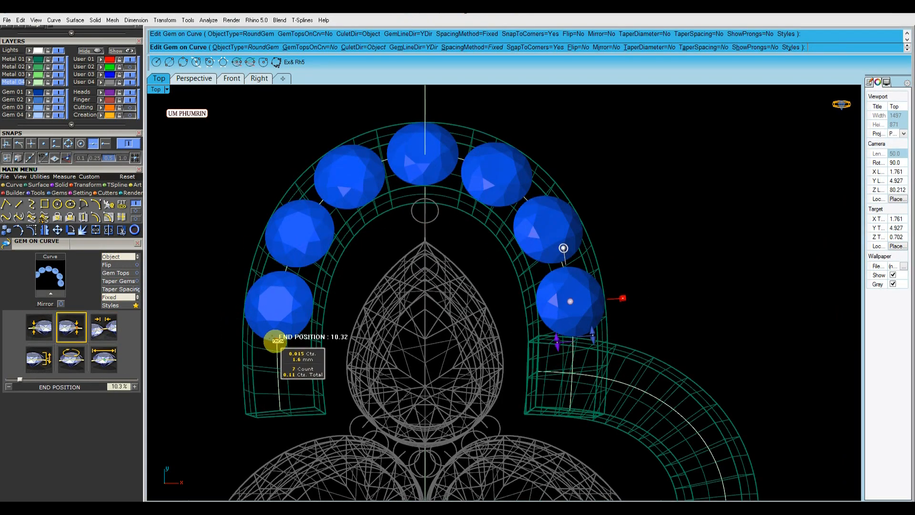
Set the upper gem row's start position to 84.1%, centring the middle gem on the vertical reference line
scroll(472, 180, "up", 5)
right_click_drag(706, 481, 709, 445)
left_click_drag(695, 449, 700, 453)
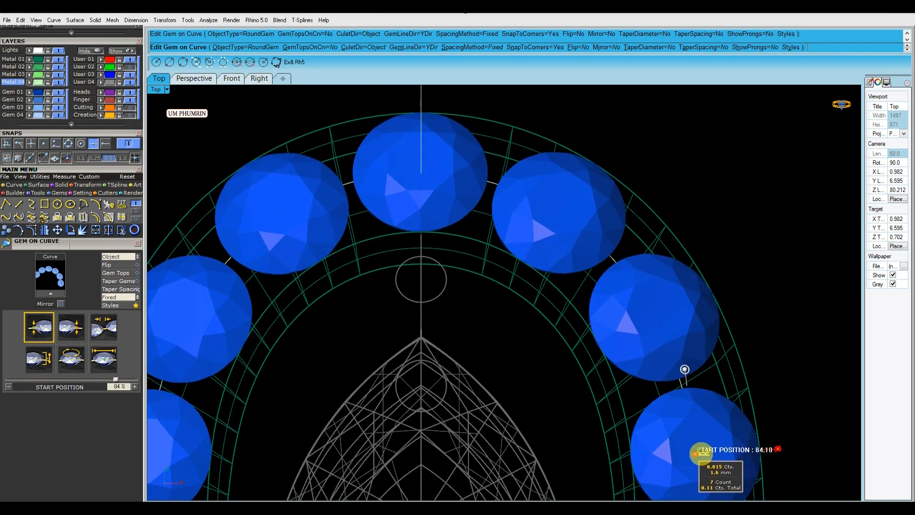
right_click(642, 386)
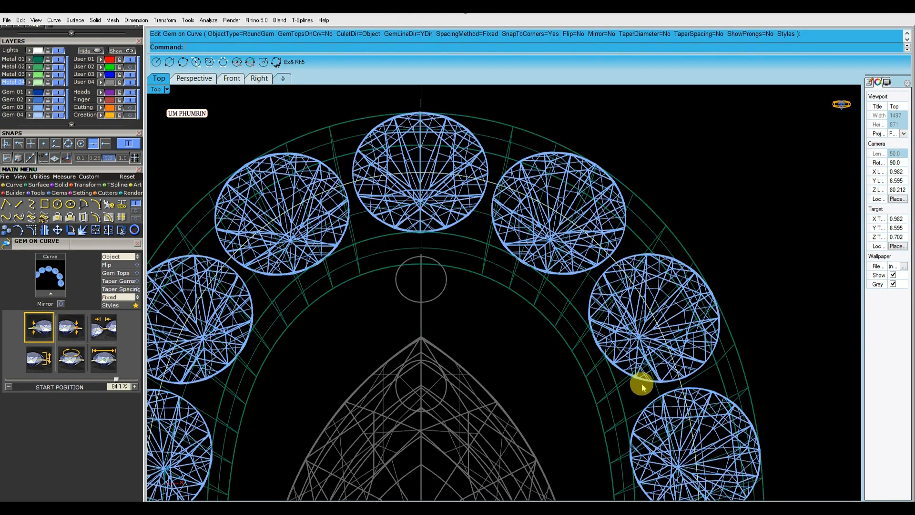
Select the right lobe's centre curve, turn off surface isocurves in the Wireframe display and switch the top view to Shaded
scroll(610, 365, "down", 10)
right_click_drag(765, 342, 665, 229)
left_click(637, 360)
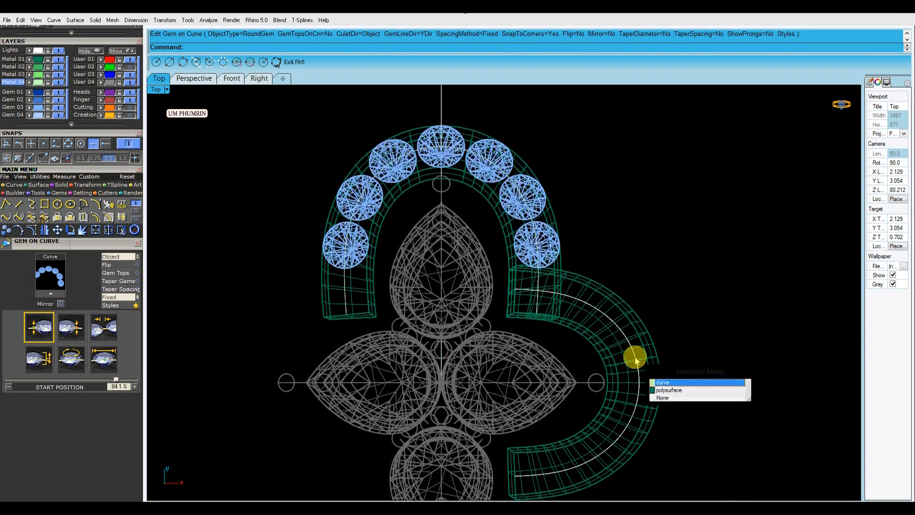
left_click(660, 382)
left_click(887, 83)
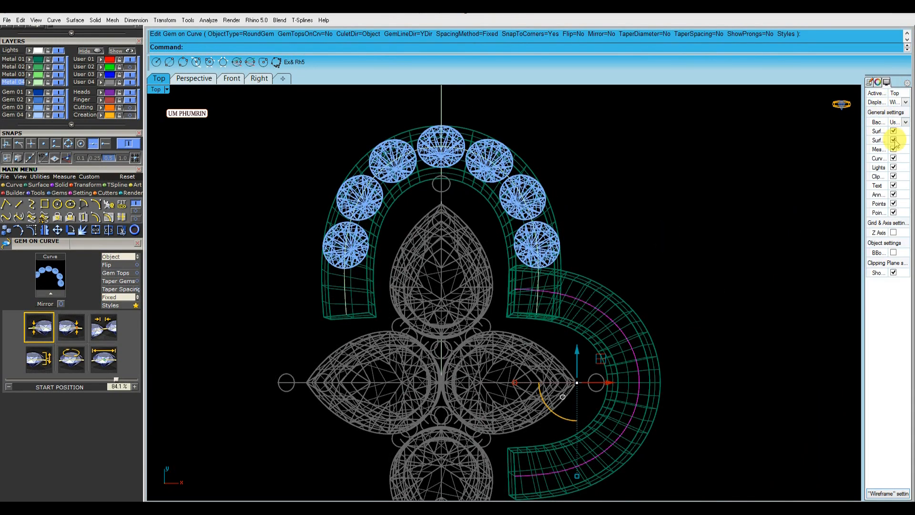
left_click(894, 131)
right_click_drag(625, 205, 578, 180)
right_click(174, 80)
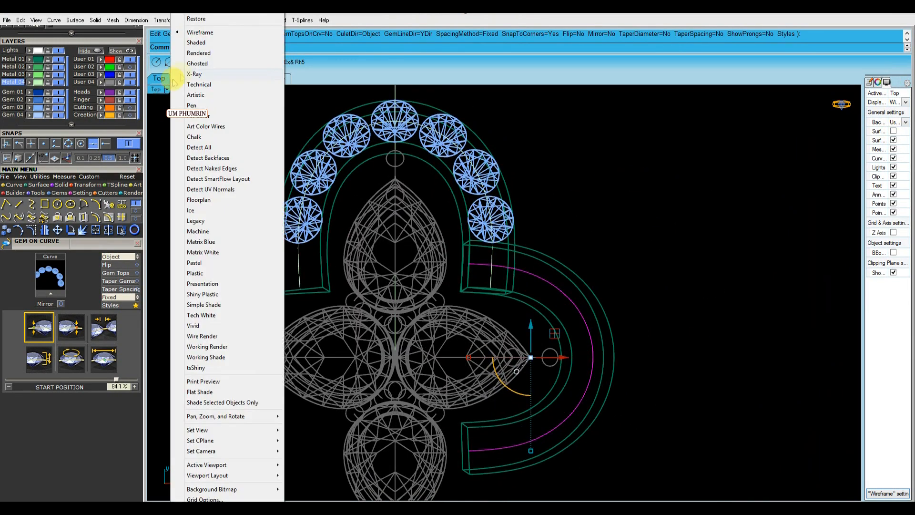
left_click(195, 42)
right_click_drag(537, 261, 510, 242)
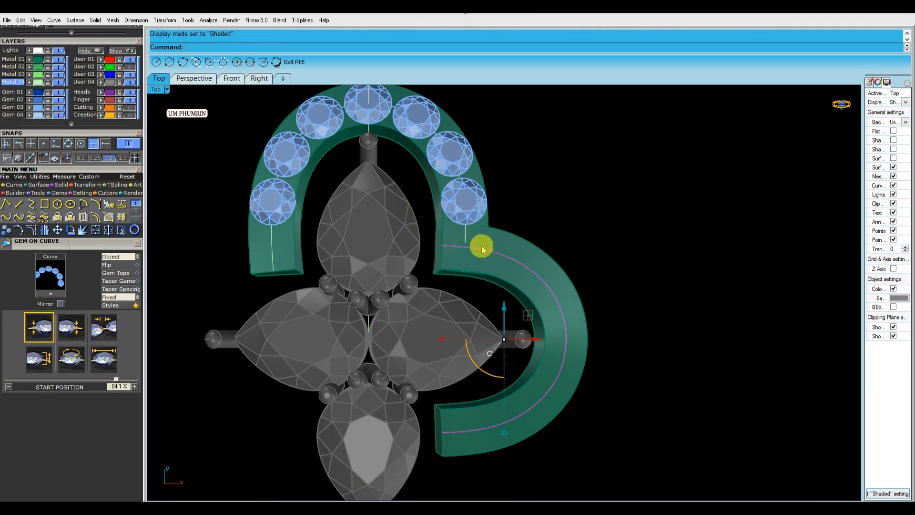
Place 1.6 mm round gems along the right lobe's centre curve with fixed 0.1 mm spacing, oriented to its top face
left_click(121, 257)
scroll(567, 301, "up", 6)
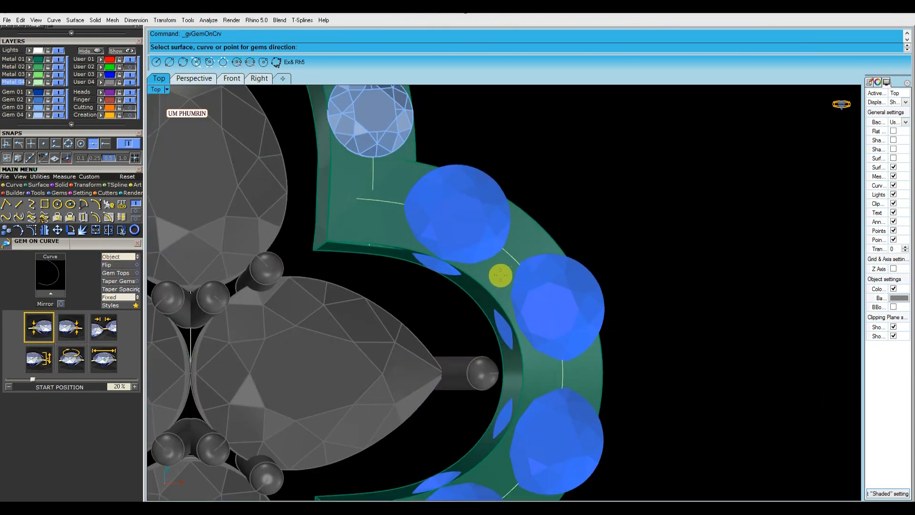
left_click(500, 275)
left_click(109, 361)
left_click_drag(499, 487, 488, 491)
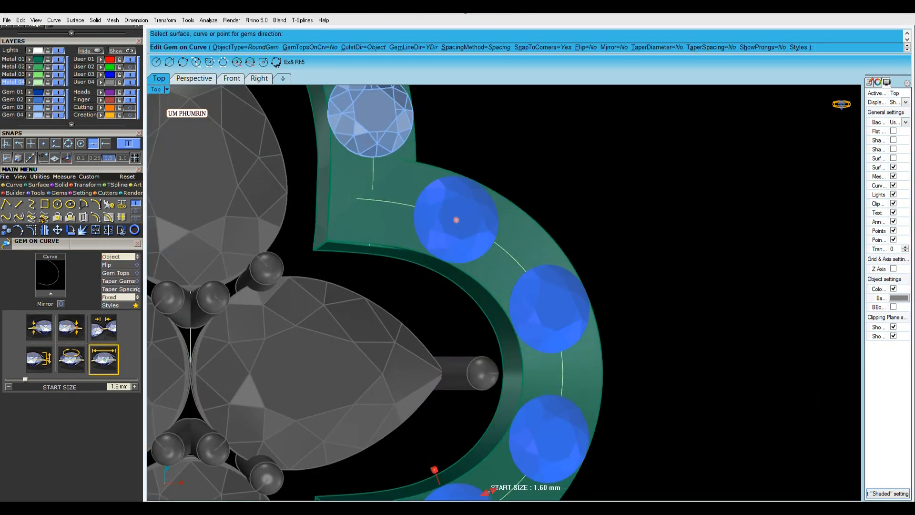
left_click(120, 297)
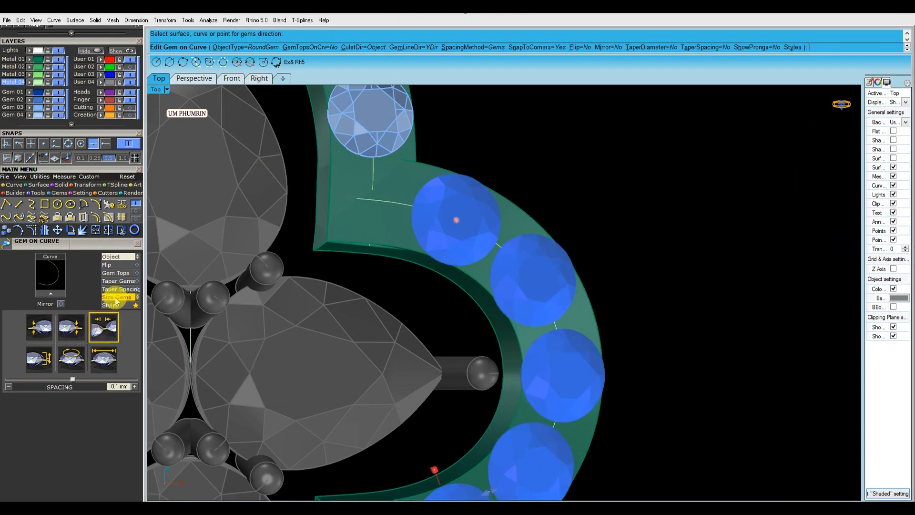
right_click_drag(522, 267, 511, 219)
scroll(513, 224, "down", 4)
right_click(157, 90)
left_click(208, 40)
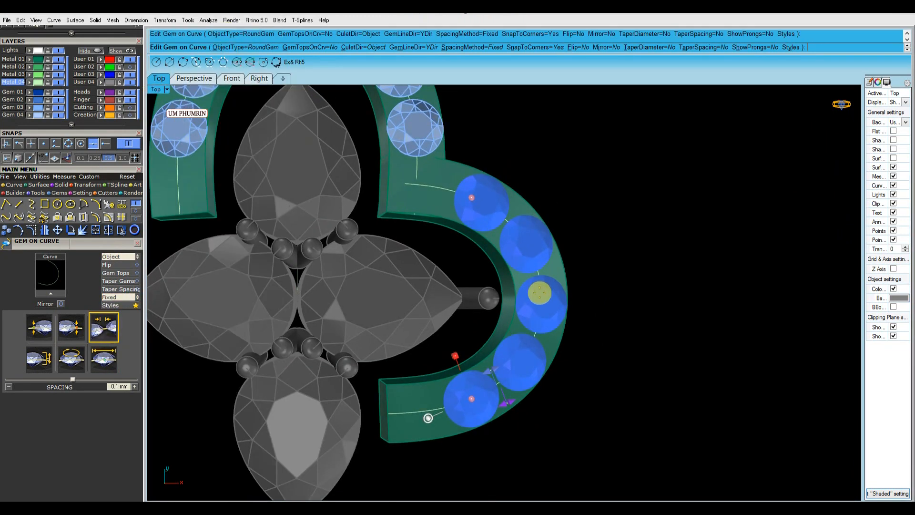
Accept the right lobe's gems, then draw a horizontal reference line through the lobe's centre and show the top view in Wireframe
right_click(540, 295)
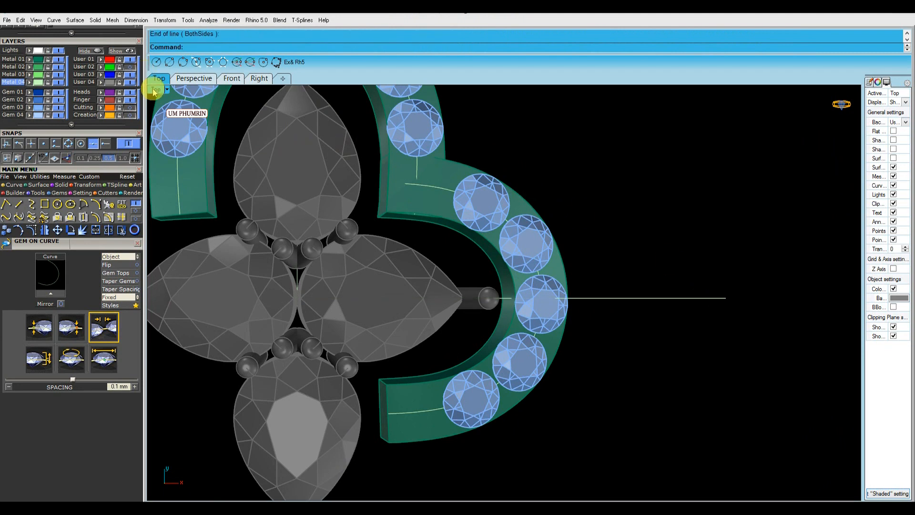
right_click(154, 91)
left_click(205, 32)
Shift the right lobe's gem start position to about 21.6% so the middle gem centres on the horizontal reference line, and accept the 1.6 mm gems
left_click(541, 245)
key("Return")
scroll(512, 326, "up", 2)
mouse_move(464, 414)
left_mouse_down()
mouse_move(431, 419)
mouse_move(473, 414)
left_mouse_up()
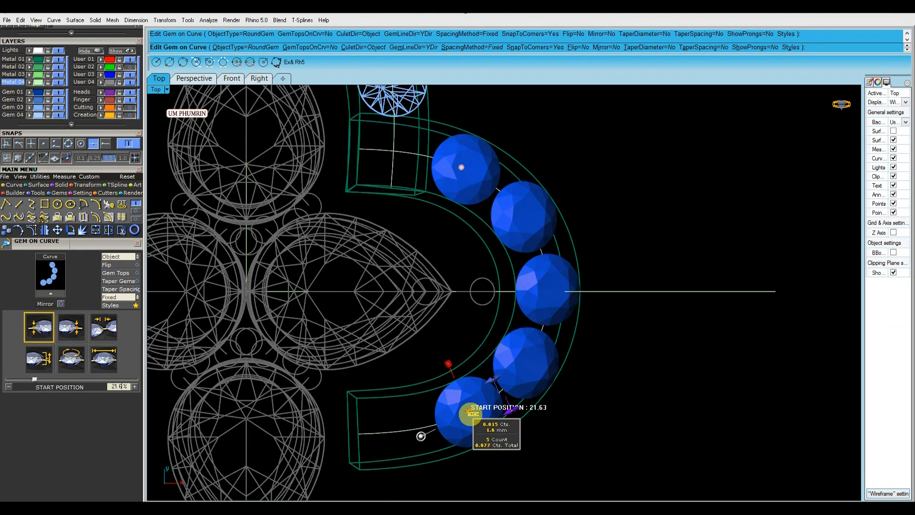
left_click(104, 334)
left_click(104, 357)
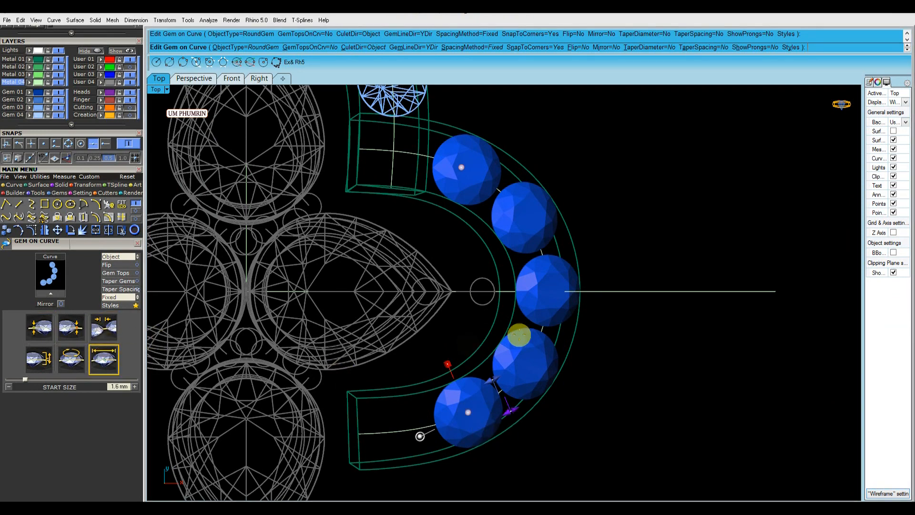
key("Return")
Switch the top view back to Shaded display and clear the selection
scroll(639, 245, "down", 6)
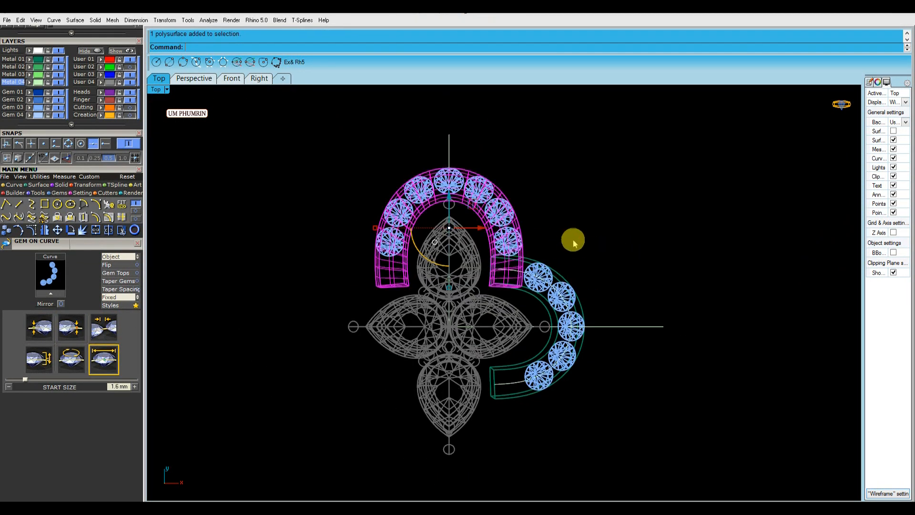
left_click(483, 199)
left_click(871, 82)
left_click(732, 265)
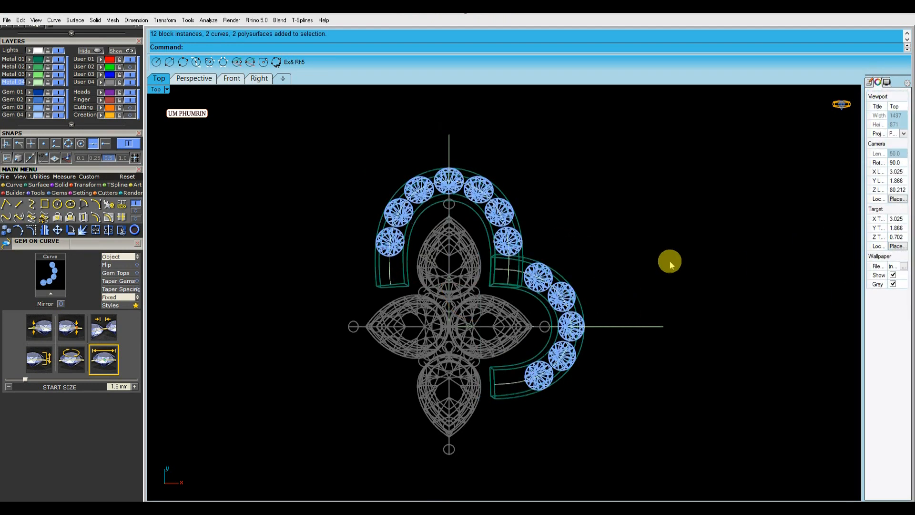
right_click_drag(673, 261, 641, 255)
left_click(163, 92)
left_click(229, 30)
left_click(484, 225)
mouse_move(594, 225)
left_mouse_down()
mouse_move(394, 309)
mouse_move(372, 190)
left_mouse_up()
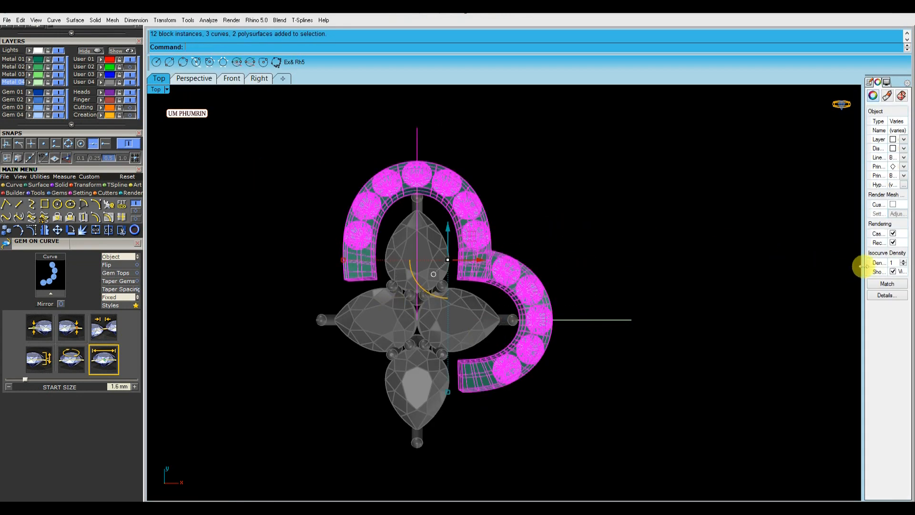
left_click(731, 221)
Place one 1.6 mm round gem on the band surface at the corner where the upper and right lobes meet
left_click(203, 81)
right_click_drag(566, 265, 533, 350)
scroll(467, 235, "up", 5)
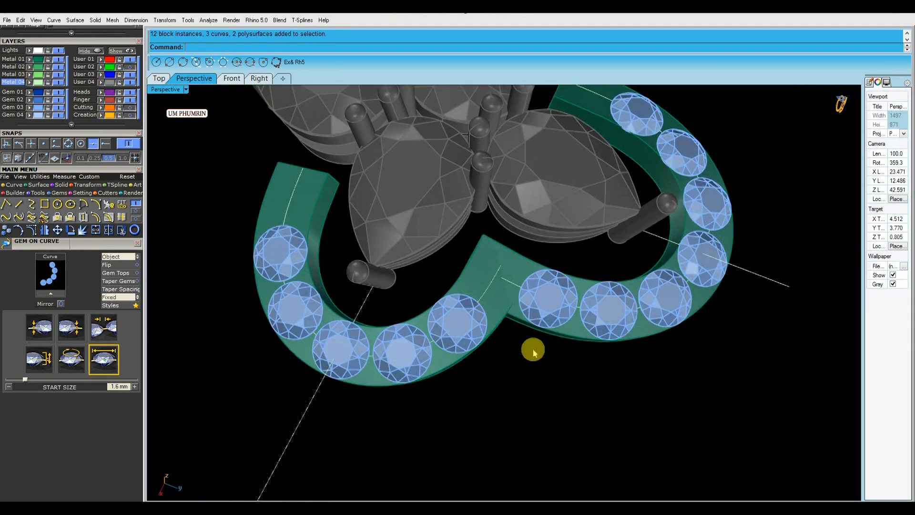
scroll(503, 317, "up", 5)
key("Return")
left_click(494, 286)
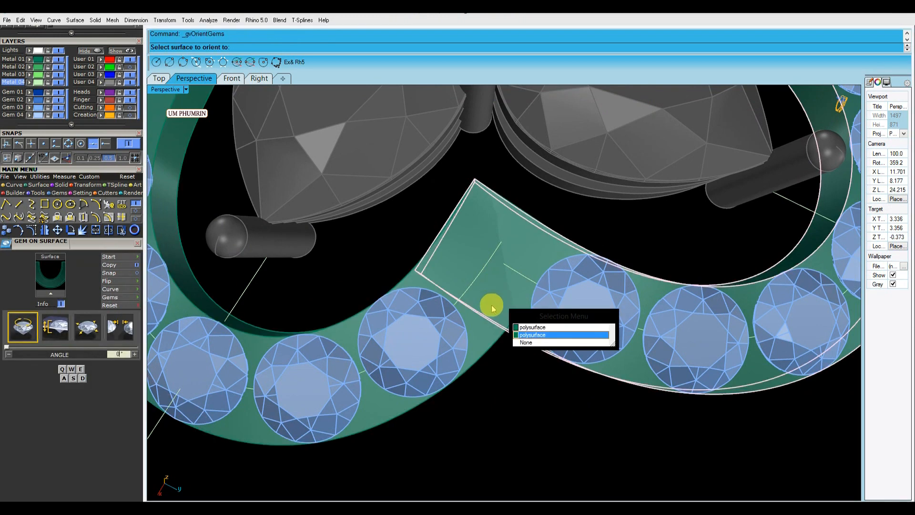
left_click(531, 327)
scroll(476, 255, "up", 3)
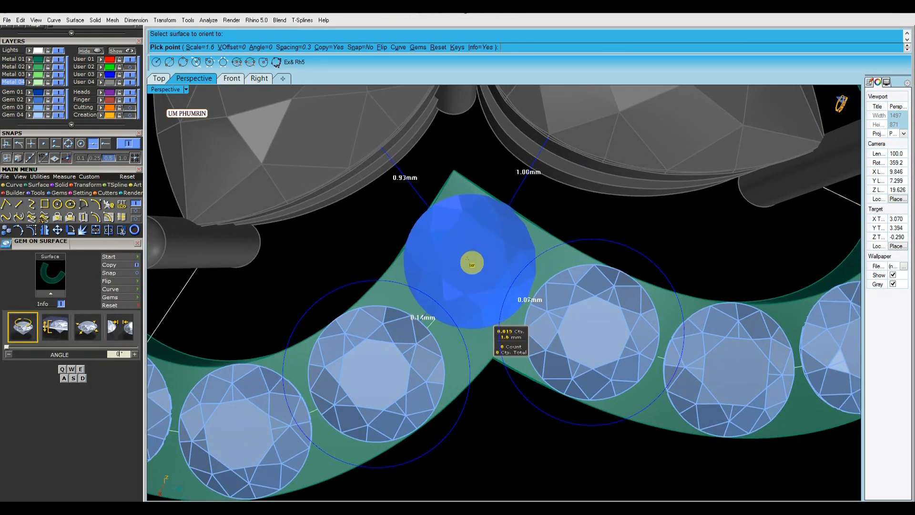
left_click(472, 262)
key("Return")
scroll(487, 284, "down", 8)
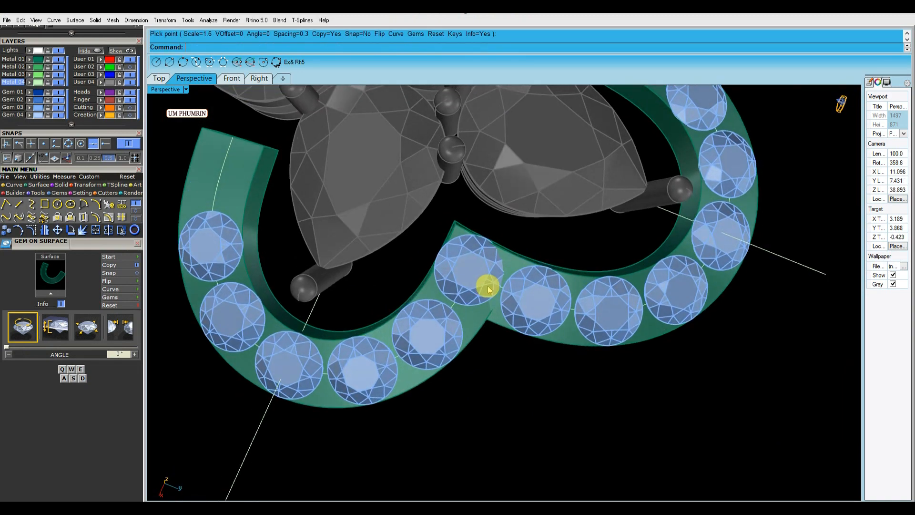
Tilt the corner gem slightly with the gem positioner so it lines up with its neighbours on the band
left_click(160, 82)
scroll(482, 259, "up", 4)
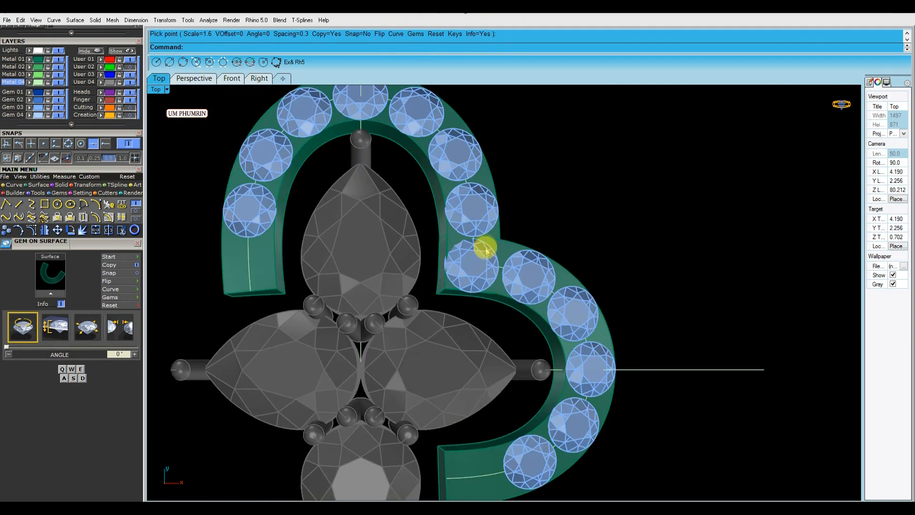
scroll(496, 298, "down", 2)
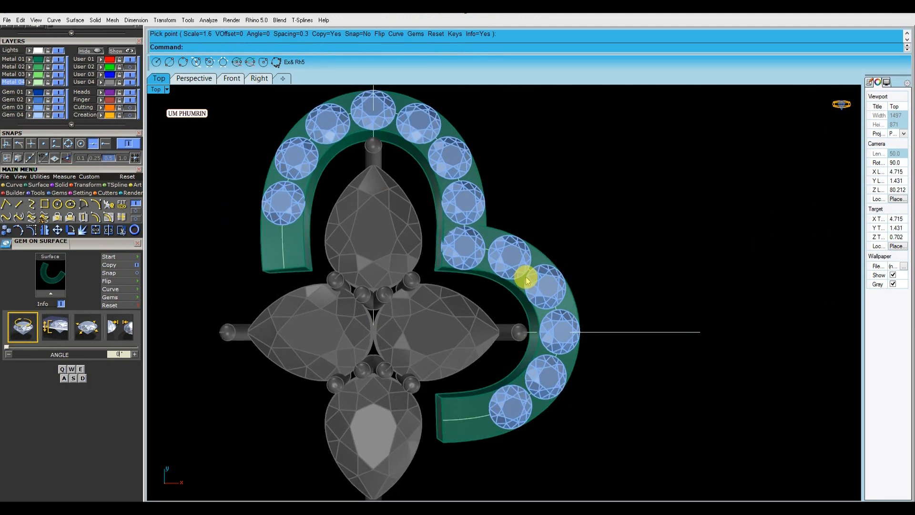
scroll(471, 251, "up", 5)
left_click(472, 255)
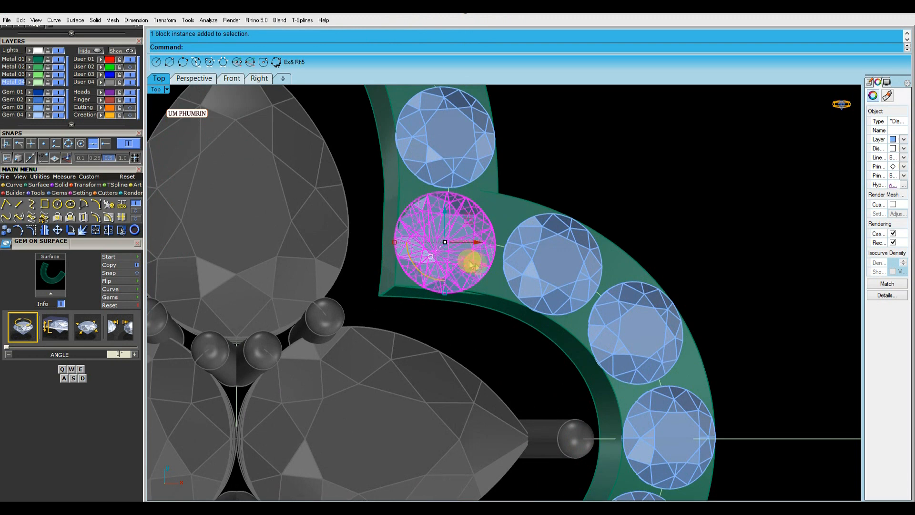
left_click(191, 79)
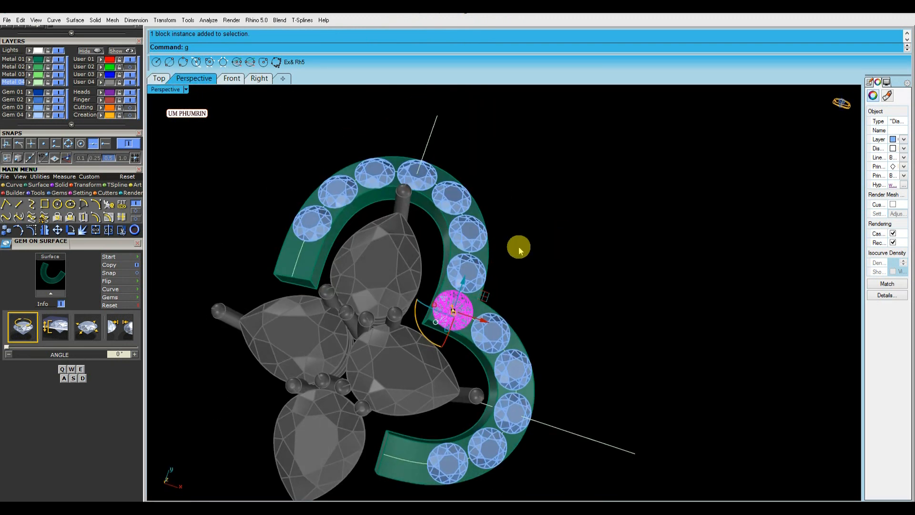
key("Return")
scroll(464, 321, "up", 4)
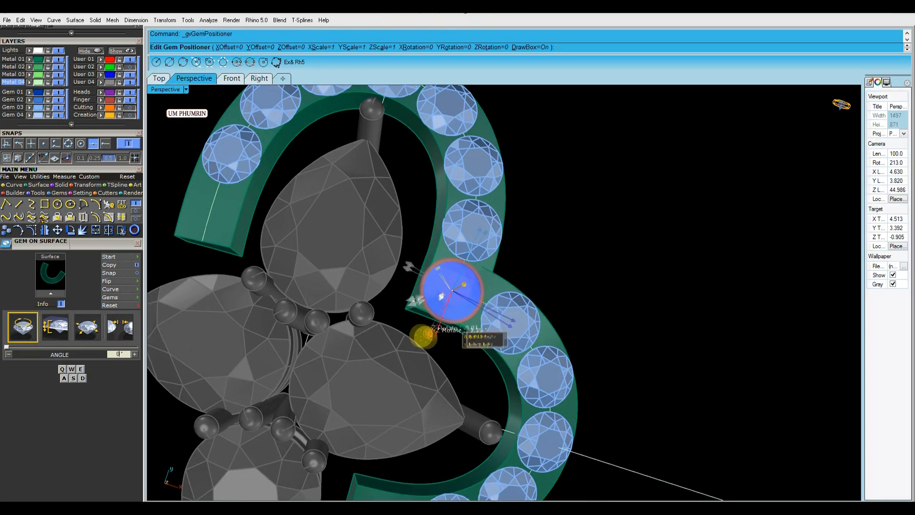
right_click_drag(394, 320, 581, 245)
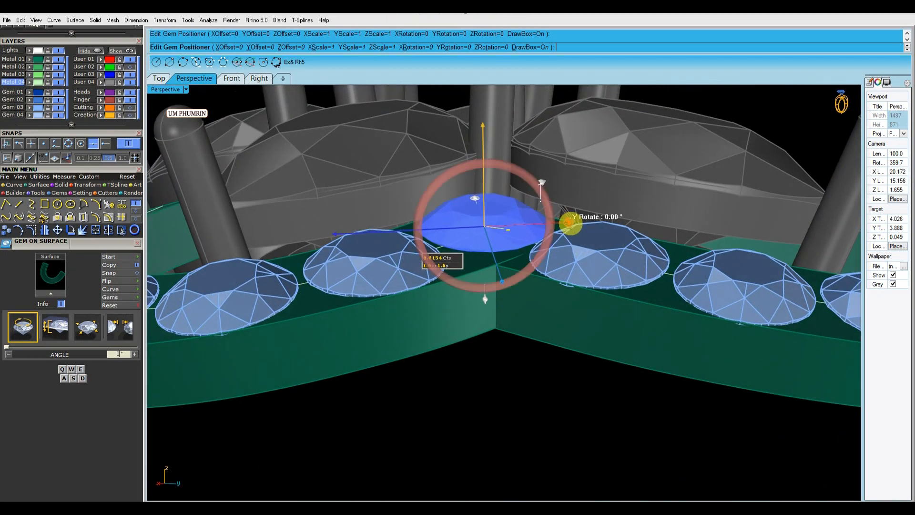
right_click_drag(572, 220, 626, 303)
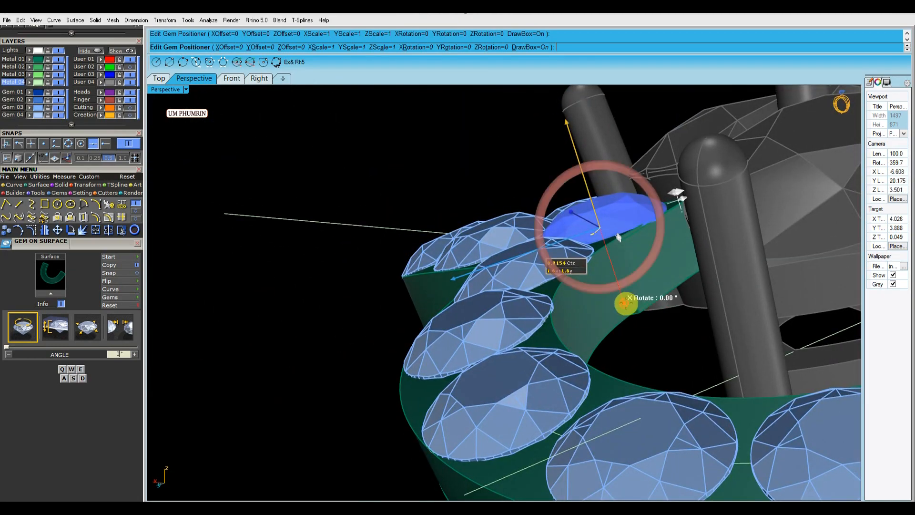
left_click_drag(626, 303, 624, 301)
right_click_drag(558, 282, 674, 249)
right_click(610, 231)
right_click_drag(610, 231, 588, 318)
scroll(576, 277, "down", 6)
right_click_drag(568, 270, 545, 284)
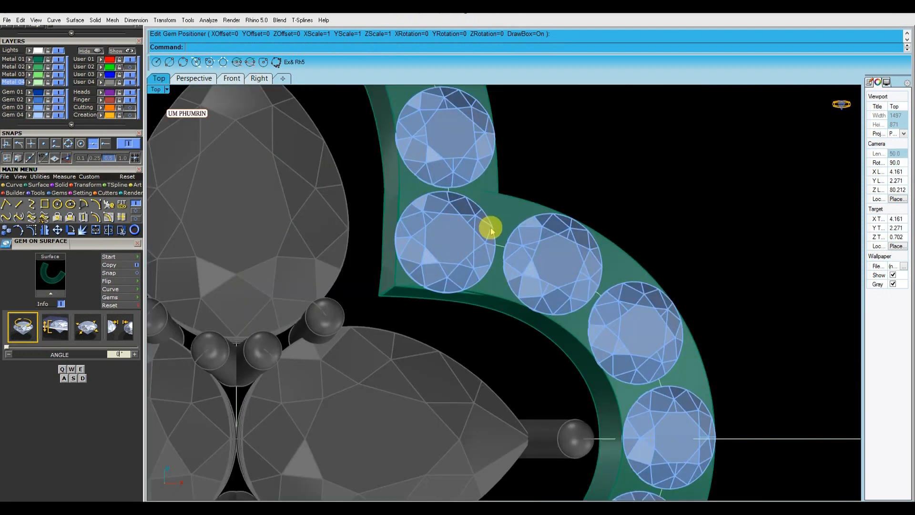
Nudge the upper lobe's row of seven gems slightly in the top view to even the spacing towards the corner gem
left_click(476, 225)
scroll(593, 225, "down", 3)
left_click(547, 227)
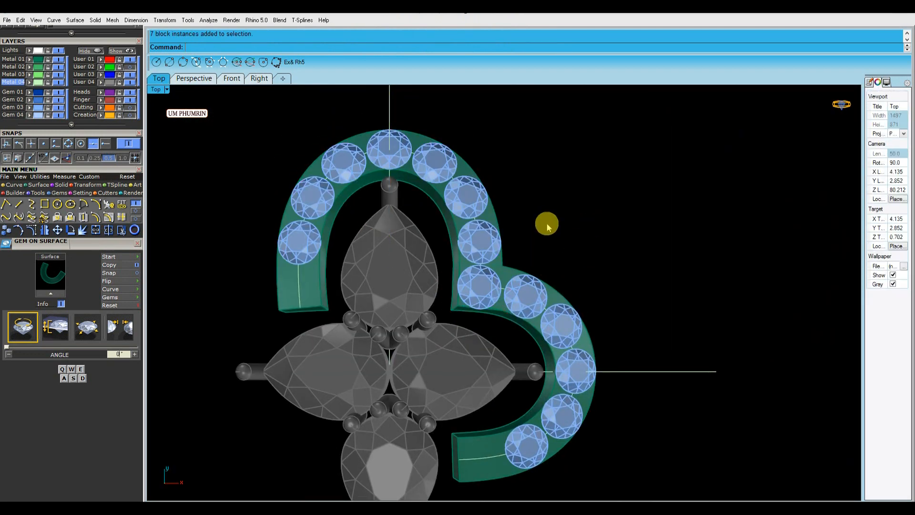
left_click_drag(428, 157, 395, 190)
left_click(583, 183)
right_click_drag(583, 183, 543, 164)
scroll(448, 214, "up", 4)
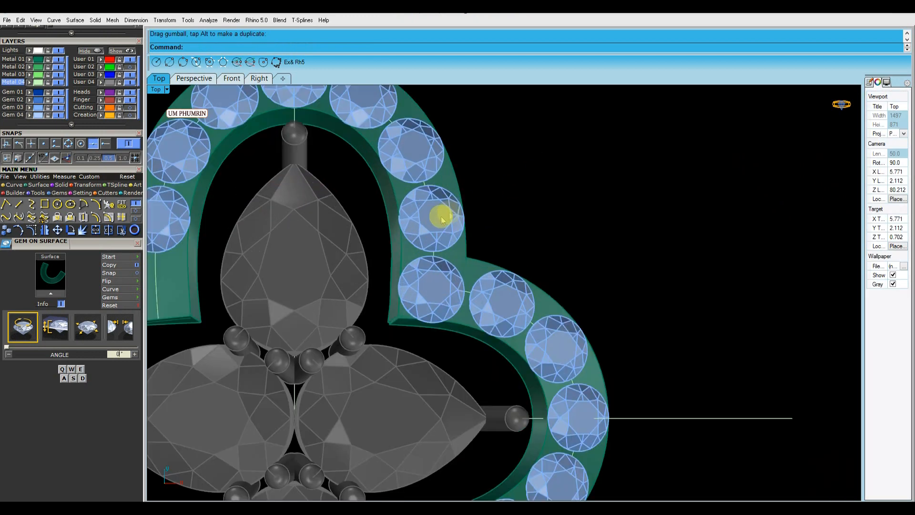
right_click_drag(452, 212, 467, 232)
scroll(470, 227, "down", 5)
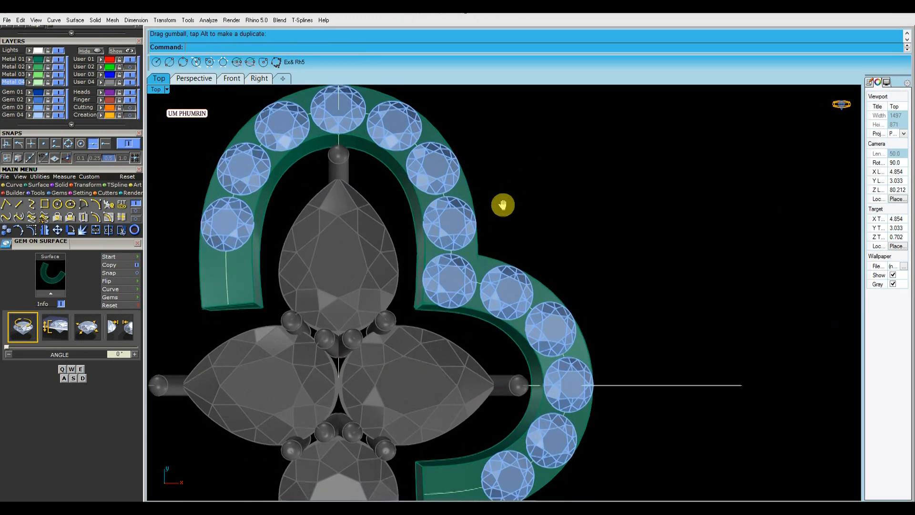
Scale the right lobe's metal band slightly shorter along the Y axis so its ends fit the upper lobe
scroll(509, 295, "up", 2)
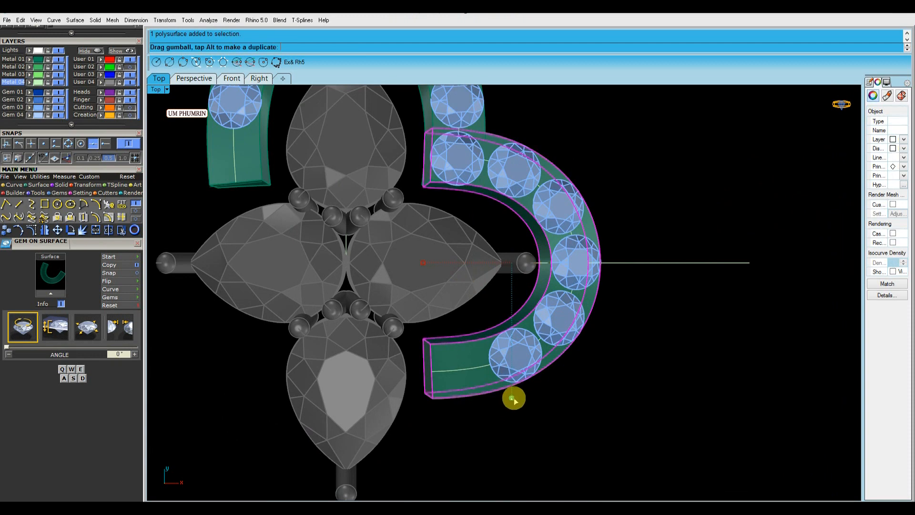
left_click_drag(514, 400, 512, 395)
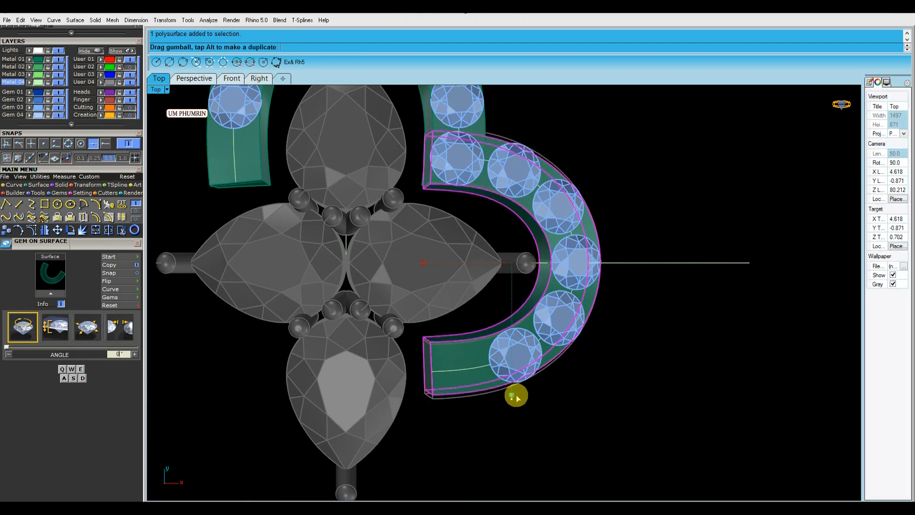
left_click(625, 314)
scroll(625, 314, "down", 5)
right_click_drag(656, 235, 652, 264)
scroll(563, 246, "up", 6)
scroll(567, 239, "down", 3)
right_click_drag(546, 163, 540, 246)
scroll(524, 188, "down", 4)
Delete the two reference lines and mirror the right lobe with its gems to the left side
left_click(429, 157)
left_click_drag(676, 253, 629, 341, "shift")
key("Delete")
left_click(537, 342)
key("F5")
left_click(577, 286)
Mirror the upper lobe with its gems to the lower side and the corner gem to the remaining halo corners
left_click(402, 184)
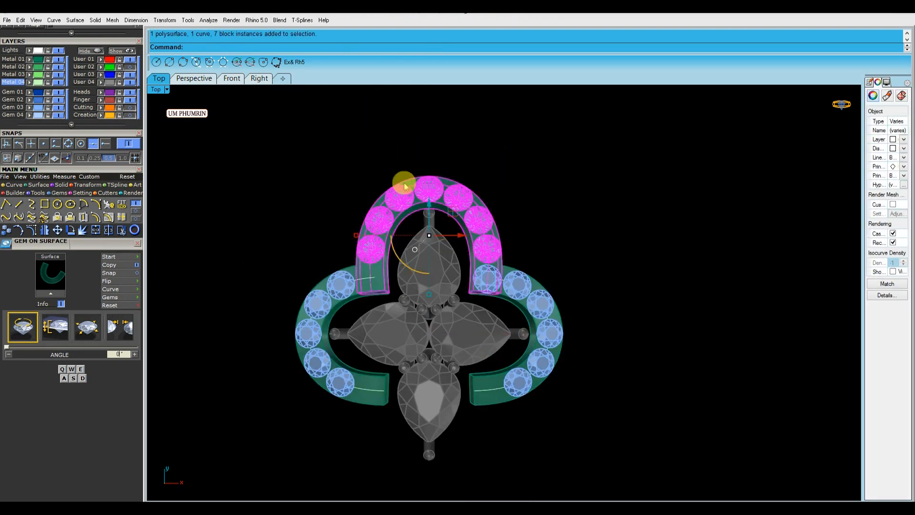
key("F6")
left_click(523, 253)
left_click(490, 279)
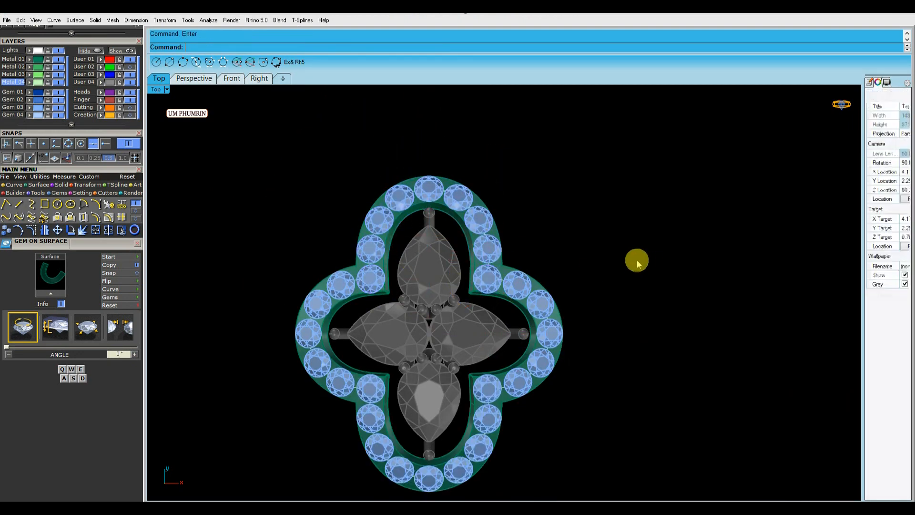
Check the completed halo in perspective and unlock the pear-gem settings
scroll(643, 263, "down", 6)
right_click_drag(643, 264, 599, 228)
left_click(205, 78)
scroll(576, 198, "down", 3)
right_click_drag(576, 198, 649, 328)
left_click(159, 78)
scroll(485, 256, "up", 8)
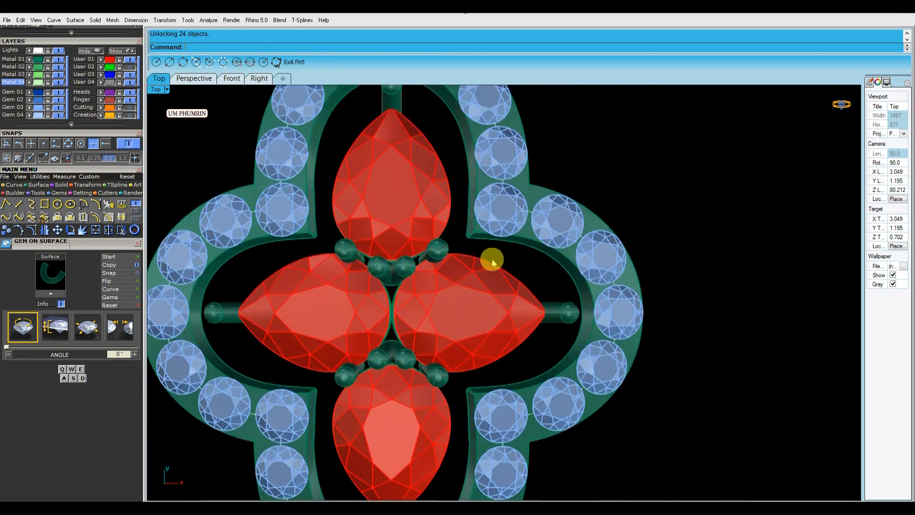
Draw a short horizontal line beside the halo and offset it by 0.7 mm
left_click(618, 242)
left_click(575, 244)
right_click_drag(575, 246, 561, 284)
key("o")
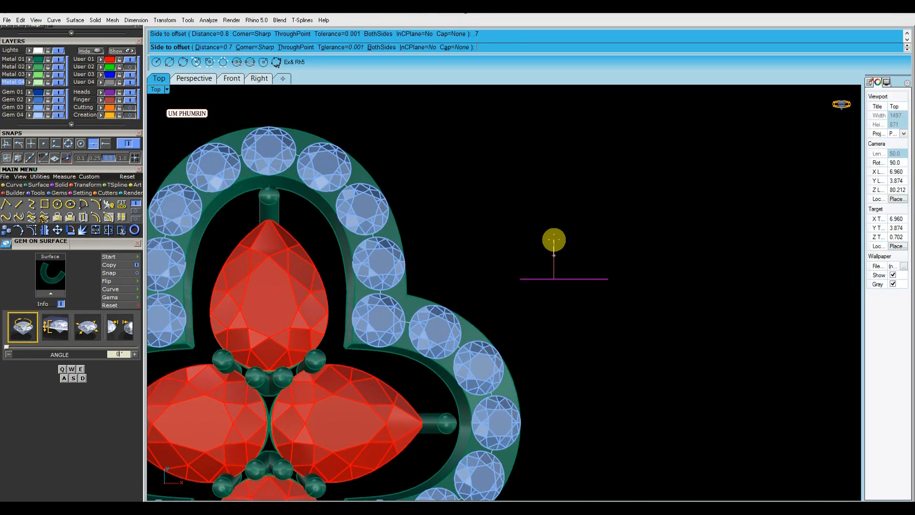
left_click(554, 240)
left_click_drag(569, 280, 572, 279)
key("Return")
Raise the strip's centre line and loft an arched surface over the flat strip
left_click_drag(614, 315, 558, 220)
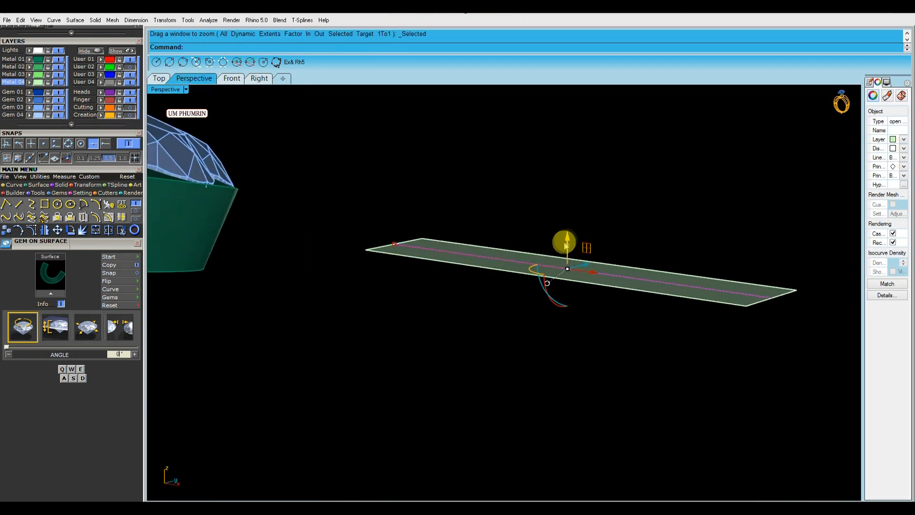
left_click(694, 230)
left_click(723, 233)
left_click_drag(727, 233, 696, 291)
type("Loft")
key("Return")
key("Return")
Move the flat strip straight down below the arched surface and delete the leftover construction geometry
left_click(569, 237)
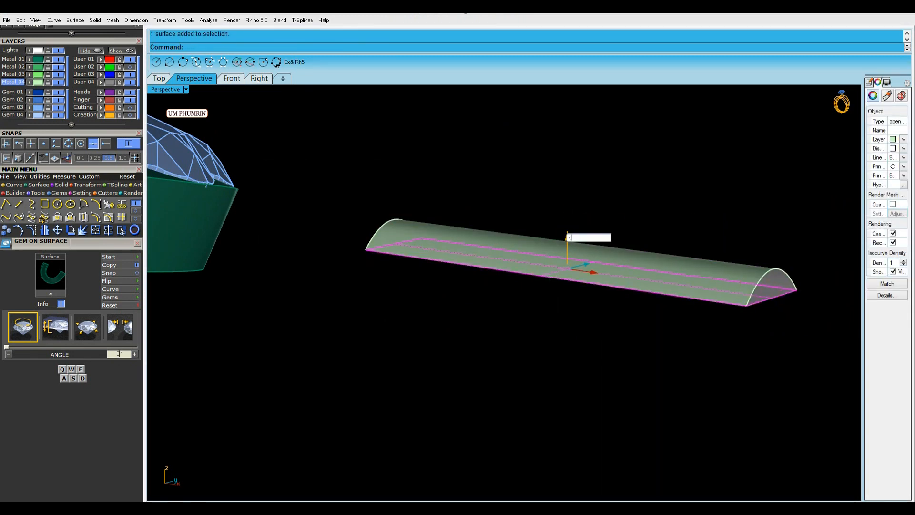
type("-2")
key("Return")
key("Delete")
Close the sides and ends between the arched and flat surfaces, using Sweep2, and join everything into one solid bar
left_click_drag(627, 462, 584, 229)
right_click_drag(584, 229, 591, 255)
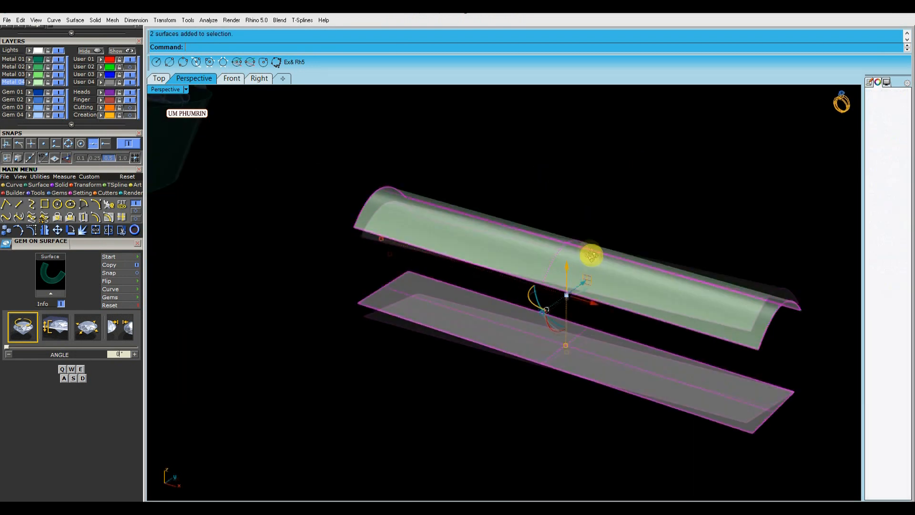
scroll(594, 267, "down", 3)
type("dl")
key("Return")
left_click(105, 144)
left_click(699, 317)
left_click(696, 370)
left_click(697, 350, "shift")
type("sweep2")
key("Return")
key("Return")
left_click_drag(651, 377, 620, 205)
scroll(620, 210, "down", 6)
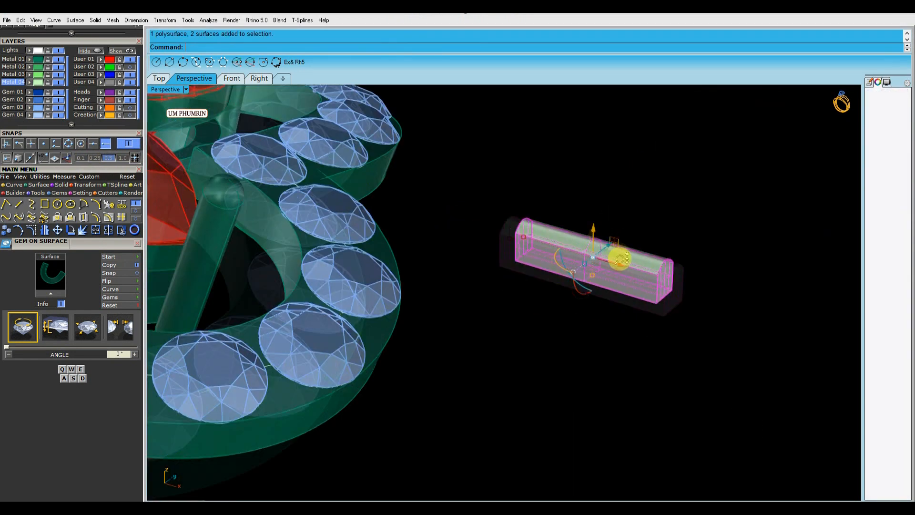
key("ctrl+j")
Move the bar to the halo's upper-right inner corner in the top view and turn it diagonally towards the nearest prong
scroll(680, 247, "down", 2)
scroll(679, 247, "down", 3)
left_click(159, 79)
right_click_drag(557, 235, 600, 245)
left_click_drag(479, 250, 461, 249)
scroll(429, 246, "up", 8)
left_click_drag(430, 222, 441, 336)
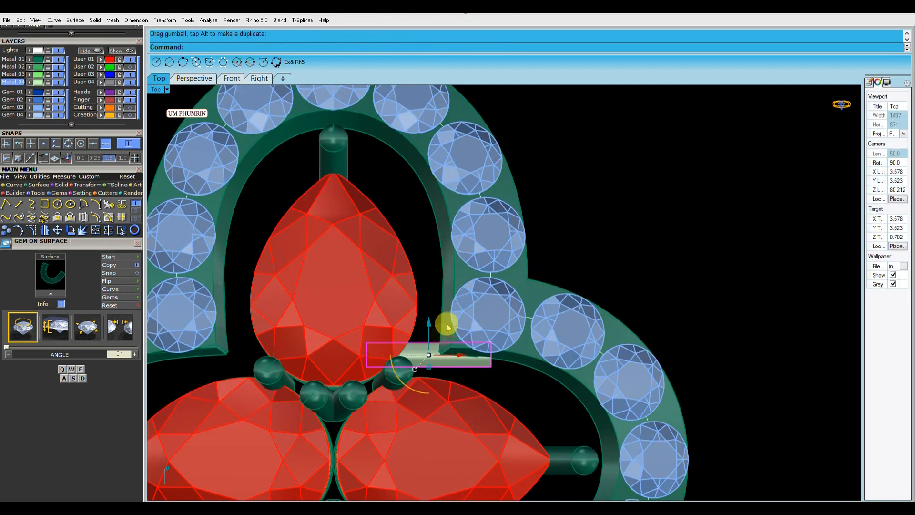
right_click_drag(441, 339, 453, 257)
scroll(445, 283, "up", 6)
left_click_drag(423, 291, 367, 305)
Adjust the bar's height and tilt in perspective so it bridges the prong and the halo's inner corner
left_click(193, 79)
right_click_drag(442, 273, 431, 184)
left_click_drag(411, 261, 425, 240)
right_click_drag(425, 240, 479, 248)
scroll(481, 240, "up", 5)
left_click_drag(442, 237, 529, 282)
right_click_drag(529, 281, 469, 272)
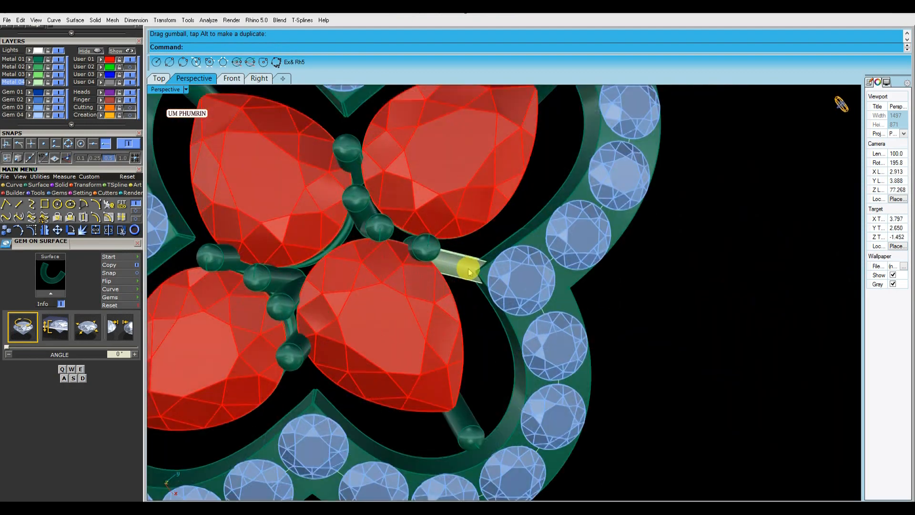
Assign the connecting bar to the Metal 01 layer and mirror it to the halo's other three inner corners
left_click(456, 281)
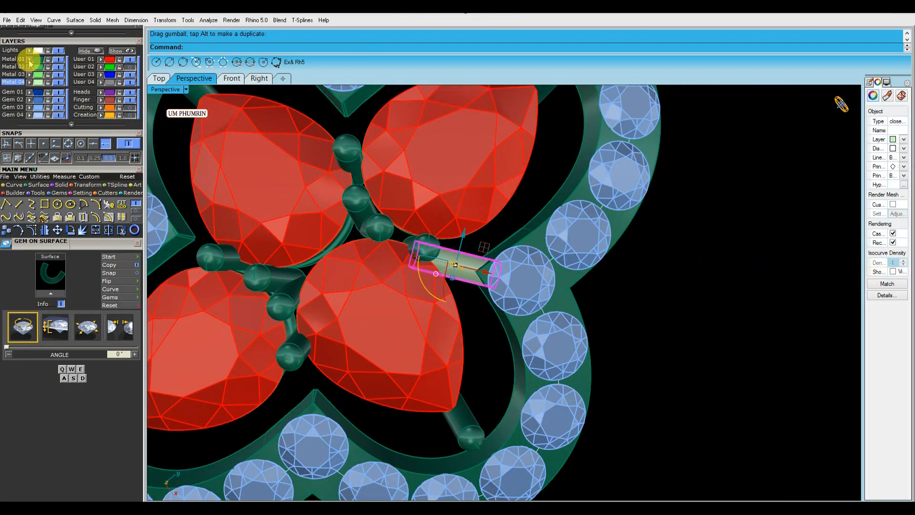
left_click(159, 79)
key("m")
scroll(404, 253, "up", 5)
left_click(400, 229, "shift")
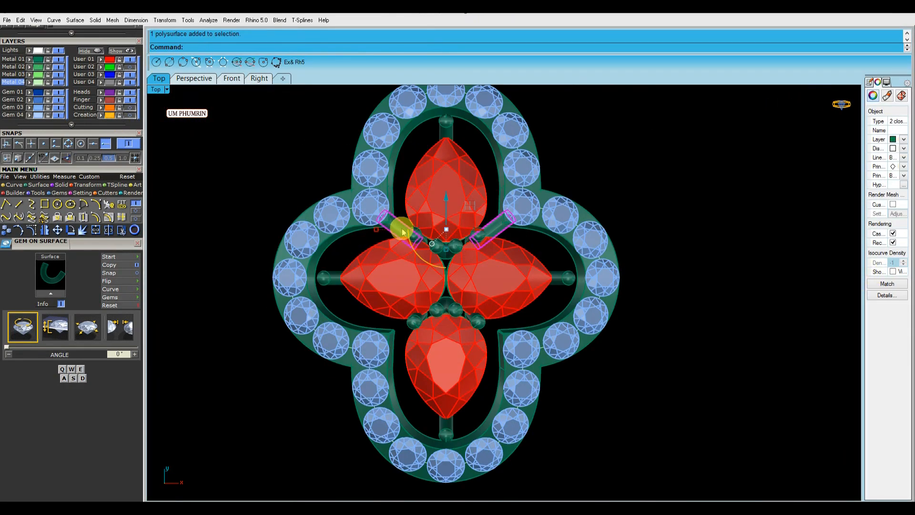
key("m")
left_click(671, 329)
scroll(665, 298, "down", 5)
scroll(686, 329, "down", 1)
right_click_drag(680, 329, 615, 318)
scroll(499, 224, "up", 6)
scroll(499, 237, "down", 6)
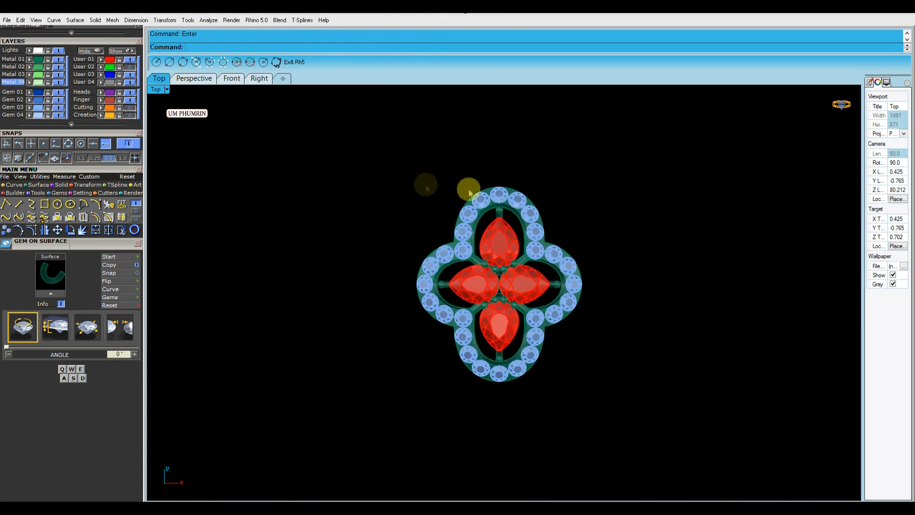
Inspect the halo's gems and the four pear-gem settings from different angles in the perspective view
left_click(203, 84)
scroll(596, 279, "down", 6)
right_click_drag(597, 279, 654, 287)
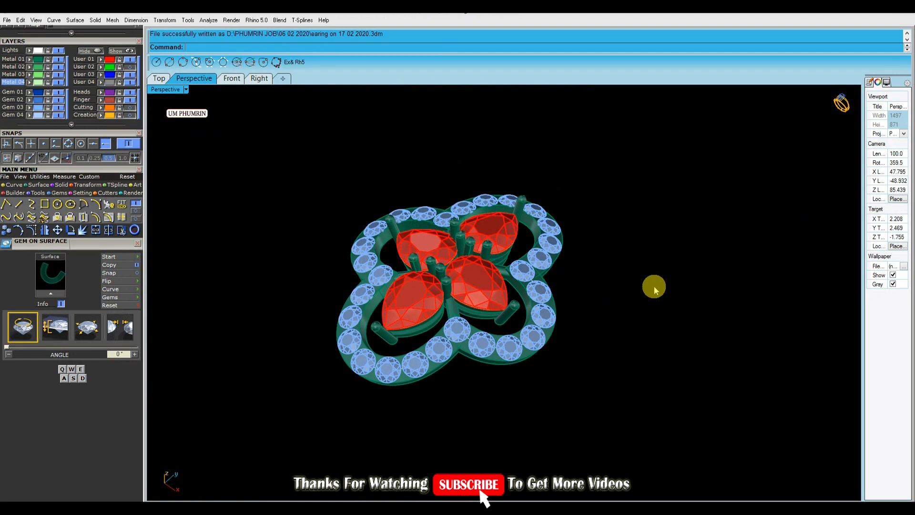
right_click_drag(654, 288, 675, 340)
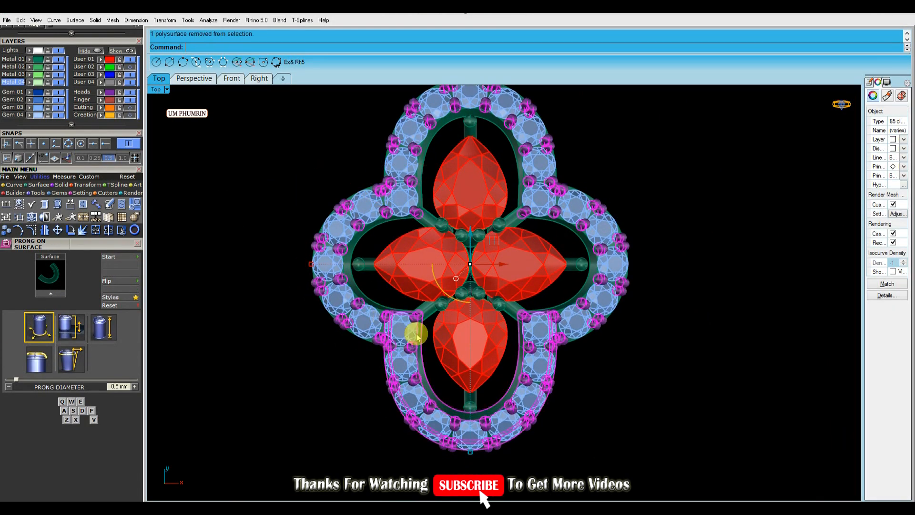
Set the perspective view's display mode to Working Shade and examine the small prongs around the halo gems
left_click(212, 79)
right_click_drag(220, 86, 637, 288)
left_click(170, 89)
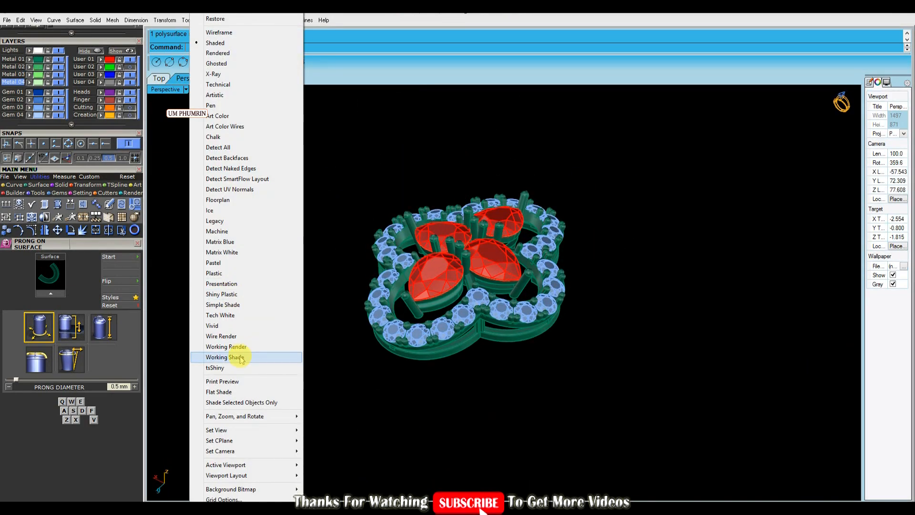
left_click(220, 348)
right_click_drag(474, 299, 280, 210)
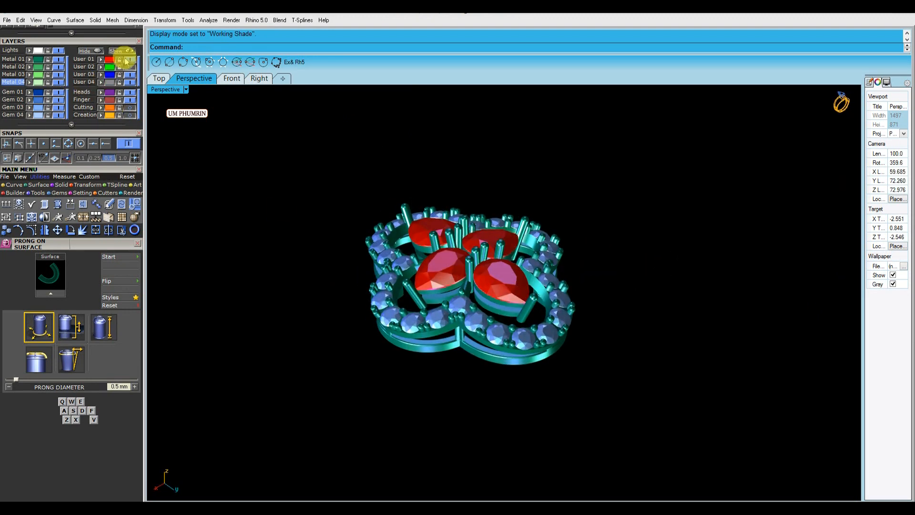
Return the perspective view to Shaded display and toggle the visibility of the User 01 layer
scroll(468, 201, "up", 5)
mouse_move(469, 206)
right_mouse_down()
mouse_move(527, 249)
mouse_move(549, 158)
mouse_move(405, 202)
mouse_move(582, 217)
mouse_move(726, 195)
mouse_move(544, 235)
mouse_move(565, 351)
right_mouse_up()
left_click(185, 90)
left_click(209, 46)
left_click(132, 60)
scroll(566, 352, "down", 5)
Display the earring in Working Shade mode and examine it from the side, from above and at an angle
right_click(176, 91)
left_click(241, 357)
right_click_drag(463, 210, 720, 371)
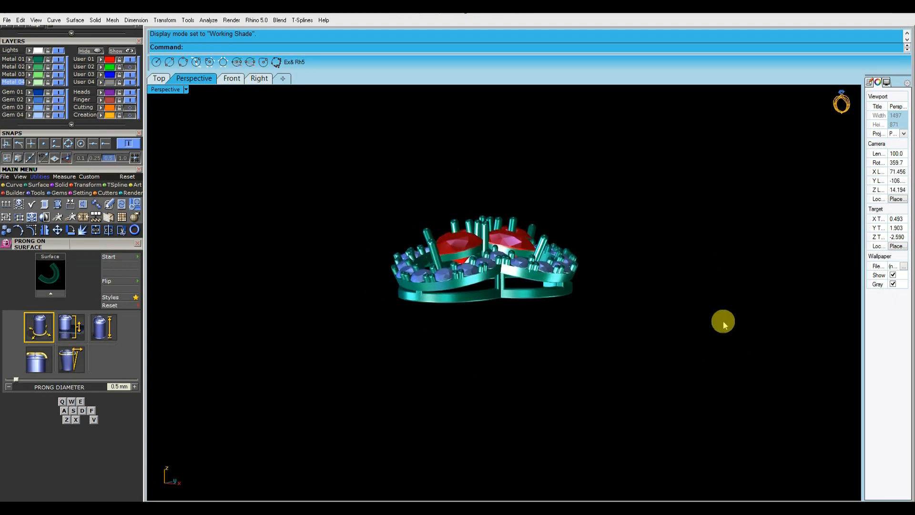
right_click_drag(747, 305, 610, 372)
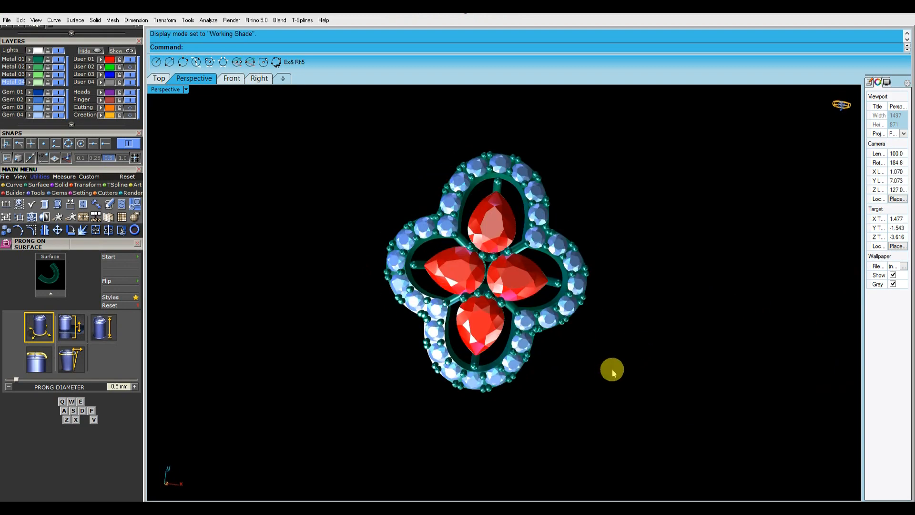
right_click_drag(475, 270, 651, 275)
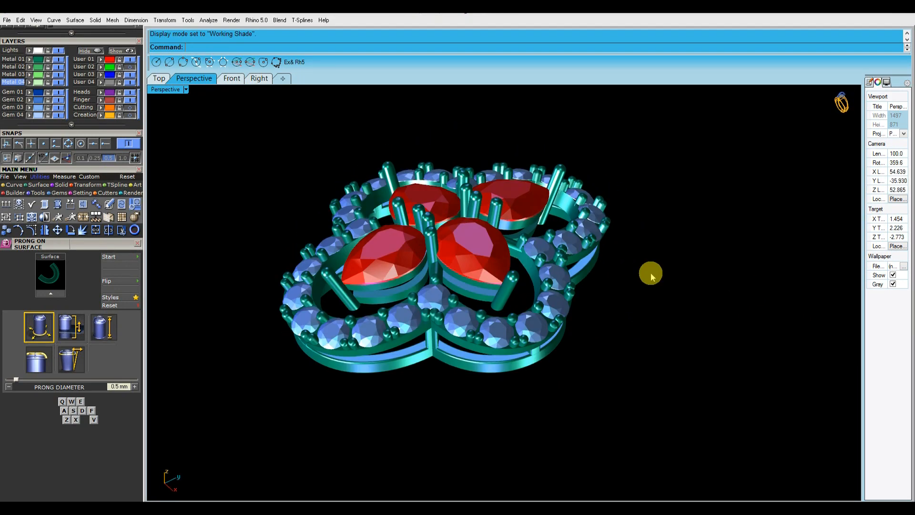